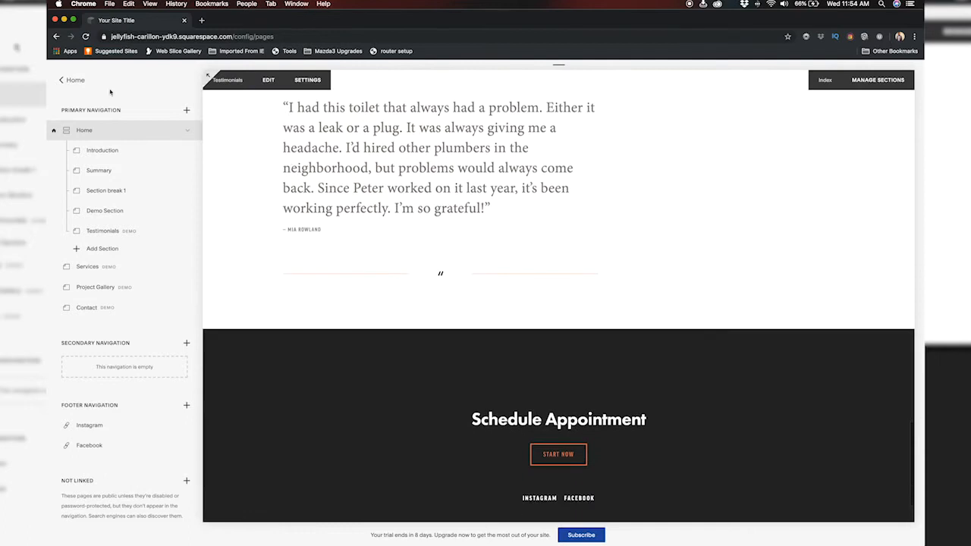
Add a blank page named "Portfolio Demo" to the primary navigation.
left_click(186, 110)
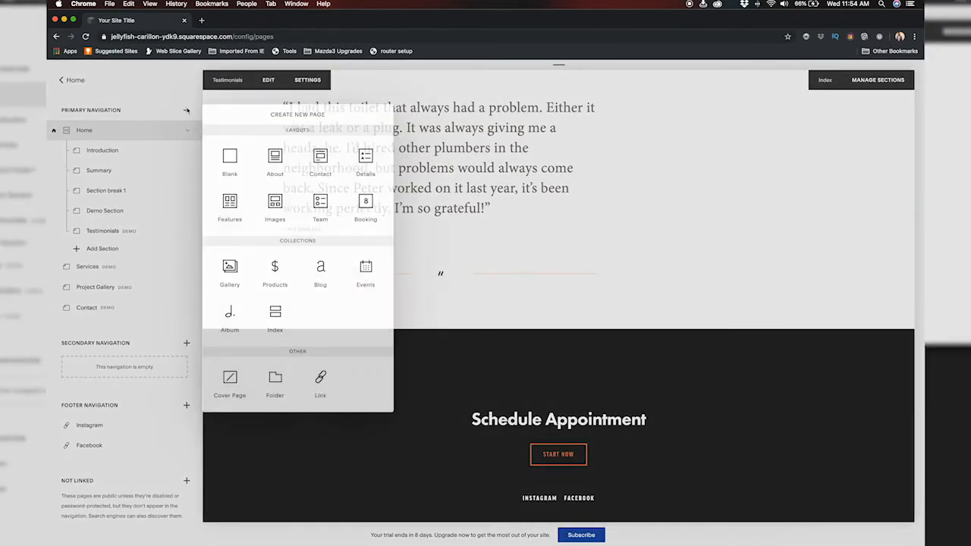
left_click(229, 160)
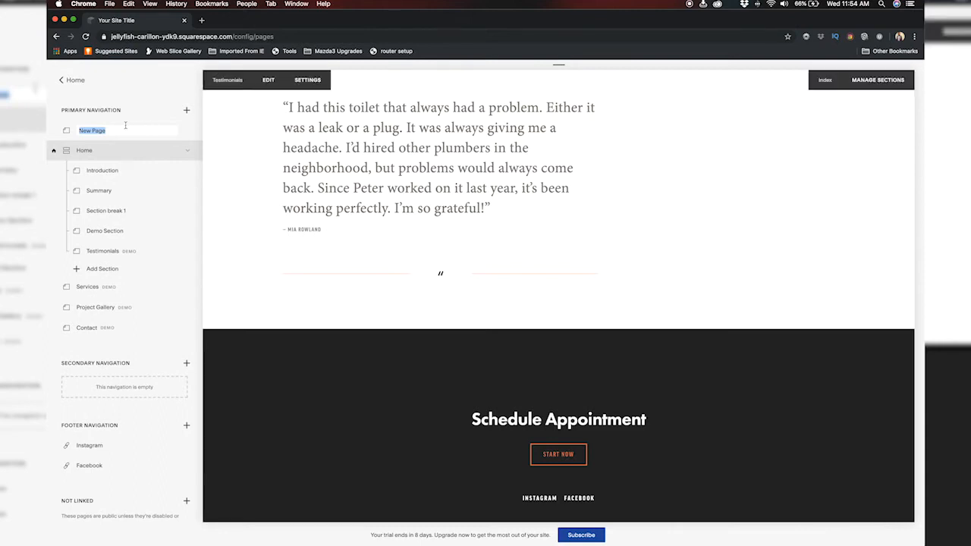
type("Portfolio Demo")
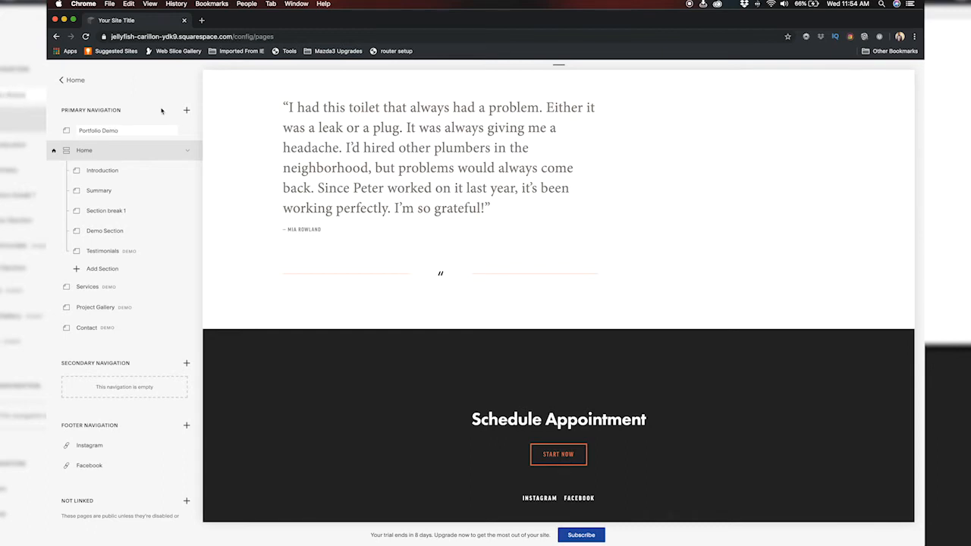
key("Return")
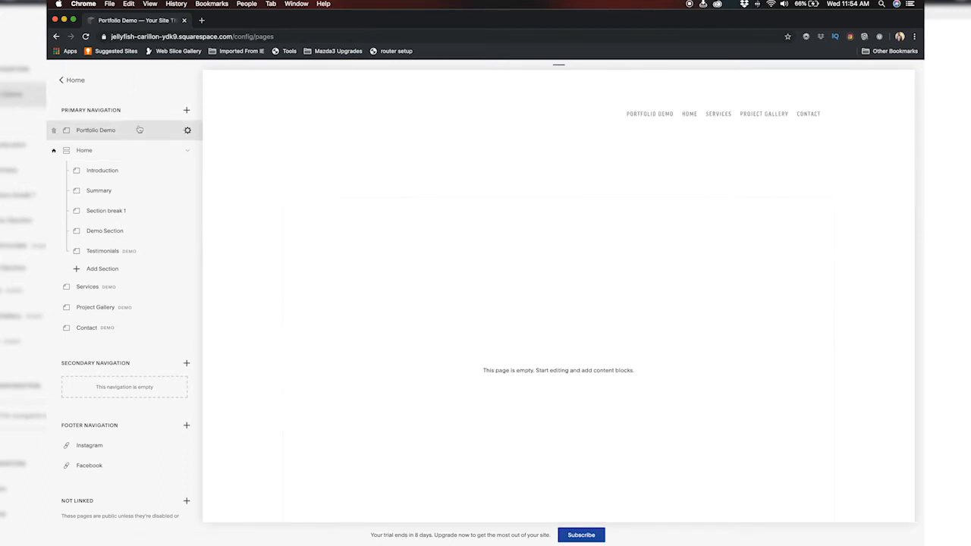
Move the Portfolio Demo page into the Home index between Summary and Section break 1, and open the Home page.
left_click(140, 129)
left_click_drag(139, 129, 125, 191)
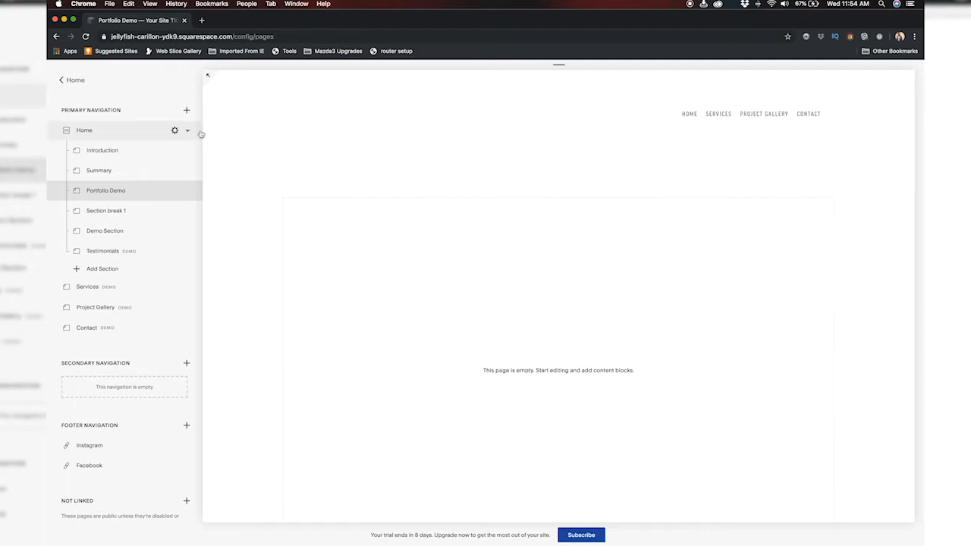
left_click(120, 134)
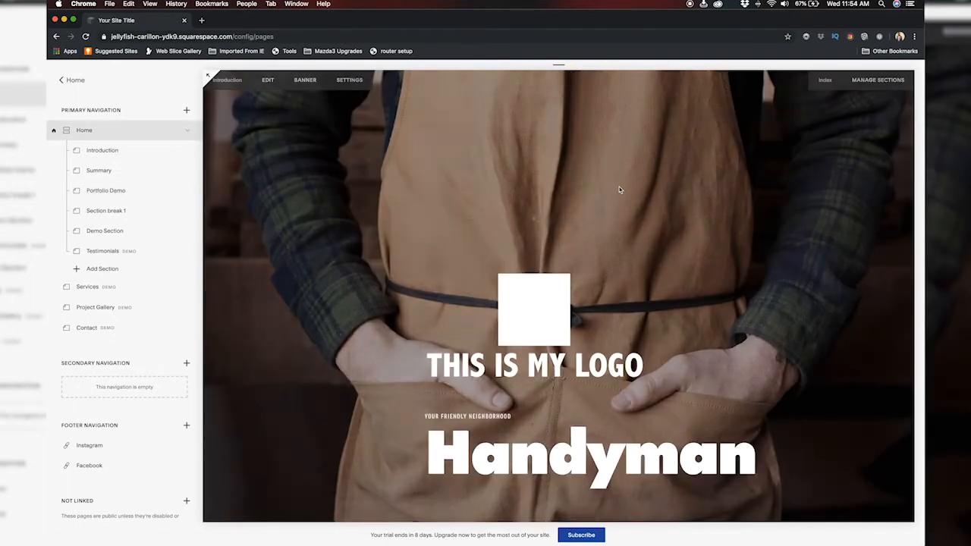
Edit the Portfolio Demo section on the Home page, add the text "PORTFOLIO" in Heading 1 style, and save.
scroll(608, 296, "down", 10)
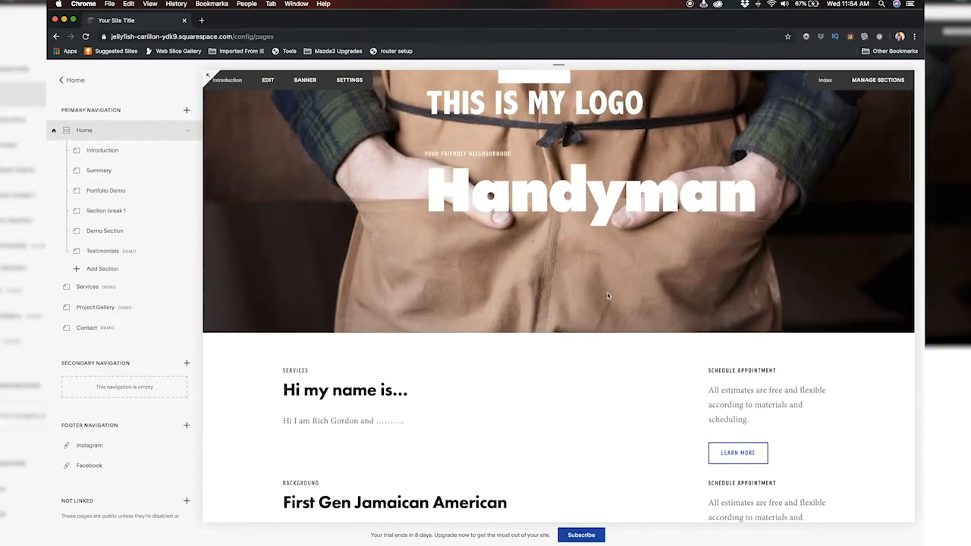
scroll(607, 291, "down", 5)
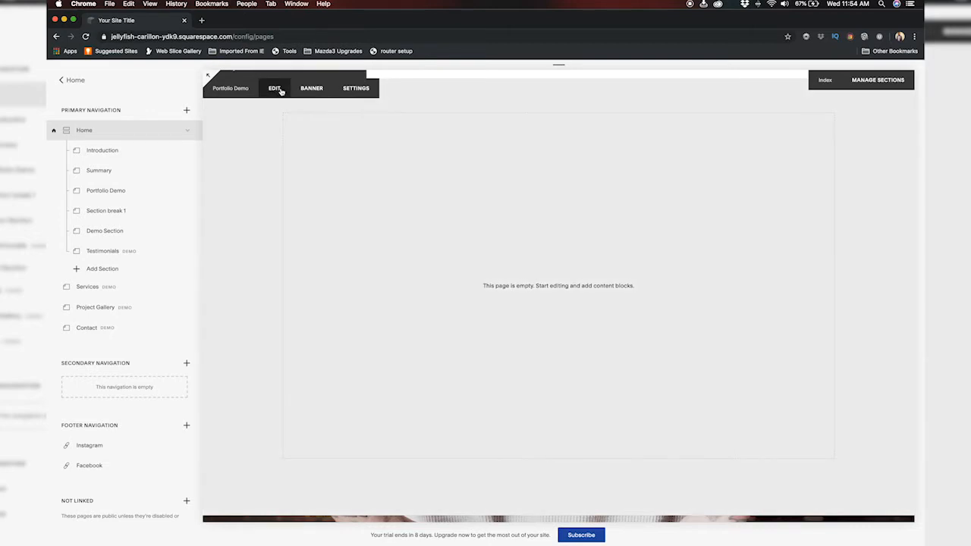
left_click(274, 88)
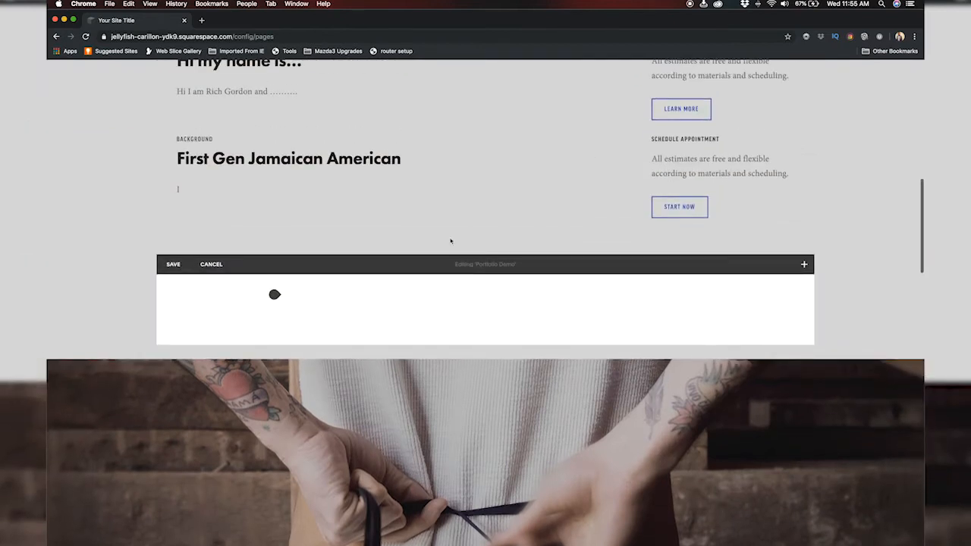
left_click(345, 313)
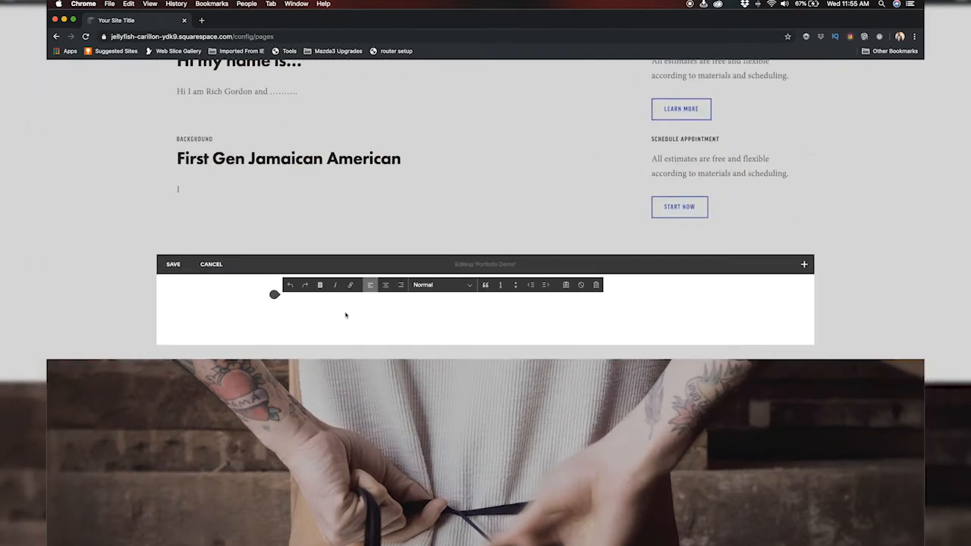
type("PORTFOLIO")
double_click(340, 313)
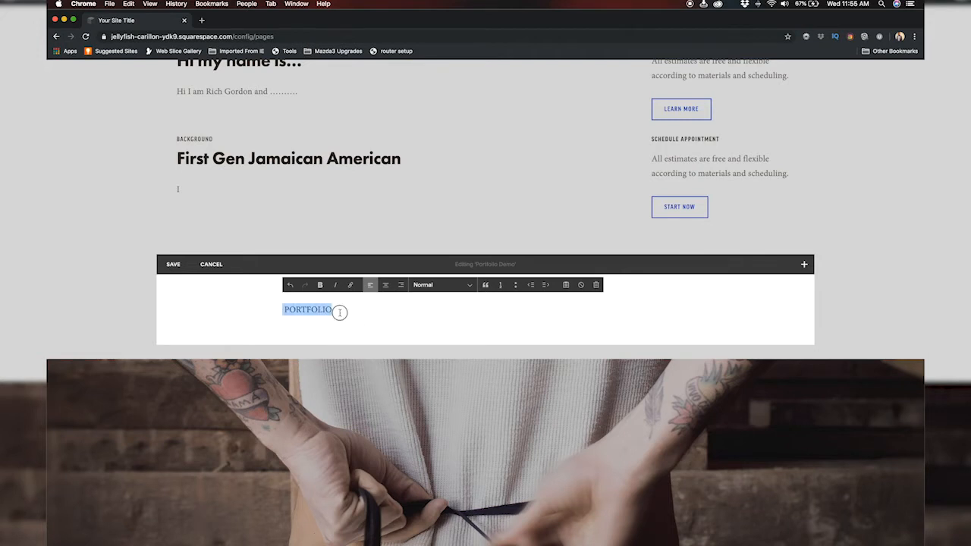
left_click(470, 286)
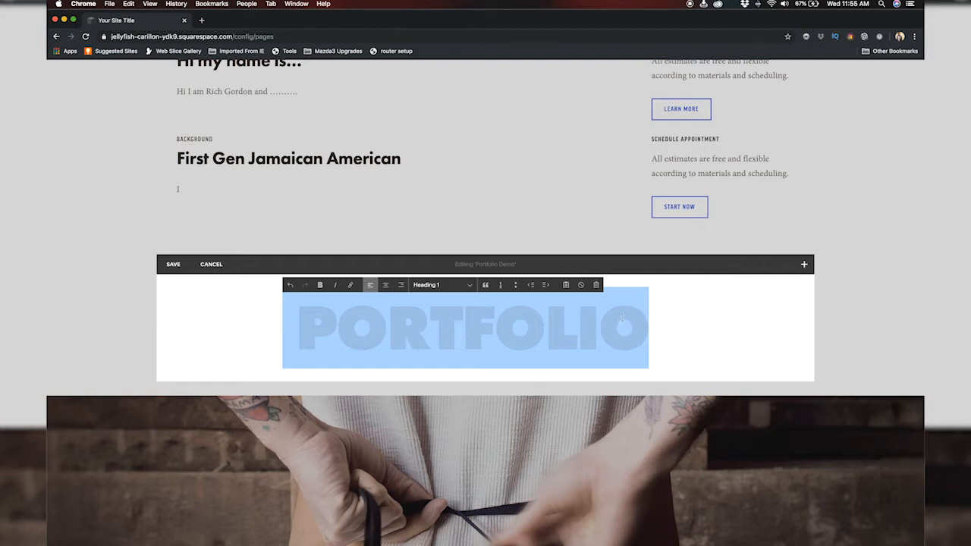
left_click(174, 266)
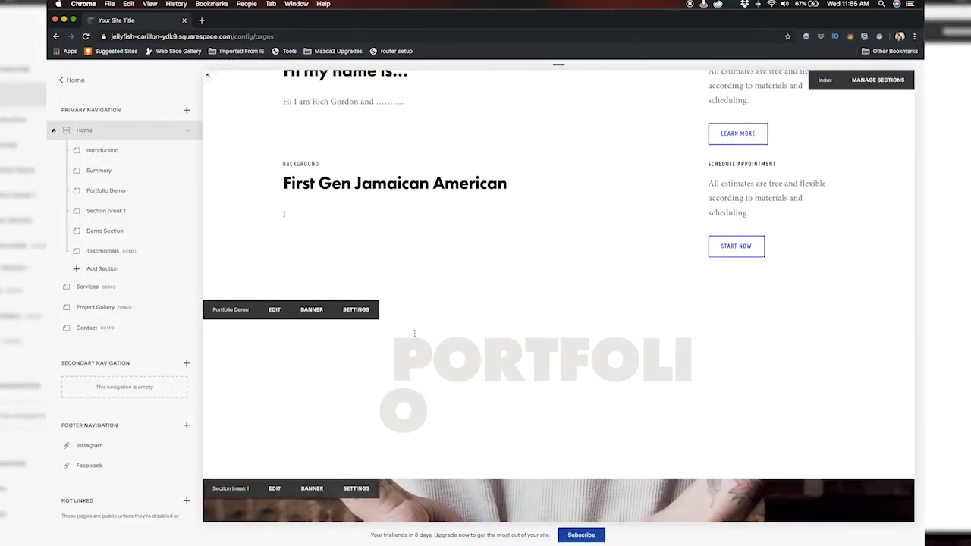
Reopen the Portfolio Demo section for editing and restyle the PORTFOLIO title as centered Heading 2.
left_click(274, 309)
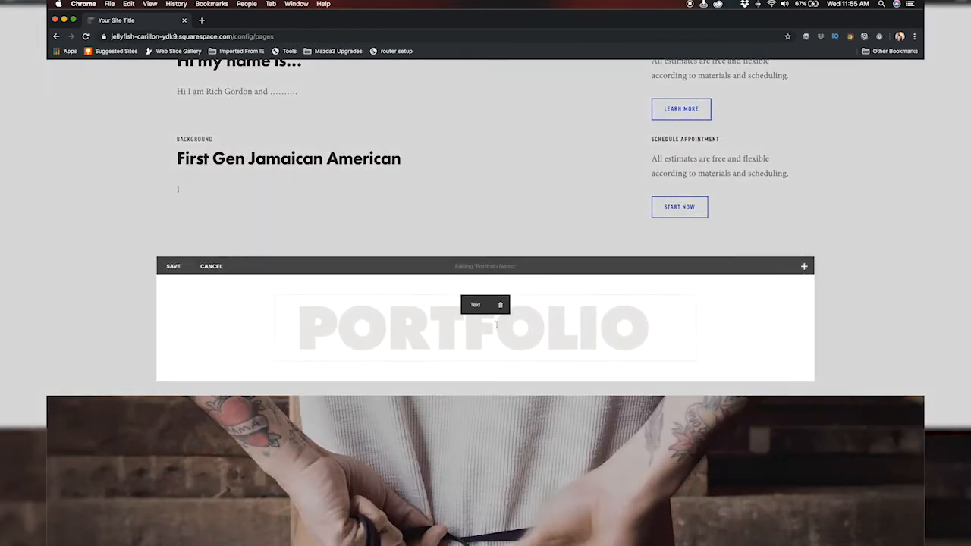
triple_click(478, 338)
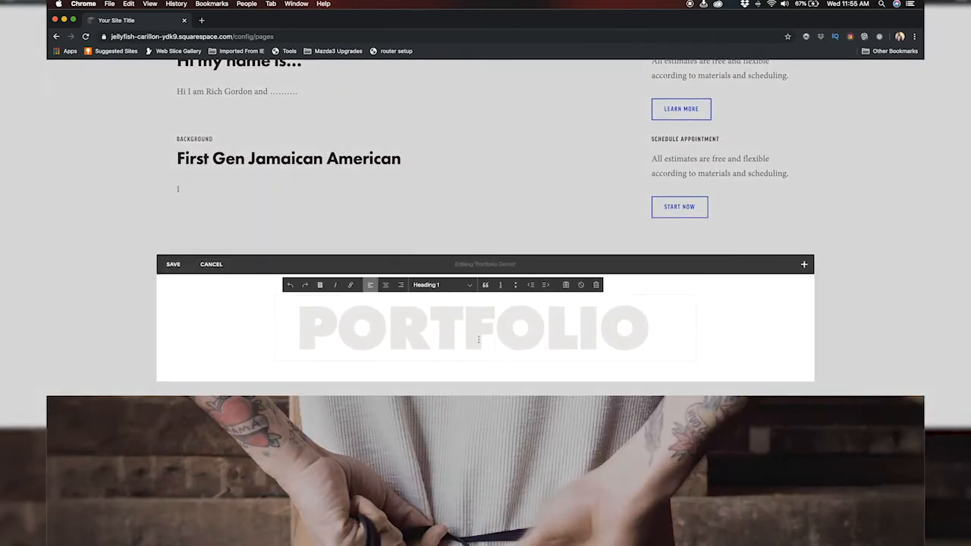
left_click(468, 285)
left_click(442, 294)
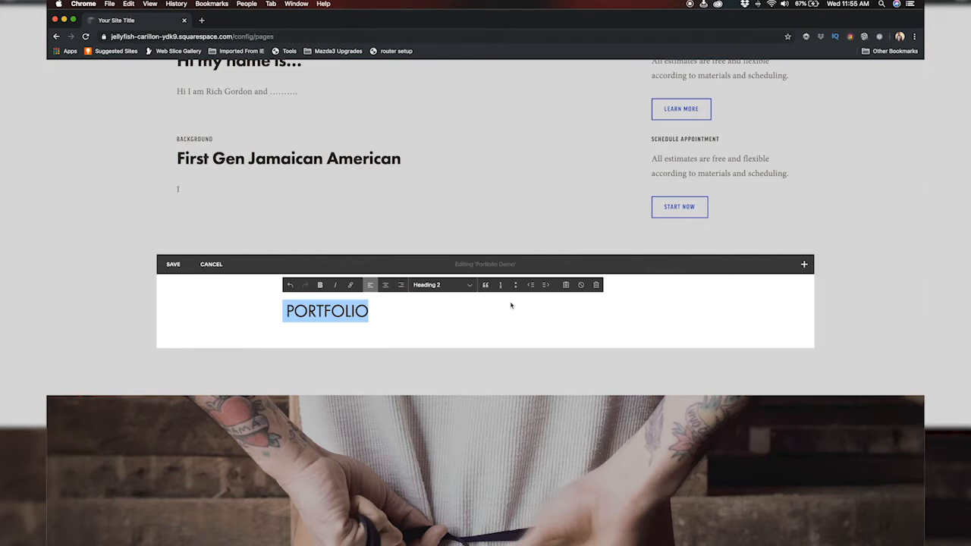
left_click(385, 284)
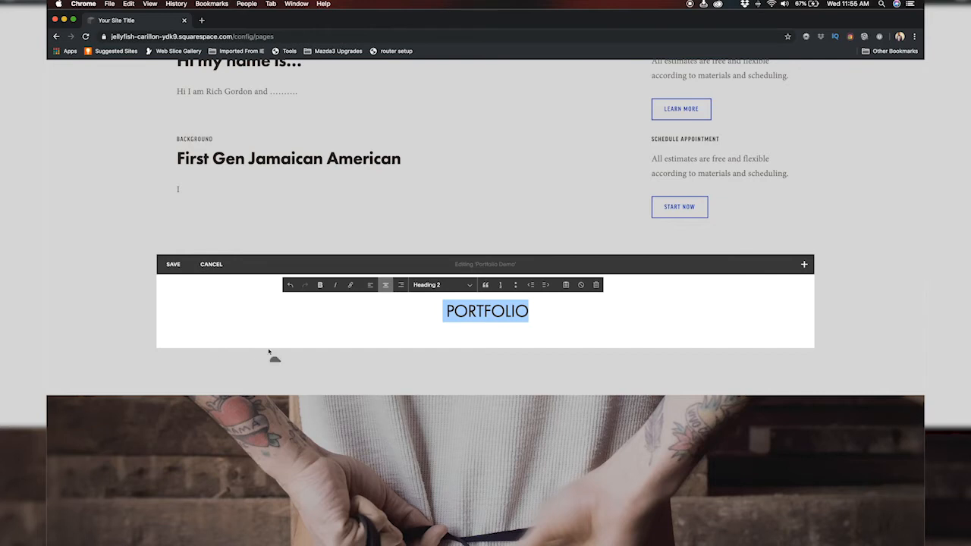
Insert an empty image block below the PORTFOLIO heading and apply it.
left_click(274, 359)
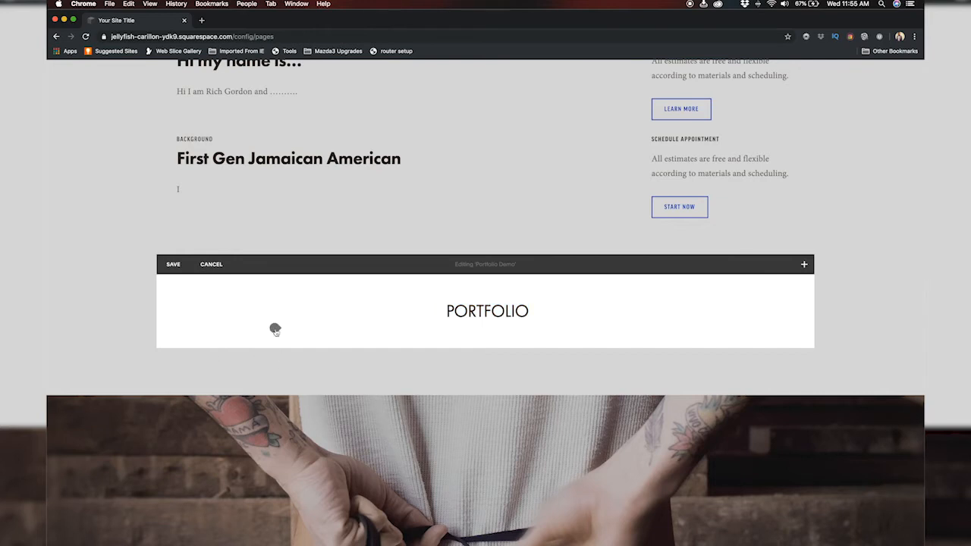
left_click(274, 329)
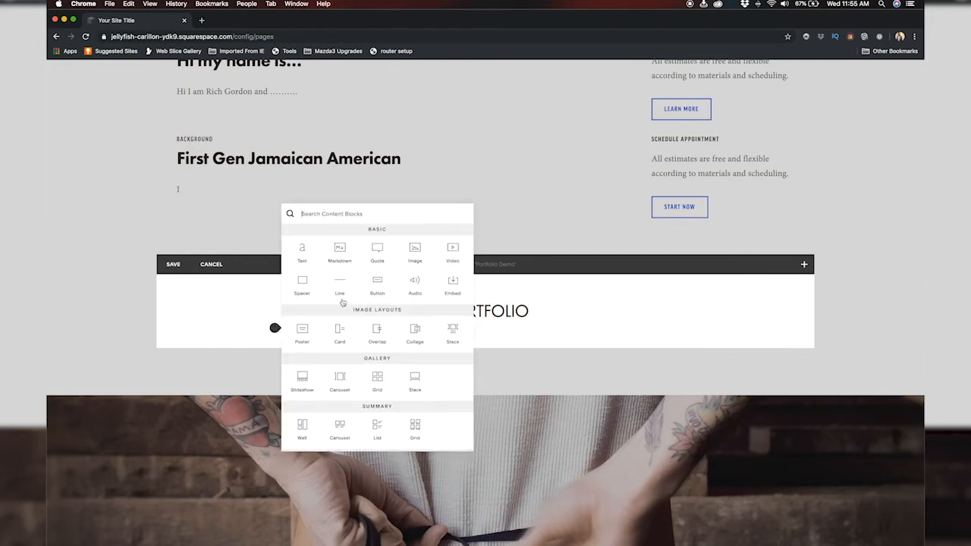
left_click(415, 255)
scroll(455, 408, "down", 3)
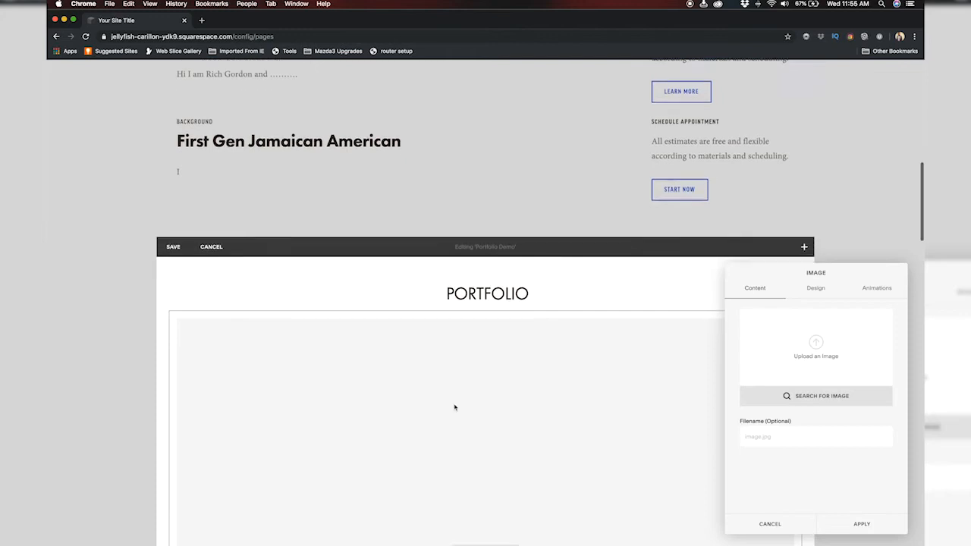
scroll(455, 408, "down", 3)
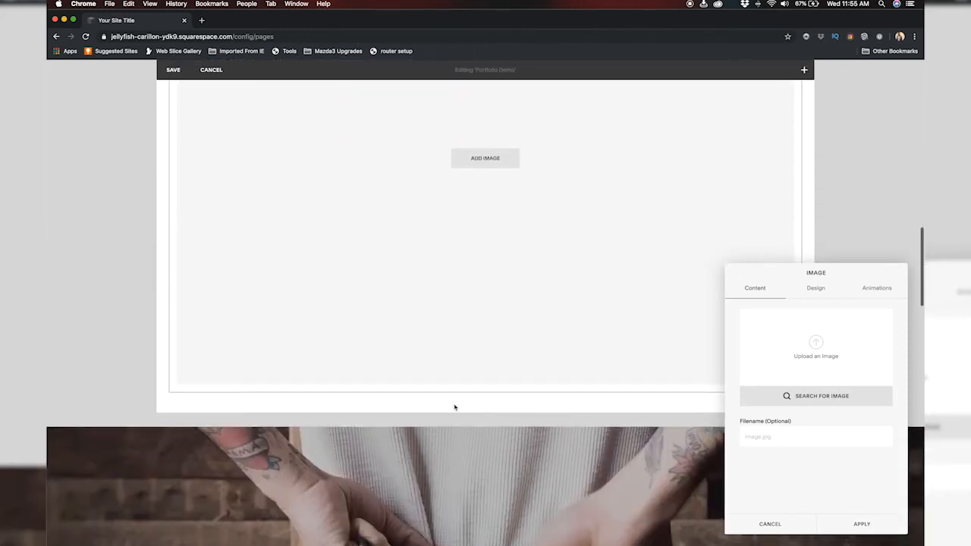
left_click(856, 524)
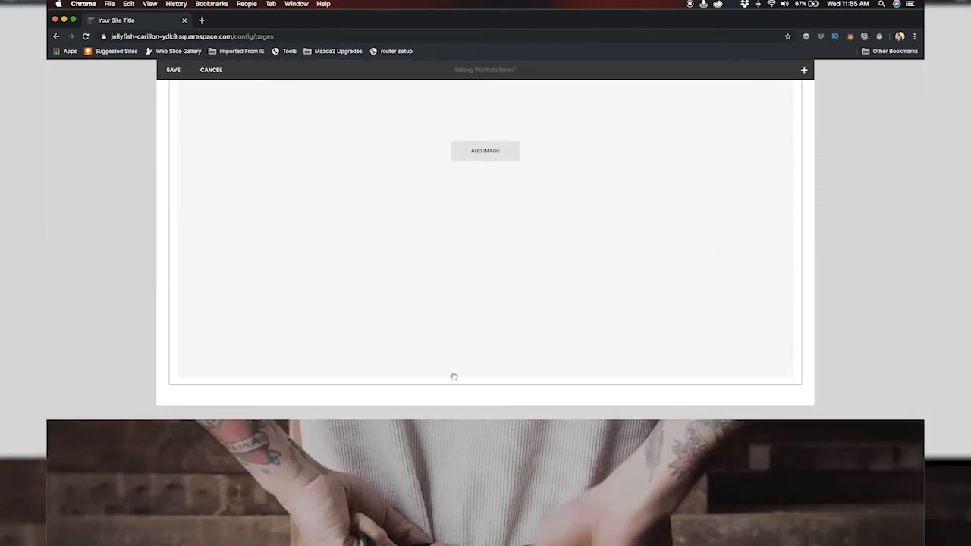
Insert a second empty image block below the first one and apply it.
left_click(170, 386)
left_click(310, 308)
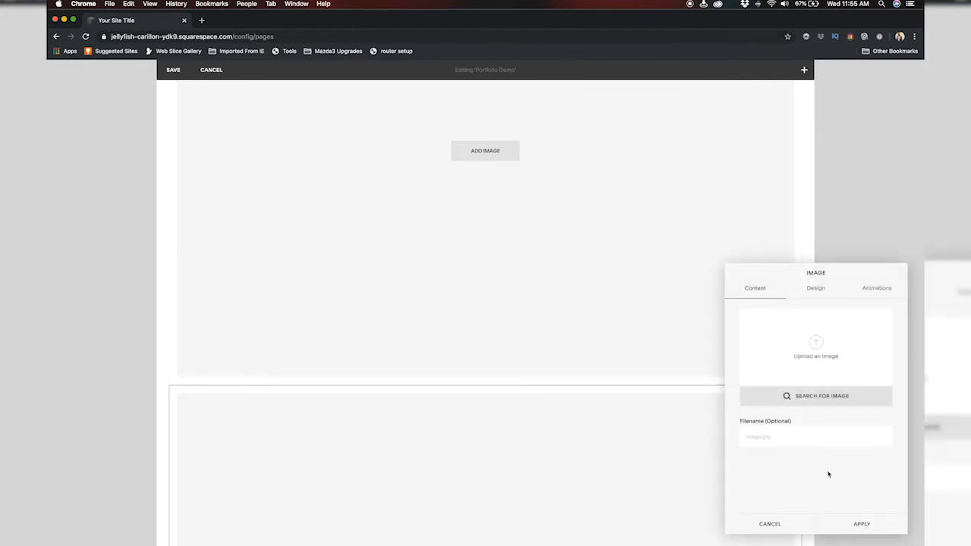
left_click(861, 523)
Insert a third empty image block beneath the second one and apply it.
scroll(370, 438, "down", 2)
scroll(370, 437, "down", 5)
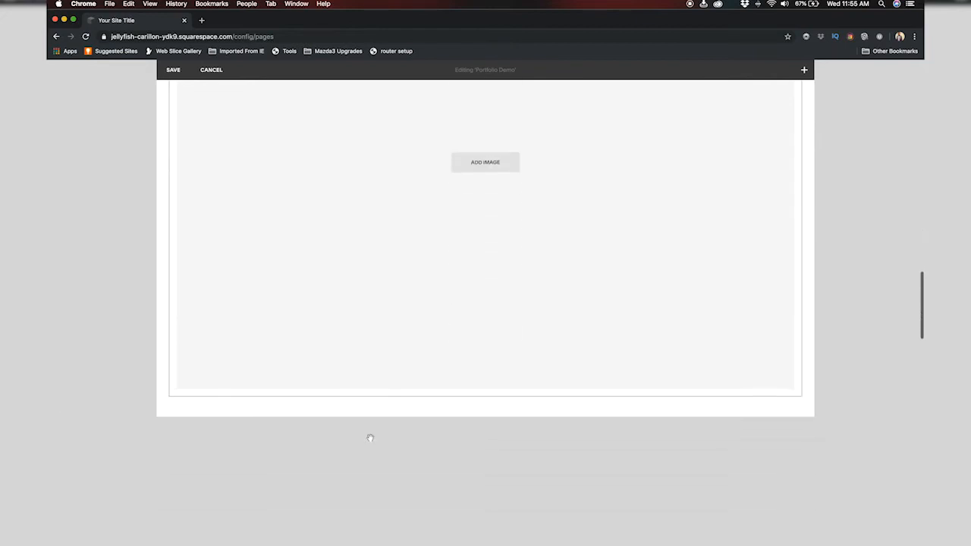
left_click(169, 379)
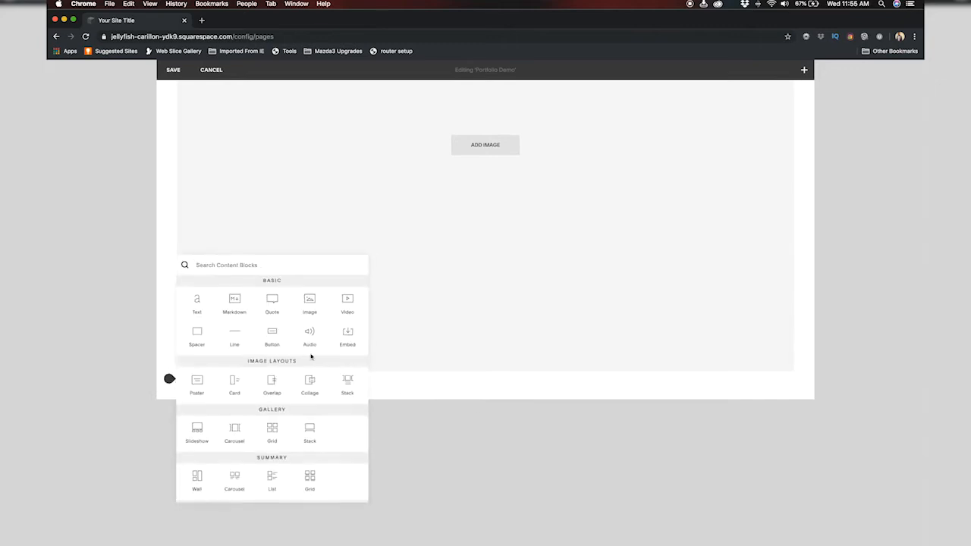
left_click(319, 306)
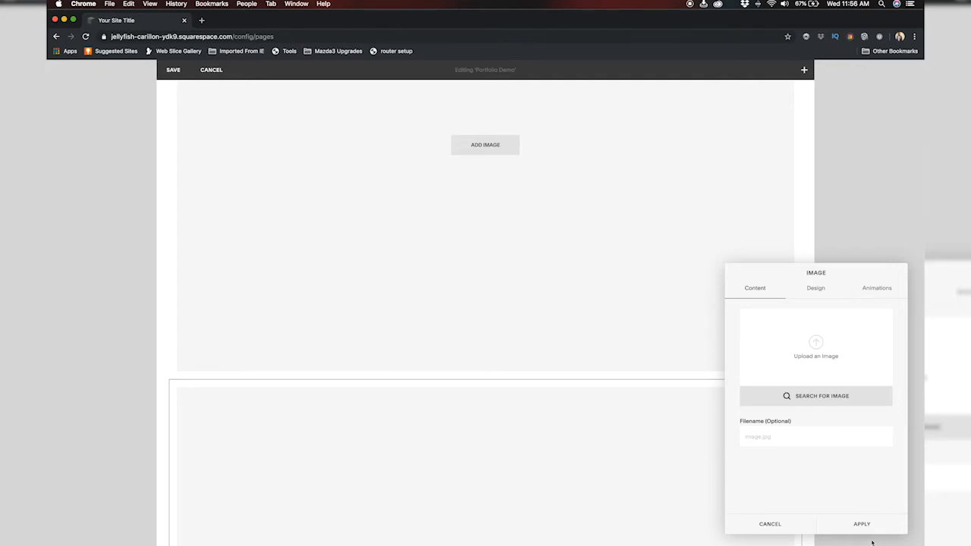
left_click(864, 524)
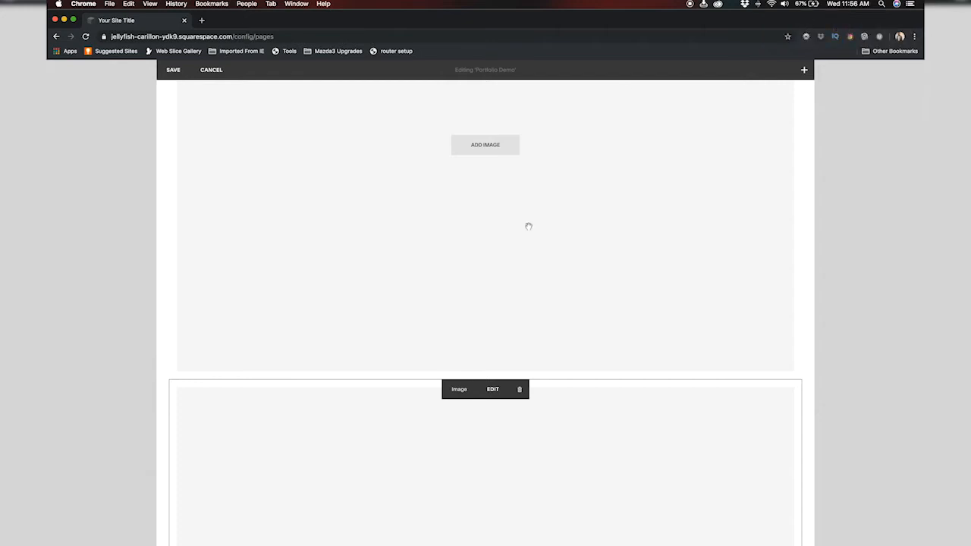
Rearrange the three stacked image blocks into one row of three equal columns under the PORTFOLIO heading.
scroll(509, 298, "up", 10)
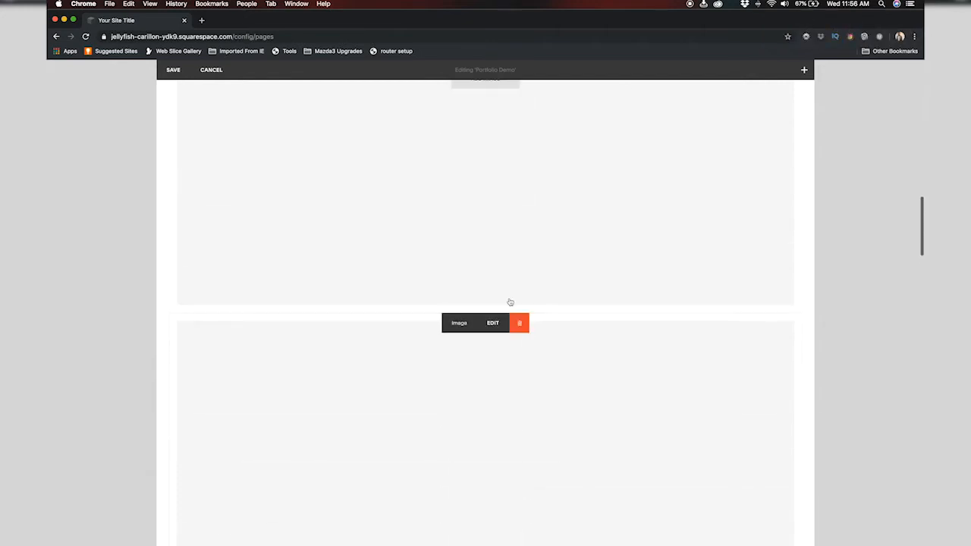
scroll(509, 298, "up", 3)
scroll(509, 296, "down", 5)
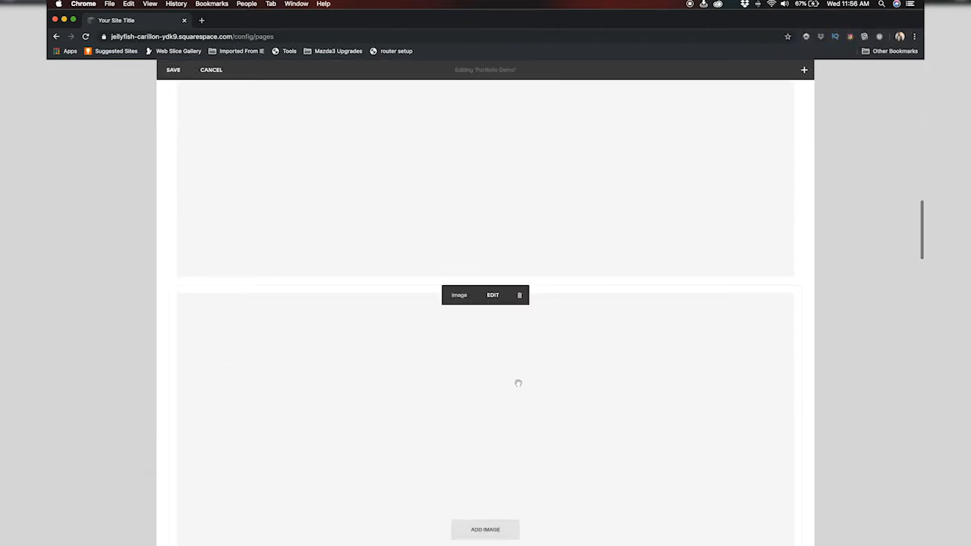
scroll(518, 383, "down", 8)
scroll(518, 386, "up", 3)
scroll(519, 387, "up", 8)
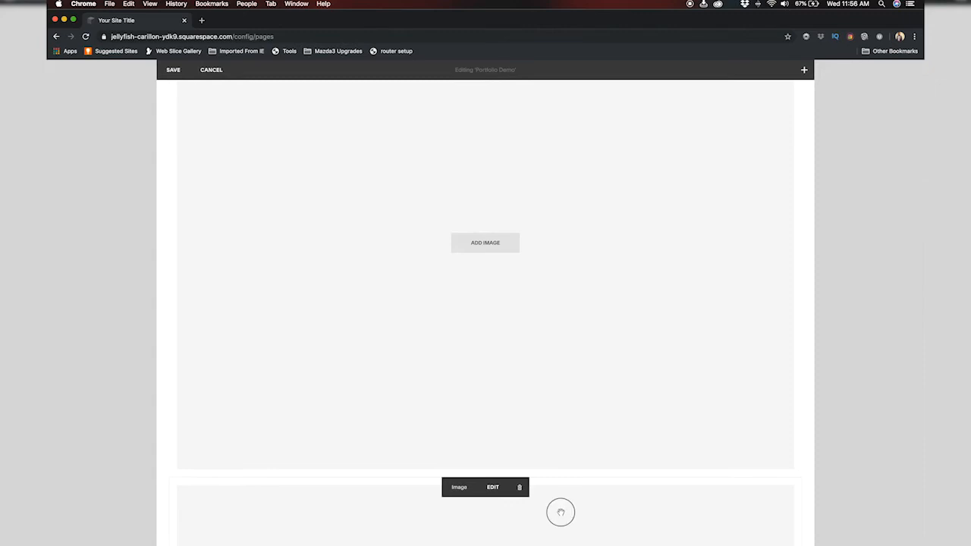
left_click_drag(755, 365, 284, 241)
left_click_drag(261, 281, 195, 165)
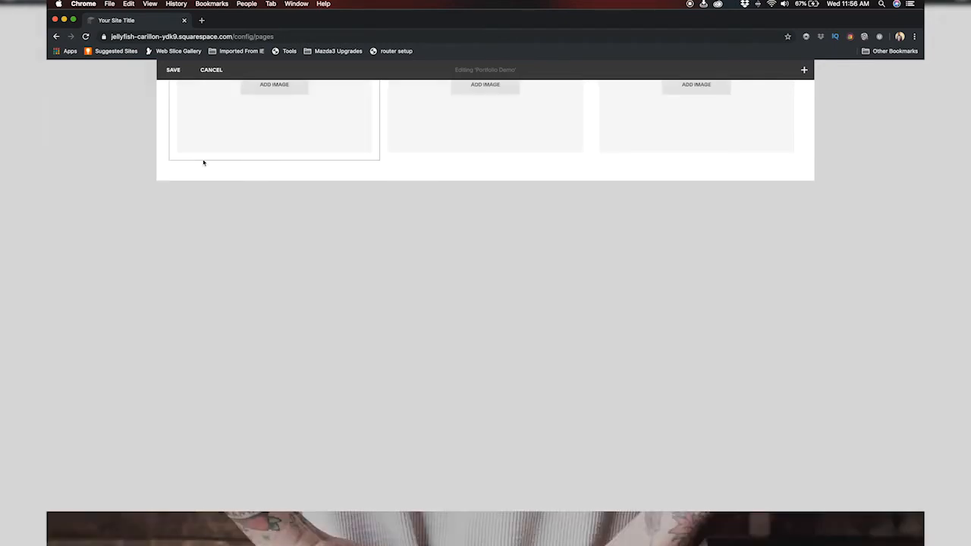
scroll(472, 301, "up", 5)
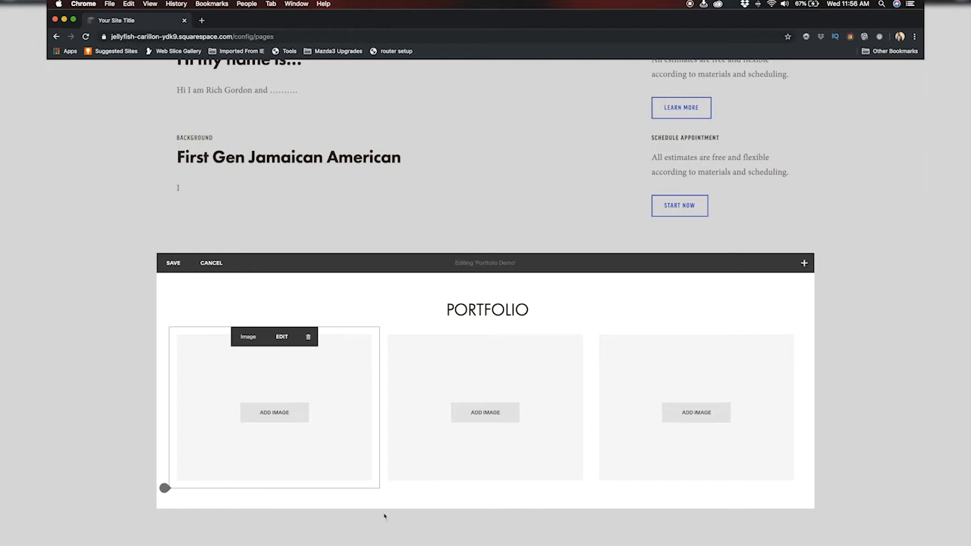
scroll(377, 507, "down", 3)
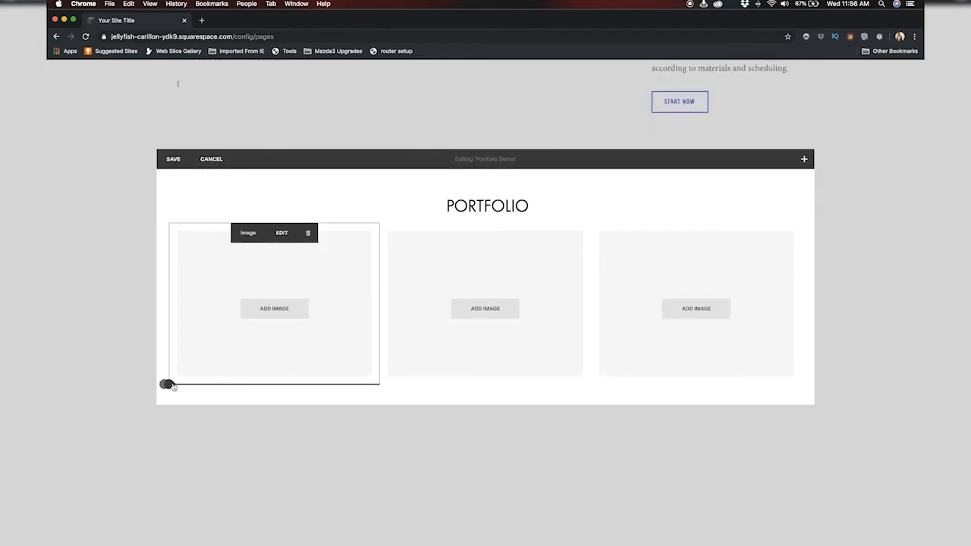
left_click(167, 385)
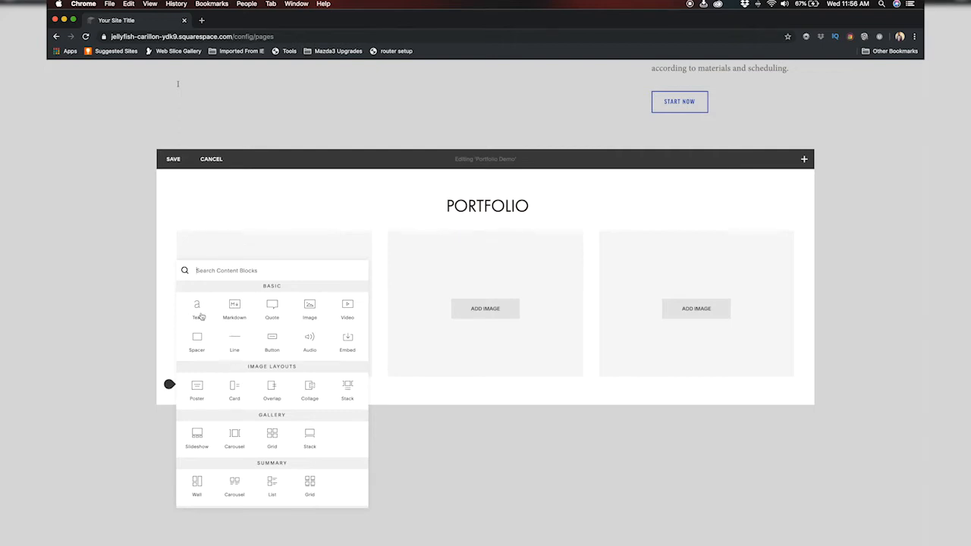
left_click(161, 440)
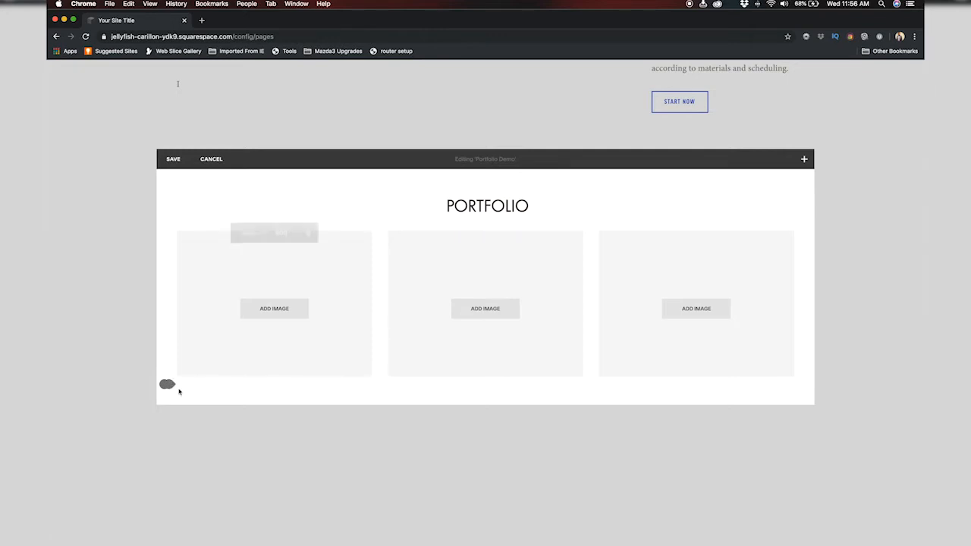
Insert an empty text block beneath each of the three image blocks in the Portfolio Demo section.
left_click(168, 385)
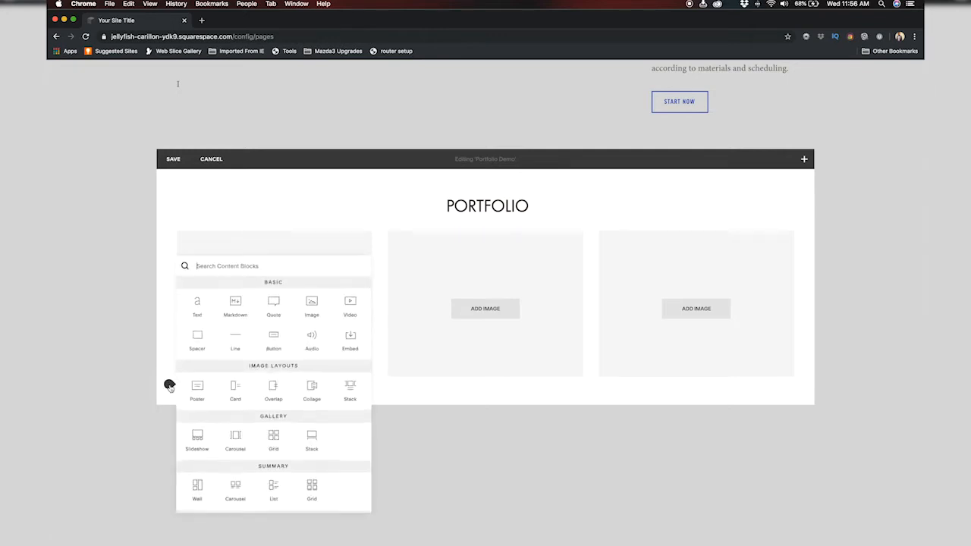
left_click(196, 311)
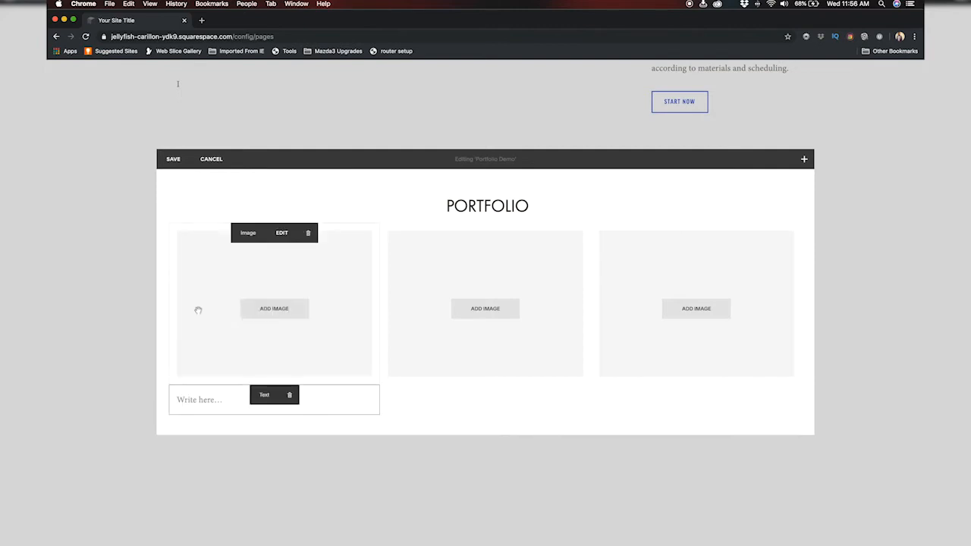
left_click(380, 384)
left_click(416, 311)
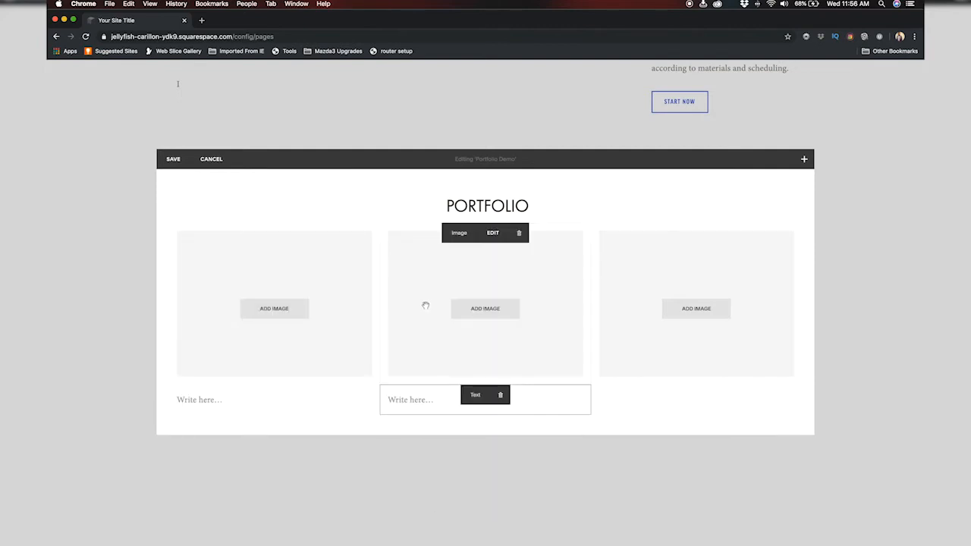
left_click(592, 384)
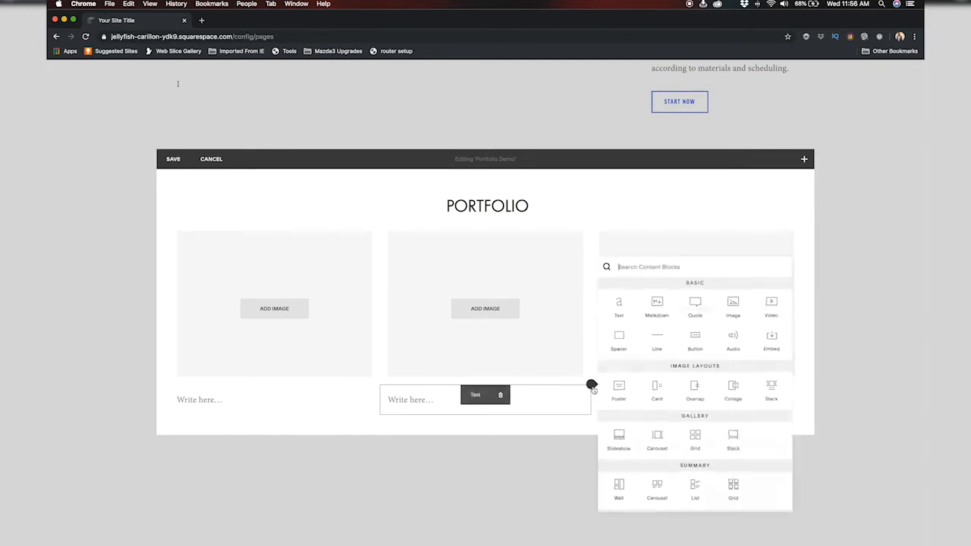
left_click(618, 320)
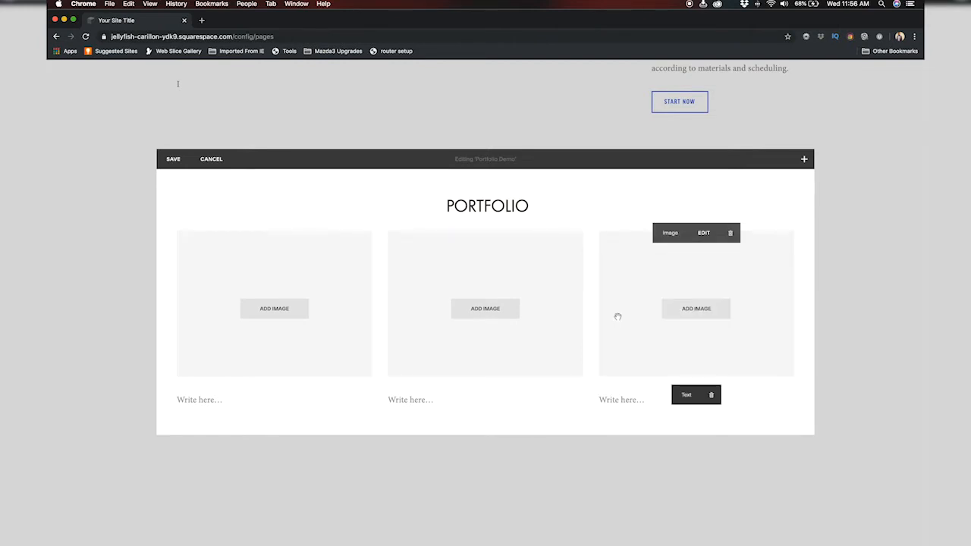
Start adding an image to the first image block and browse to the 1TB-SSD-Rich drive.
left_click(284, 302)
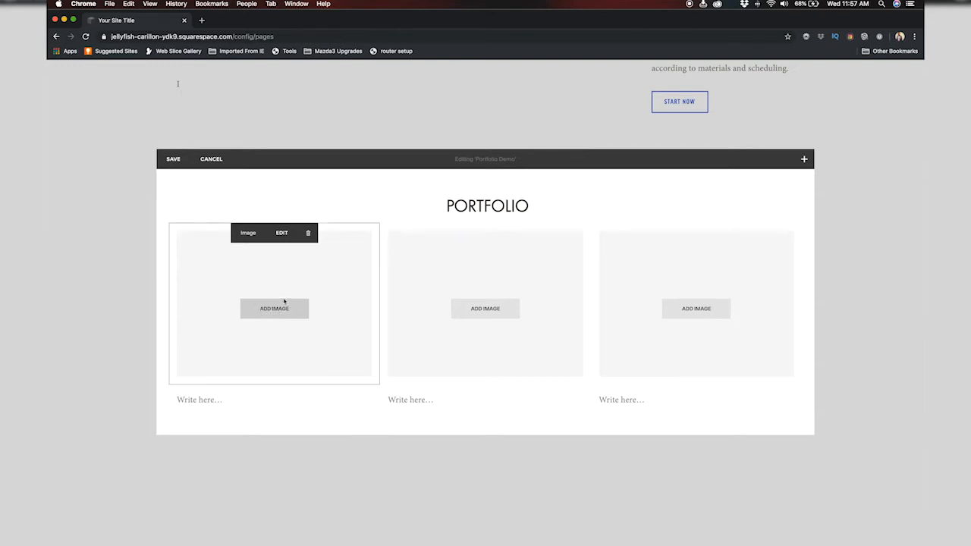
left_click(285, 303)
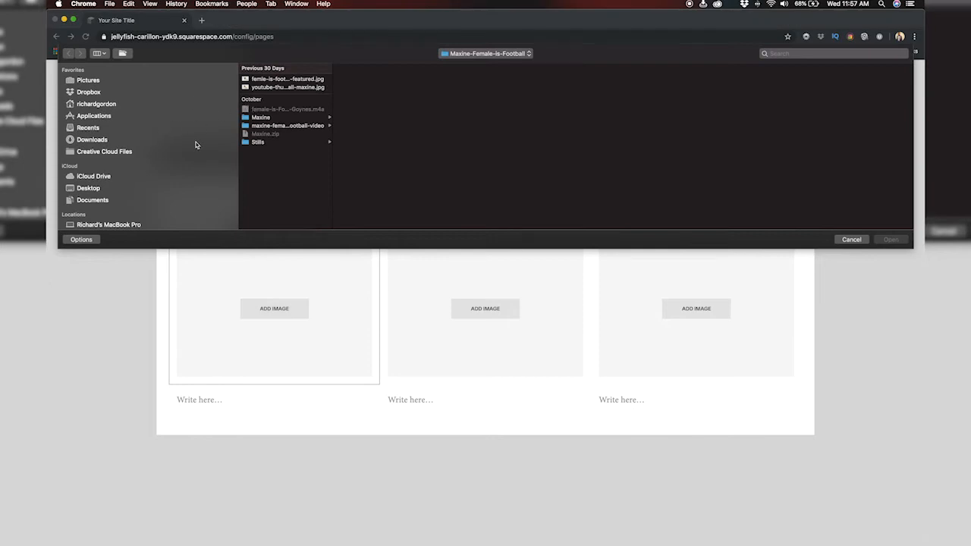
left_click(280, 118)
scroll(119, 186, "down", 3)
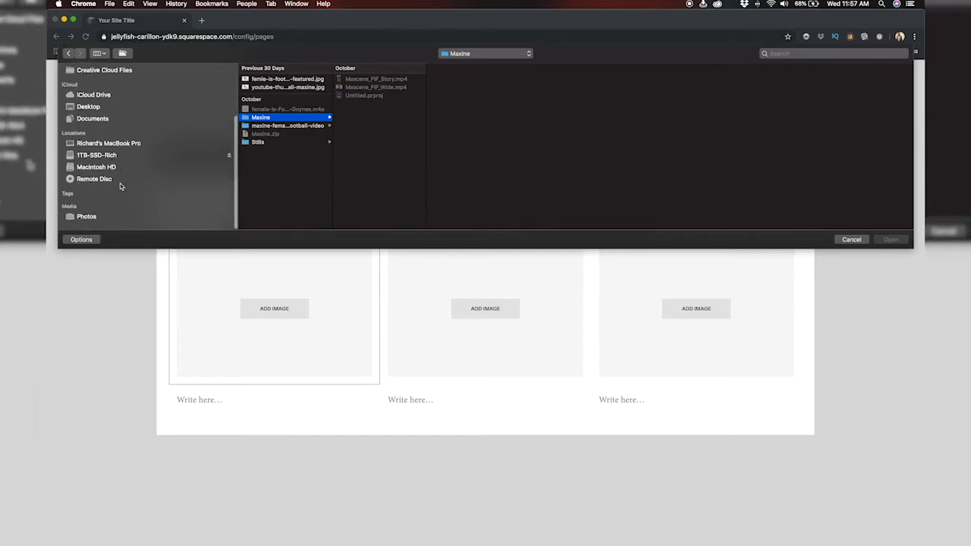
scroll(117, 182, "up", 1)
left_click(102, 162)
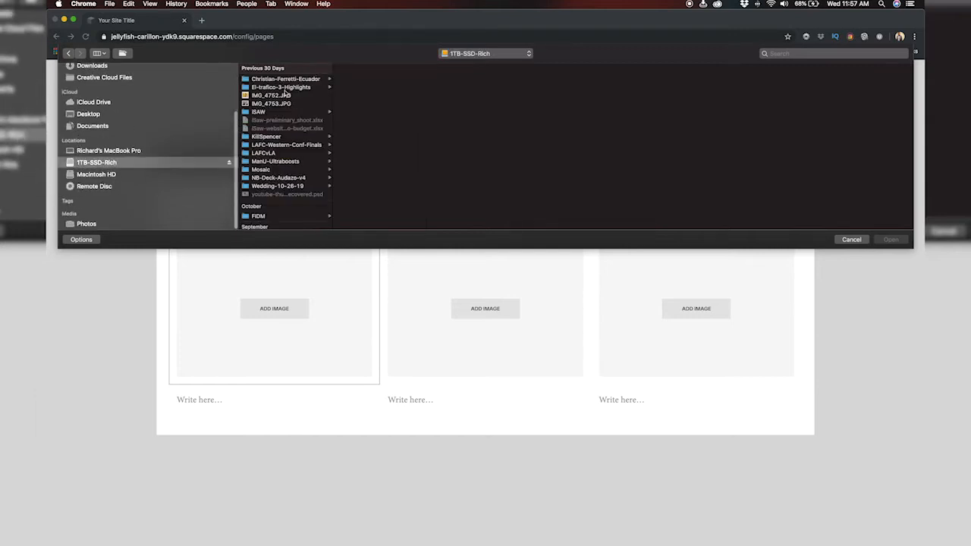
Browse through Issue-8, Maxine-Female-is-Football, Stills and Exports to the fuji folder of photos.
scroll(280, 121, "down", 3)
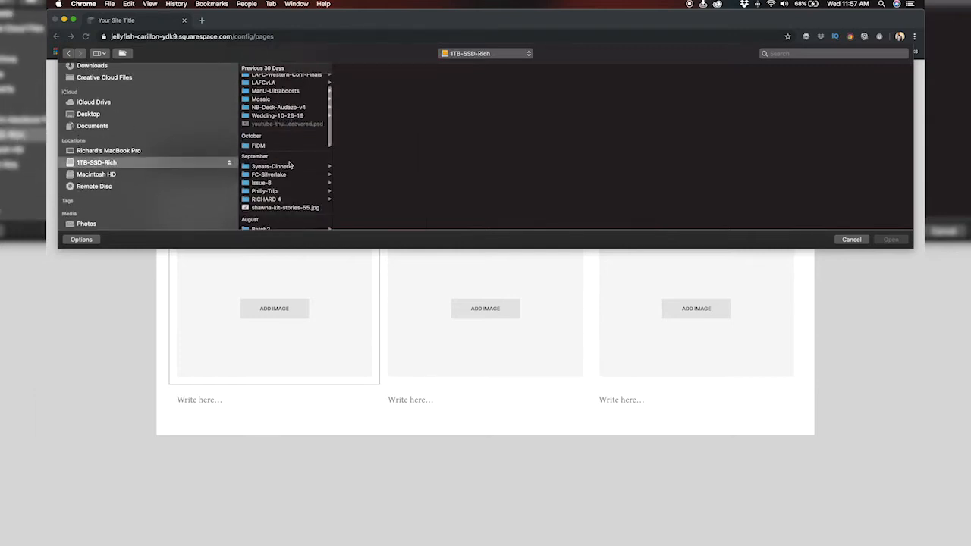
scroll(289, 165, "down", 2)
left_click(285, 141)
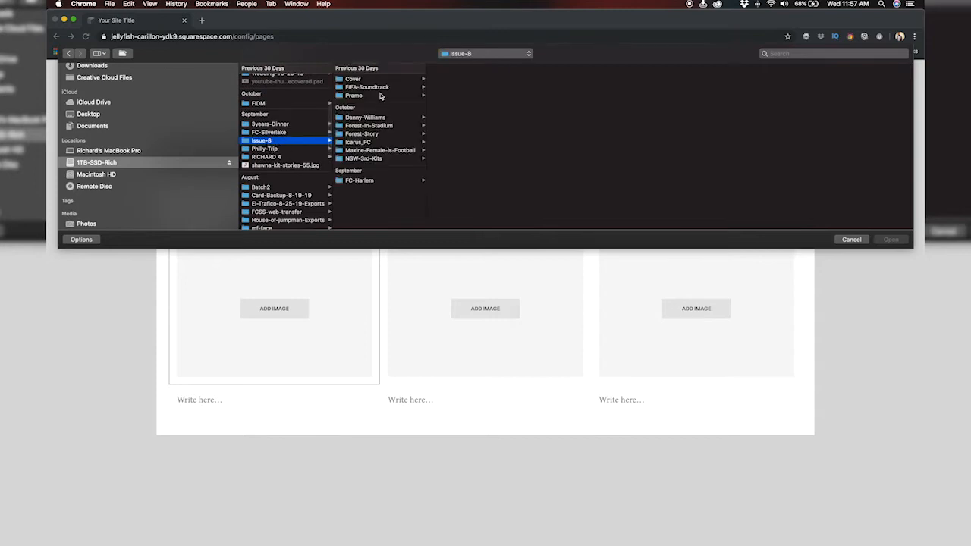
left_click(380, 151)
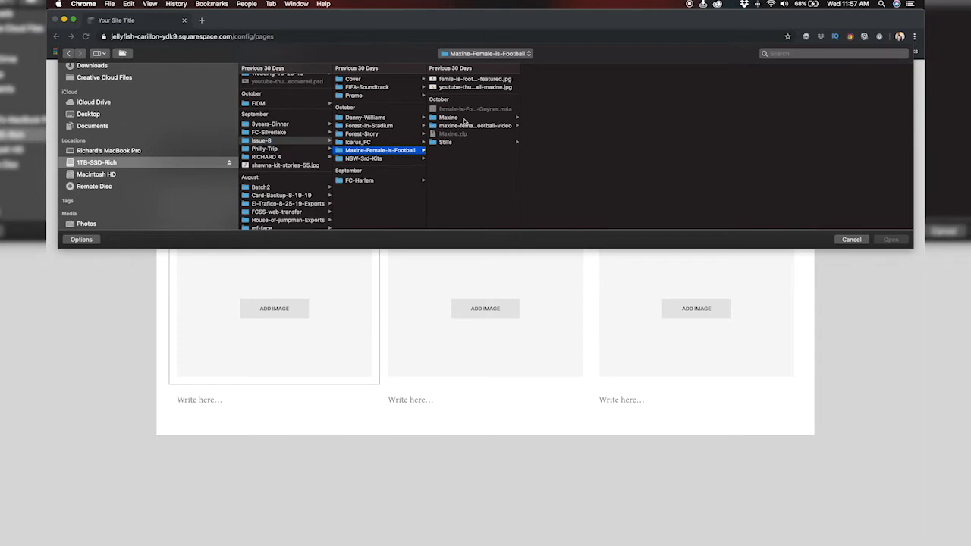
left_click(463, 120)
left_click(485, 144)
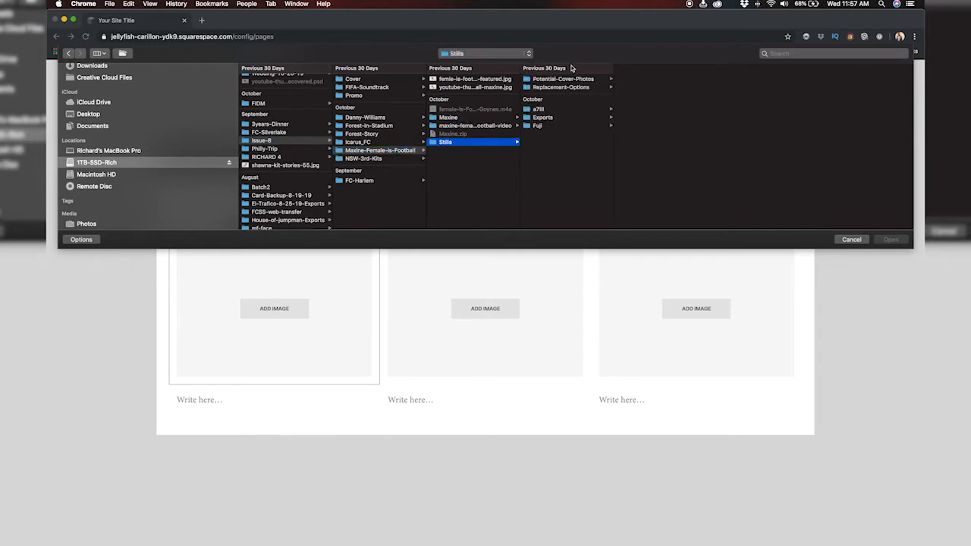
left_click(559, 108)
left_click(560, 118)
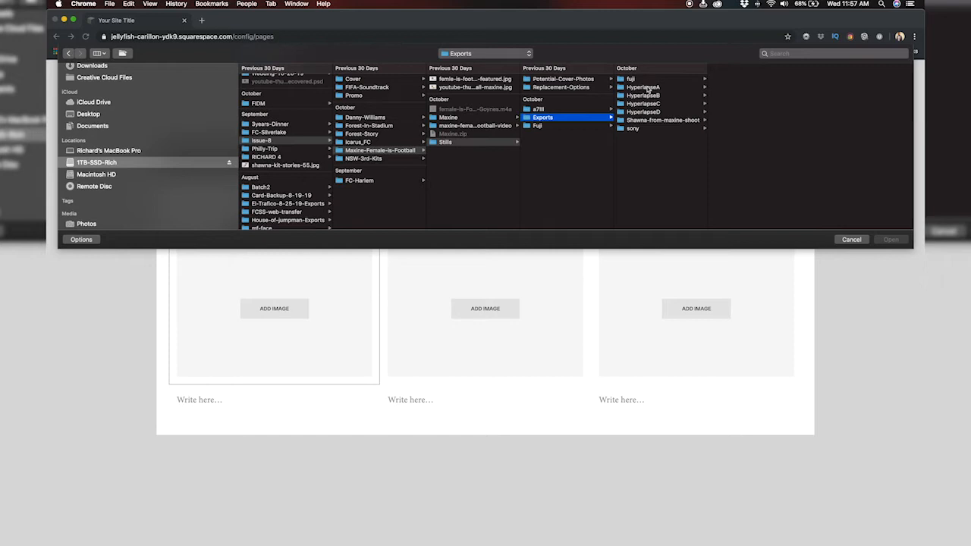
left_click(636, 80)
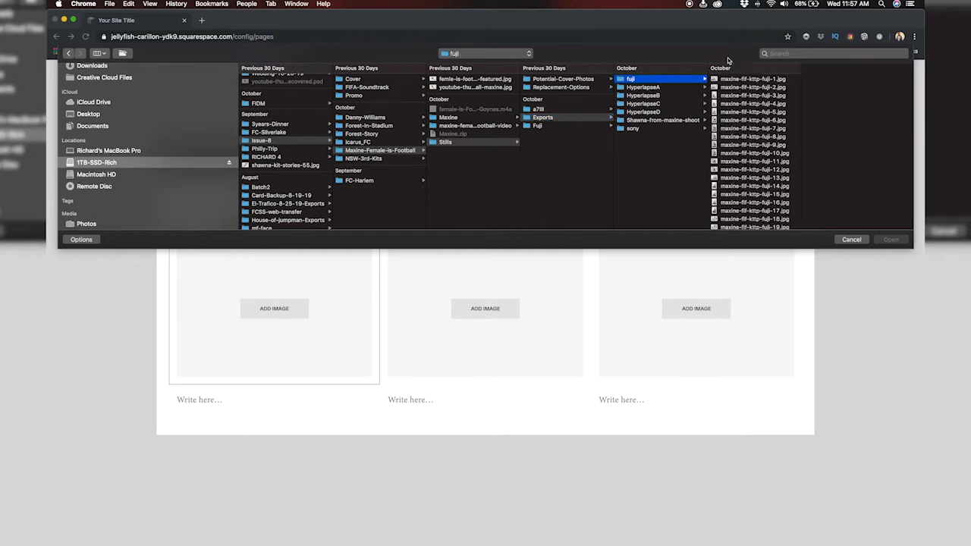
Try to upload maxine-fif-kttp-fuji-1.jpg directly into the first image block, repeating the attempt once.
left_click(748, 79)
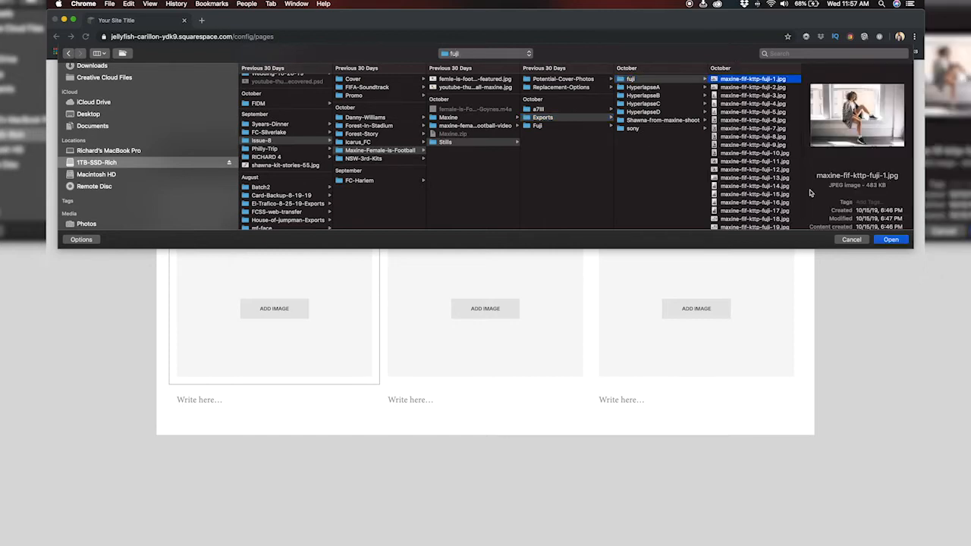
left_click(890, 240)
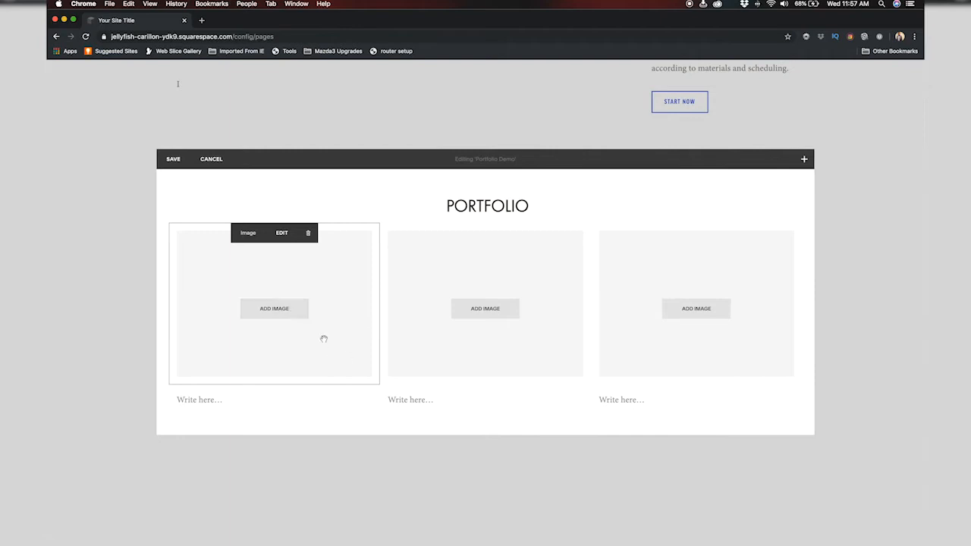
left_click(288, 313)
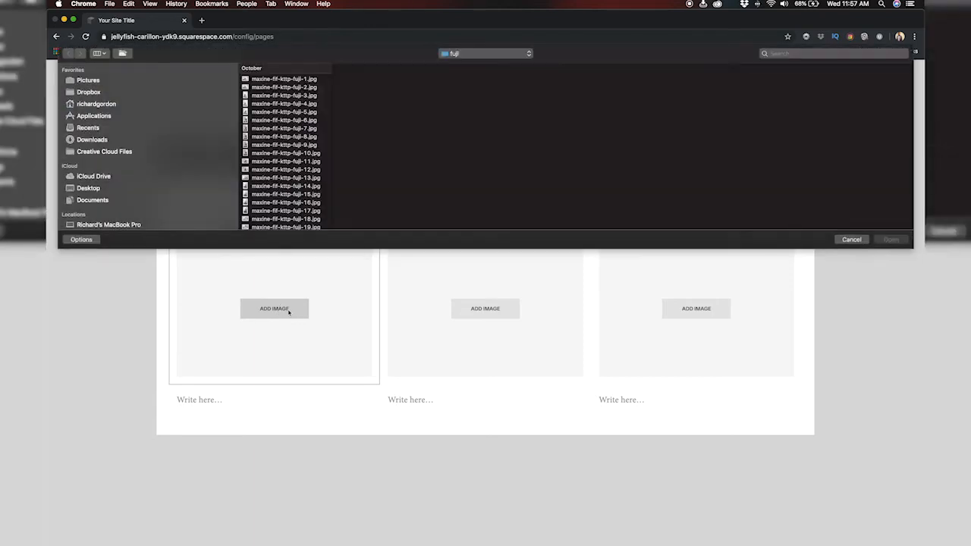
left_click(294, 79)
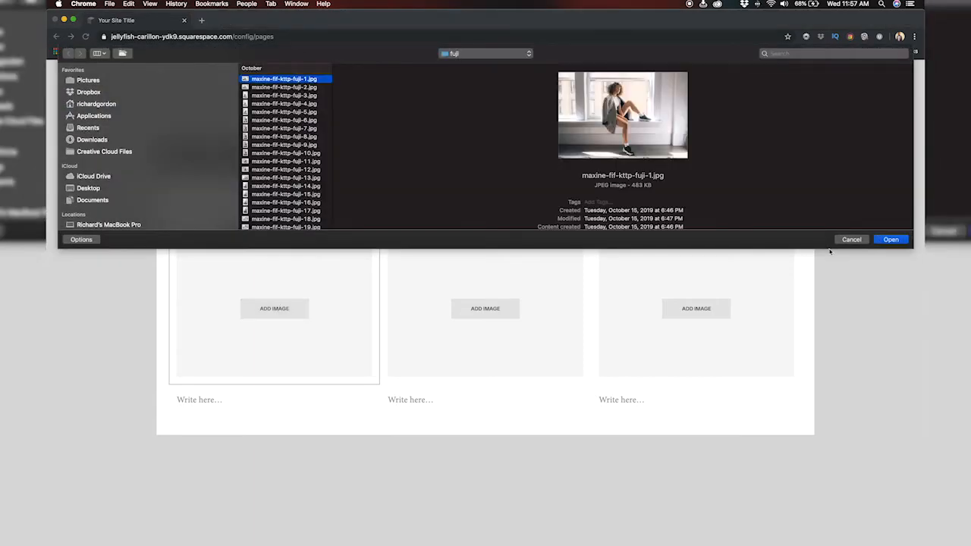
left_click(891, 240)
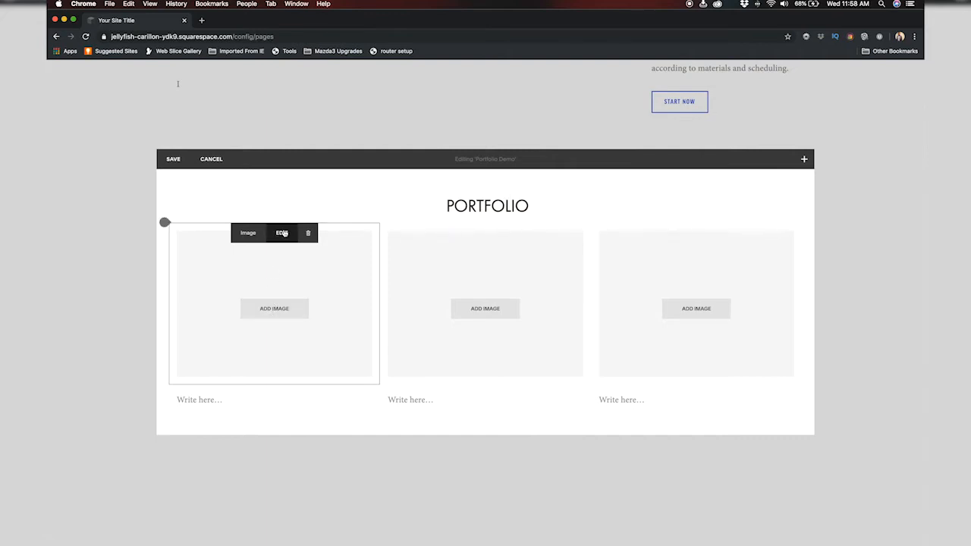
Try to upload maxine-fif-kttp-fuji-1.jpg through the first image block's content settings, then cancel the settings.
left_click(282, 233)
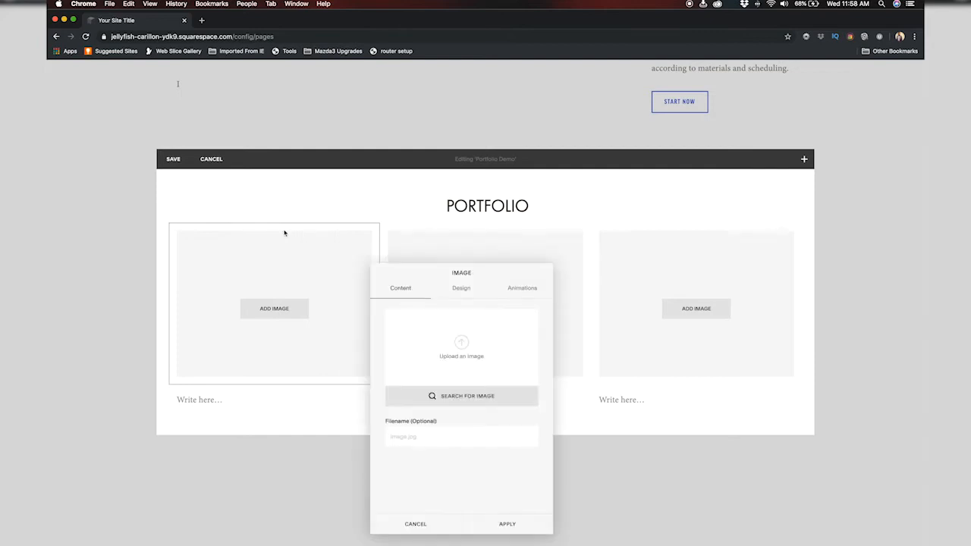
left_click(462, 343)
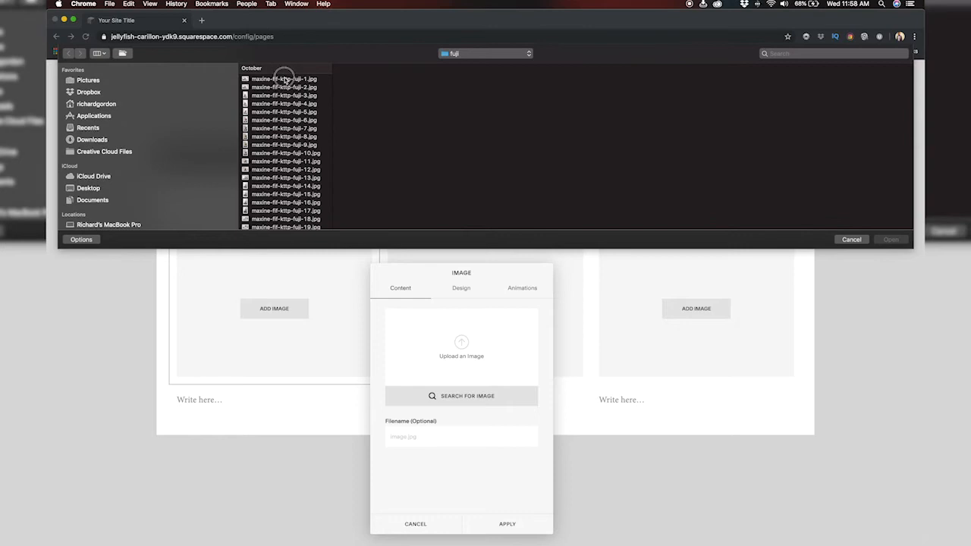
left_click(286, 78)
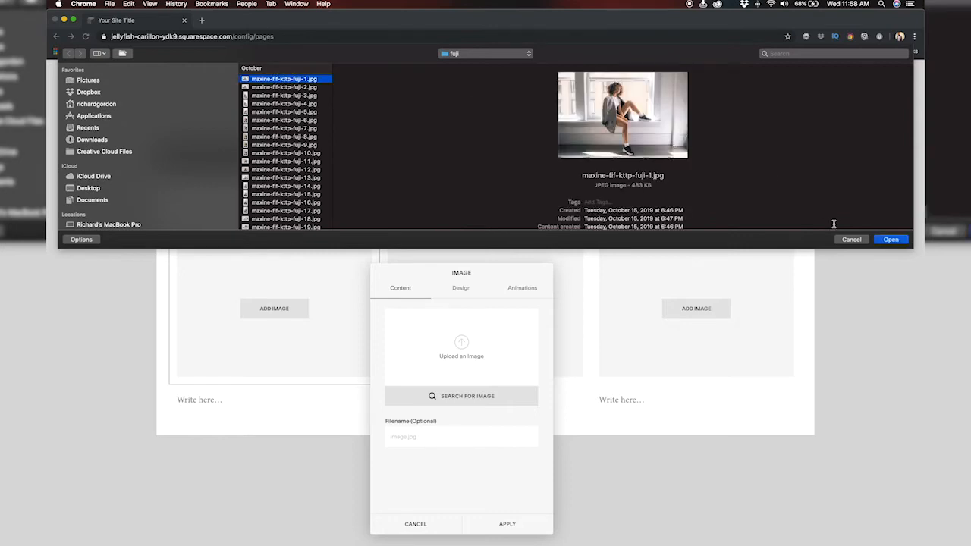
left_click(891, 239)
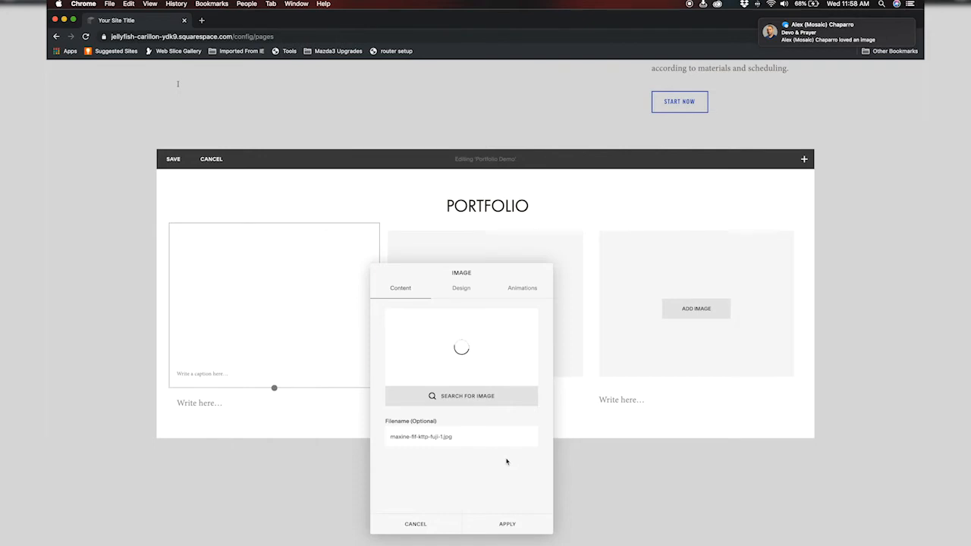
mouse_move(921, 2)
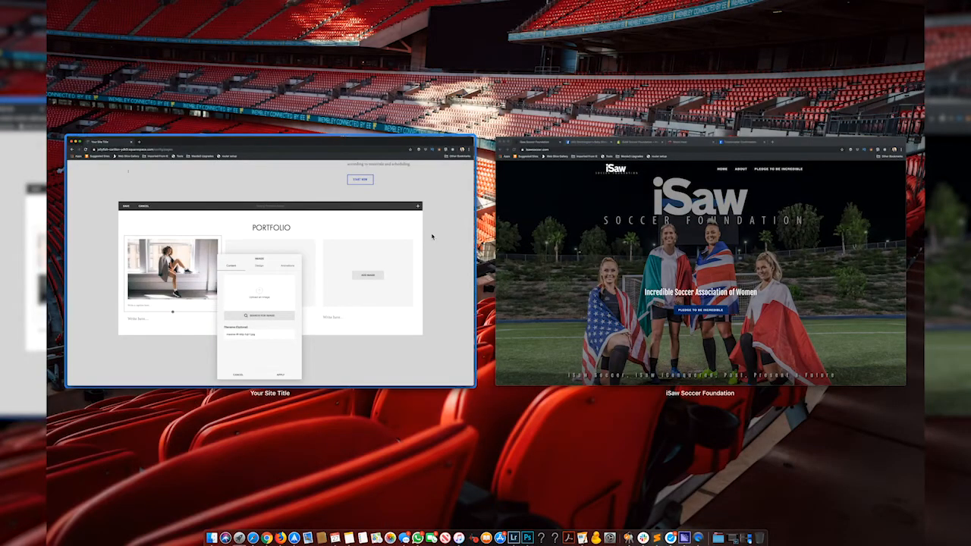
left_click(455, 227)
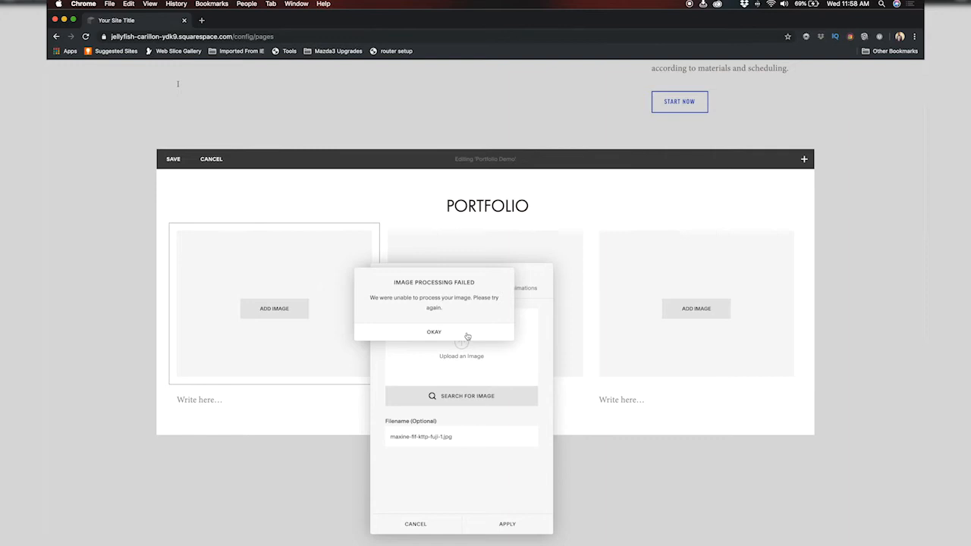
left_click(467, 336)
left_click(422, 524)
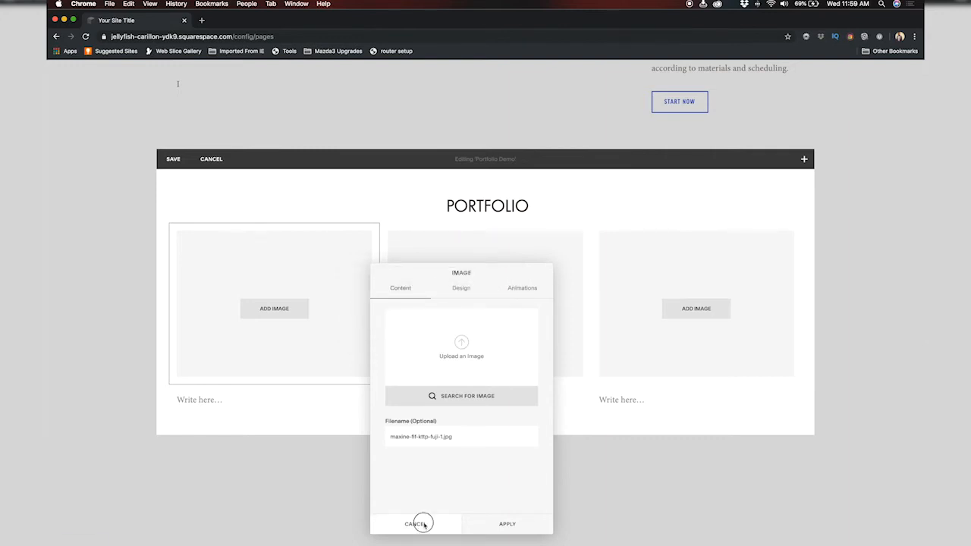
Reopen the Portfolio Demo section for editing and upload maxine-fif-kttp-fuji-2.jpg into the first image block.
left_click(471, 529)
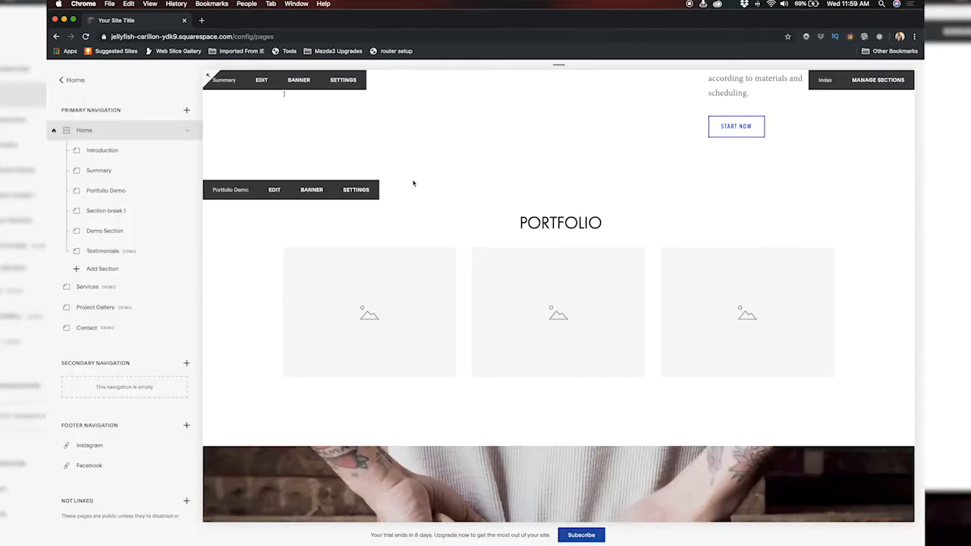
left_click(275, 189)
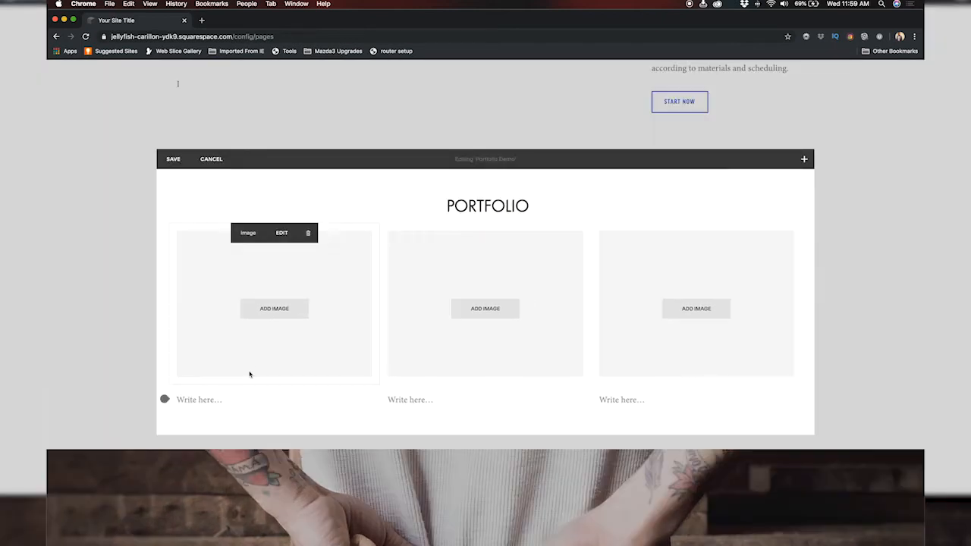
left_click(269, 310)
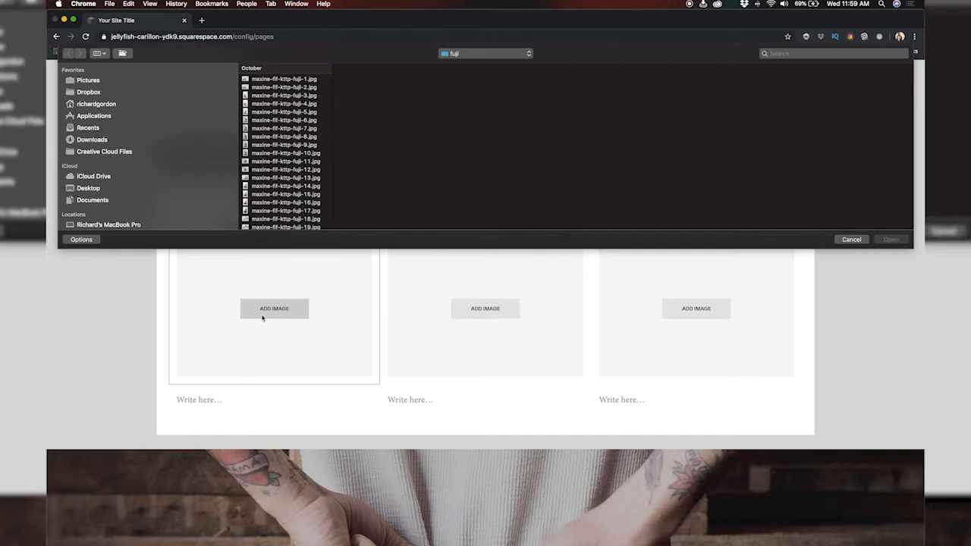
left_click(312, 89)
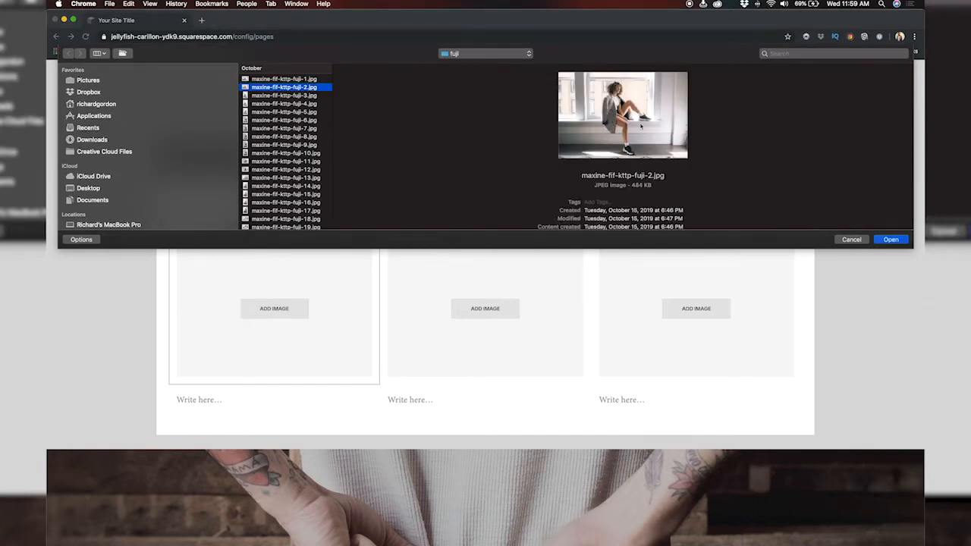
left_click(886, 241)
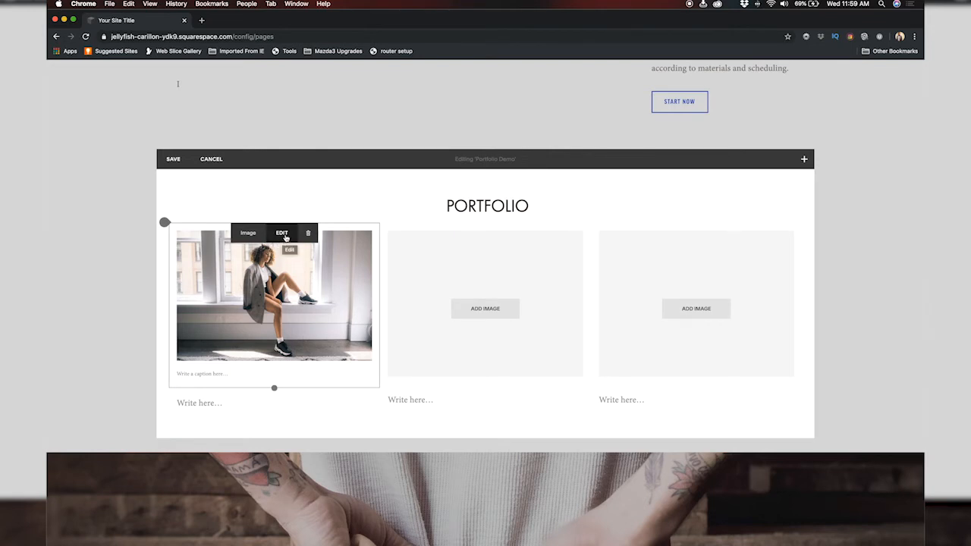
Review the first image block's design options, set its caption to Do Not Display Caption and apply the change.
left_click(282, 239)
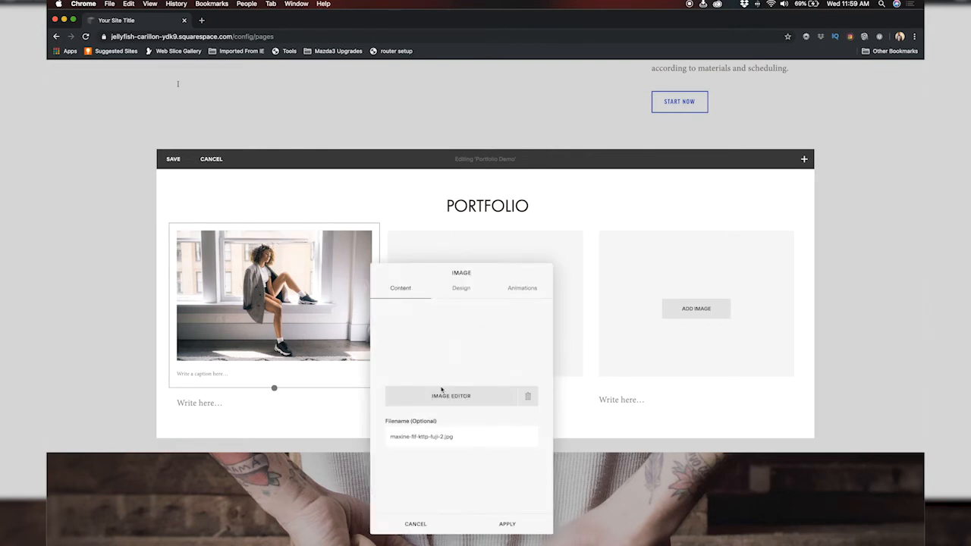
left_click(464, 288)
scroll(442, 422, "down", 3)
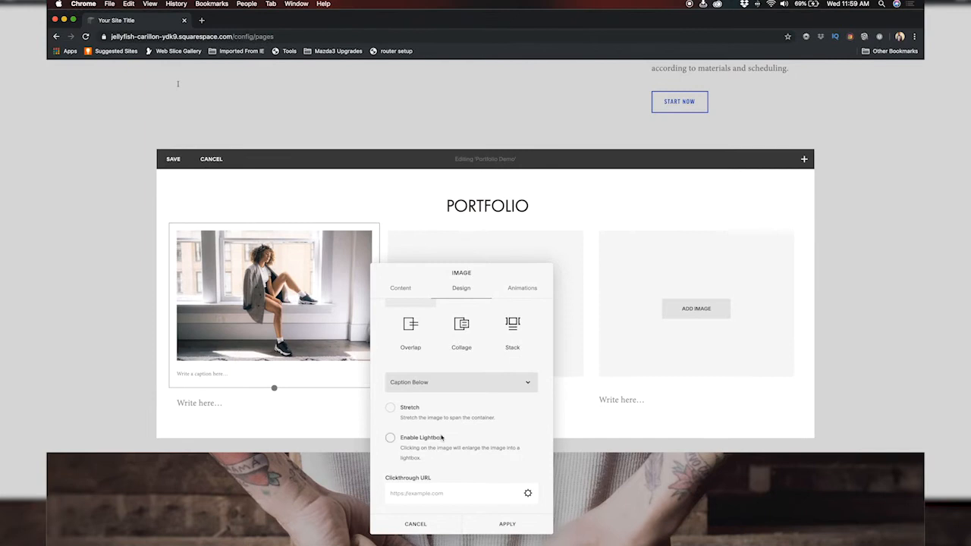
scroll(444, 394, "up", 3)
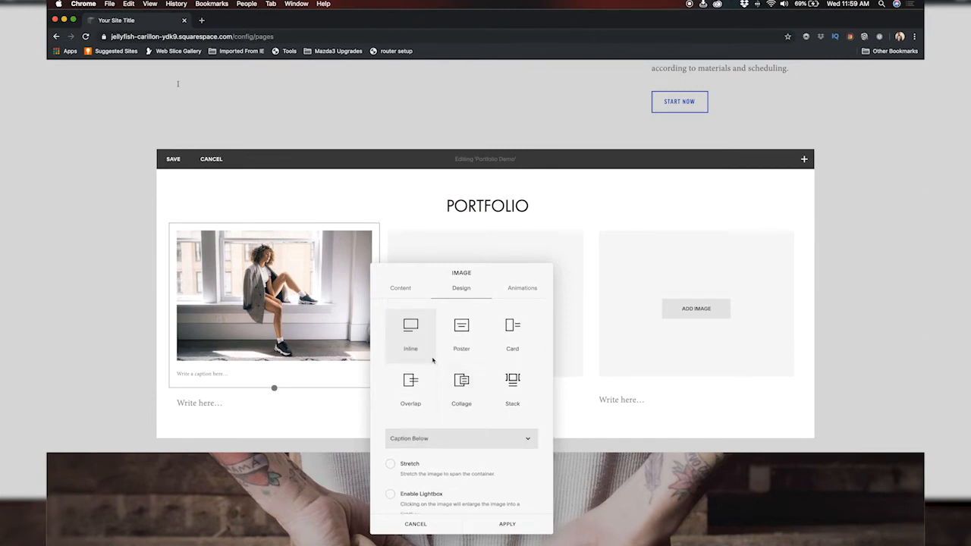
scroll(437, 461, "down", 2)
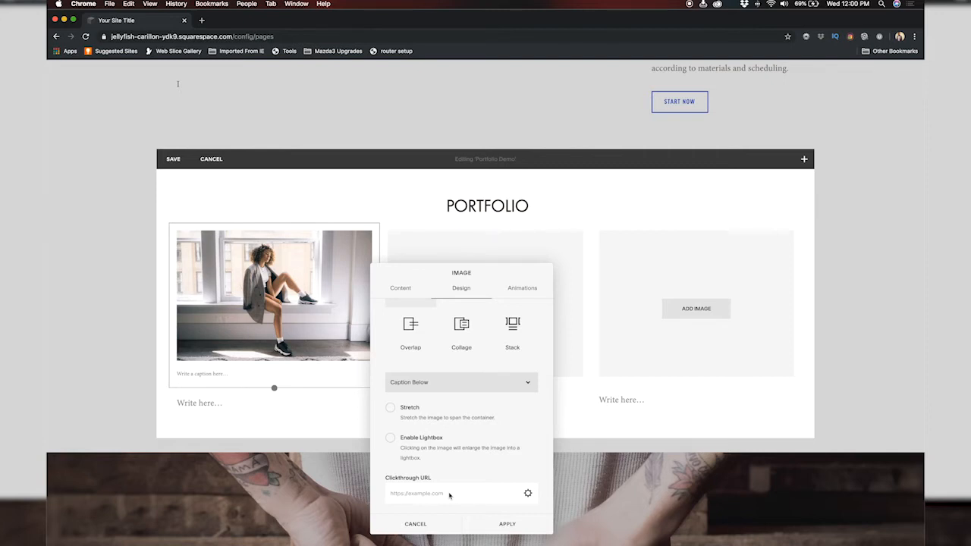
scroll(449, 485, "up", 2)
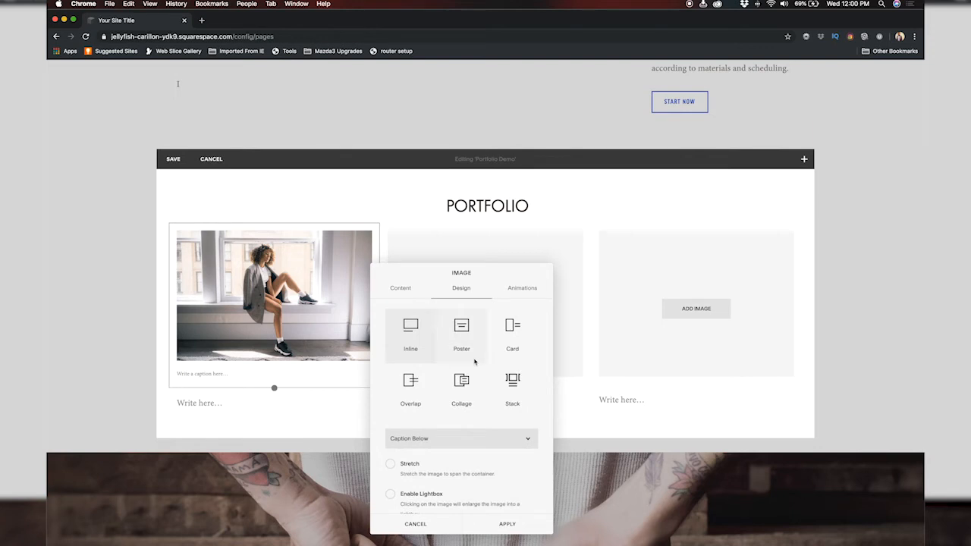
scroll(447, 444, "down", 2)
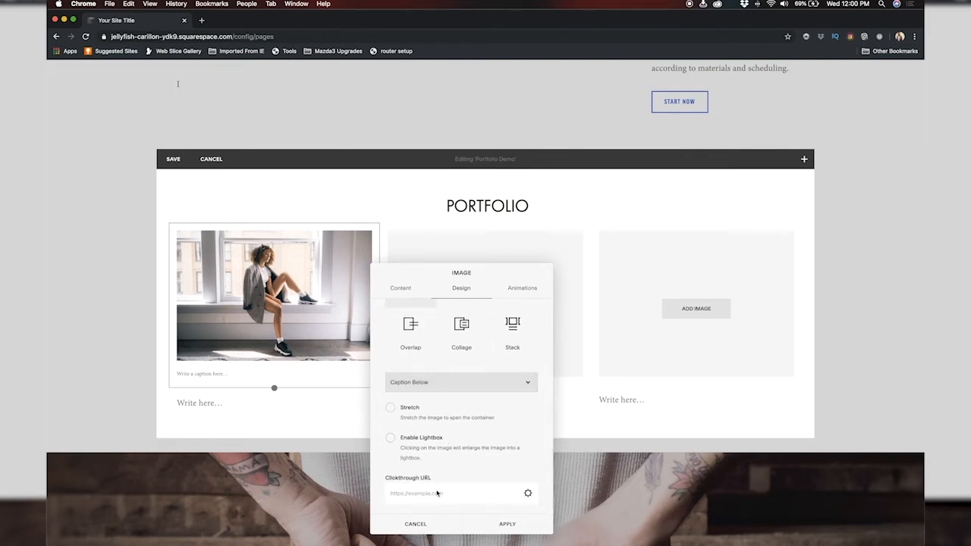
left_click(533, 383)
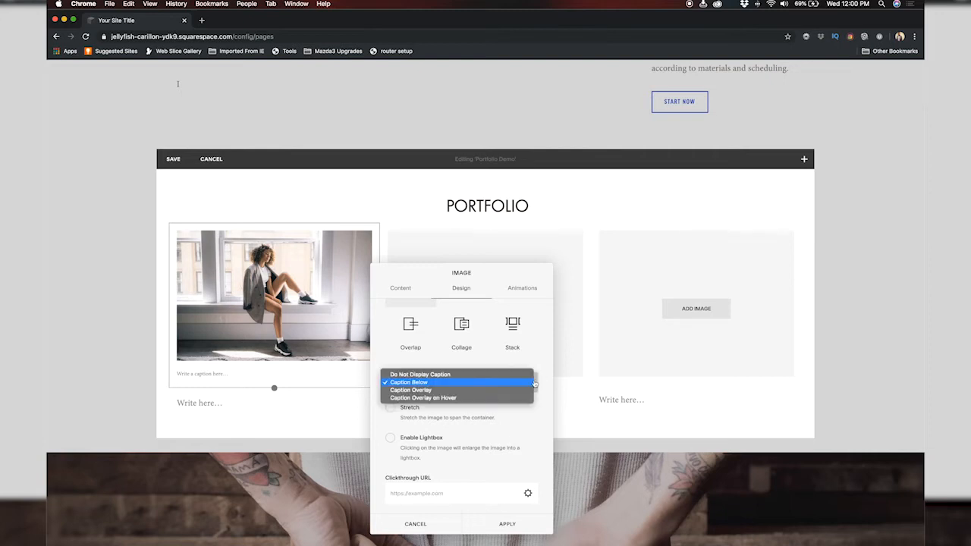
left_click(500, 375)
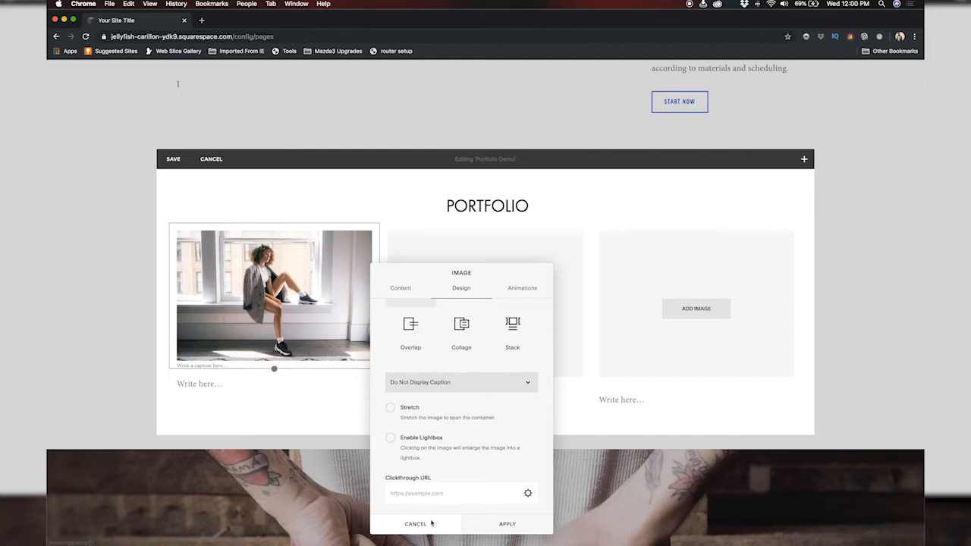
left_click(507, 527)
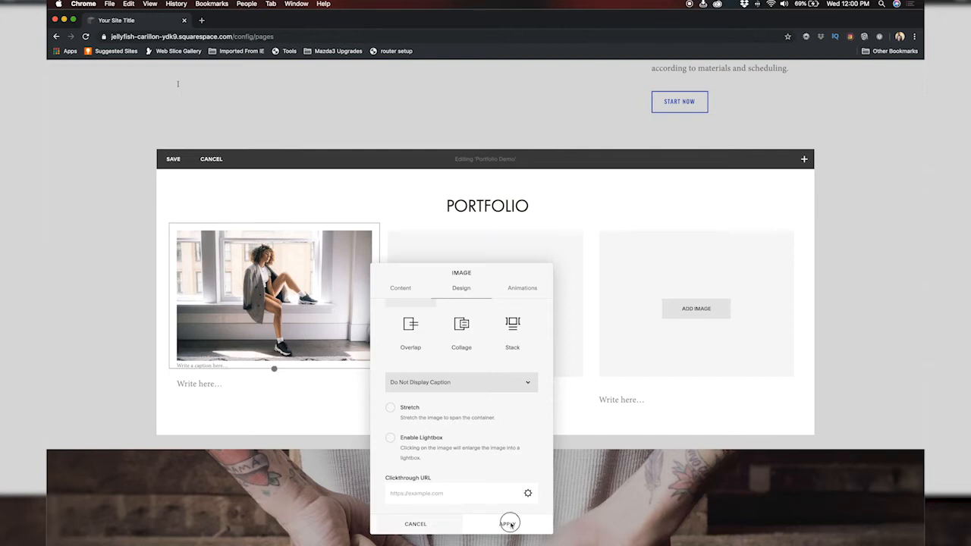
Enter COLLECTION 1 in the text block beneath the first image and make it centered and bold.
left_click(218, 384)
type("COLLECTION 1")
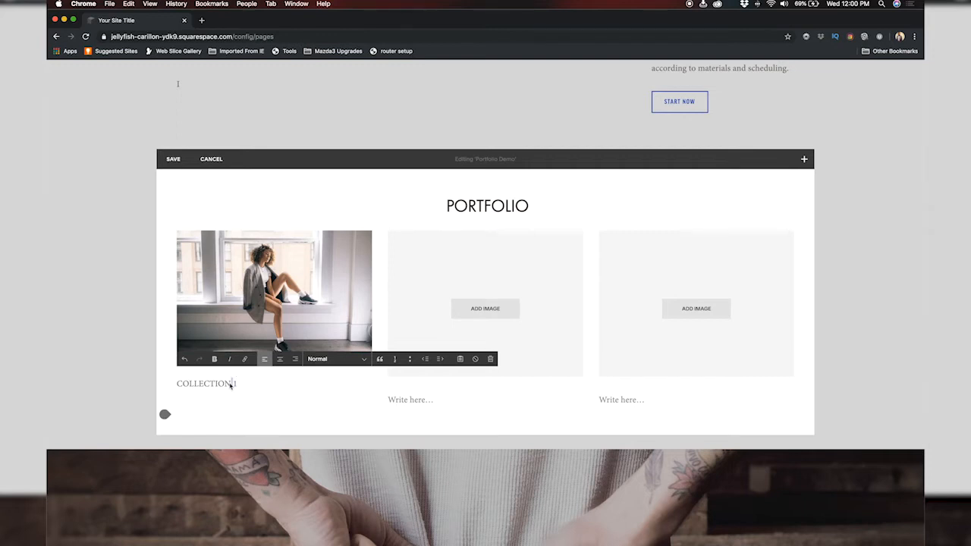
triple_click(230, 384)
left_click(280, 359)
left_click(214, 359)
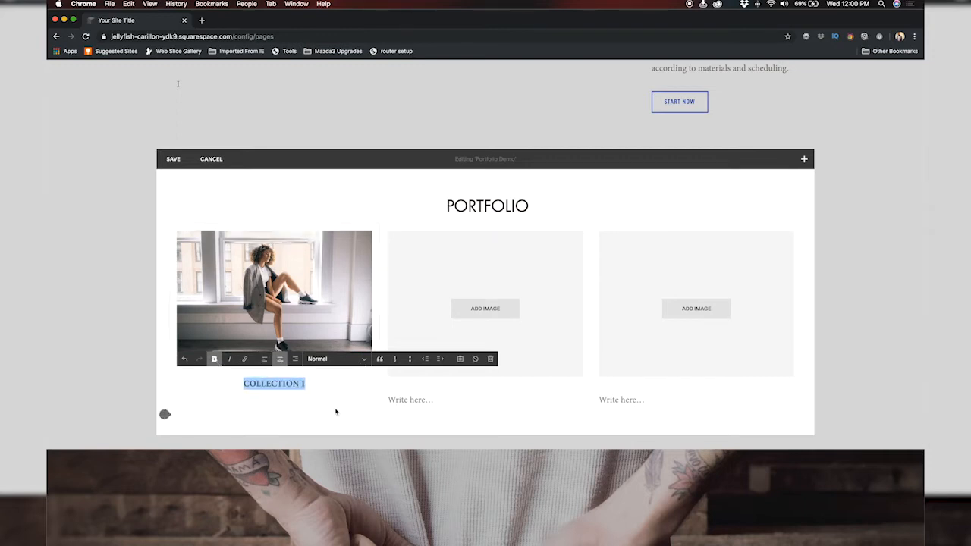
left_click(402, 213)
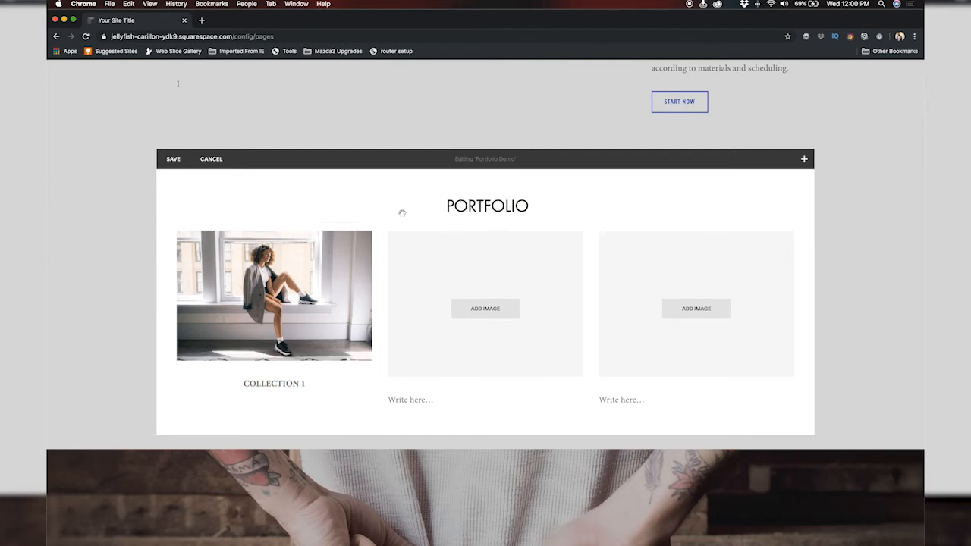
Upload maxine-fif-kttp-fuji-10.jpg from the fuji folder into the second image block.
left_click(489, 312)
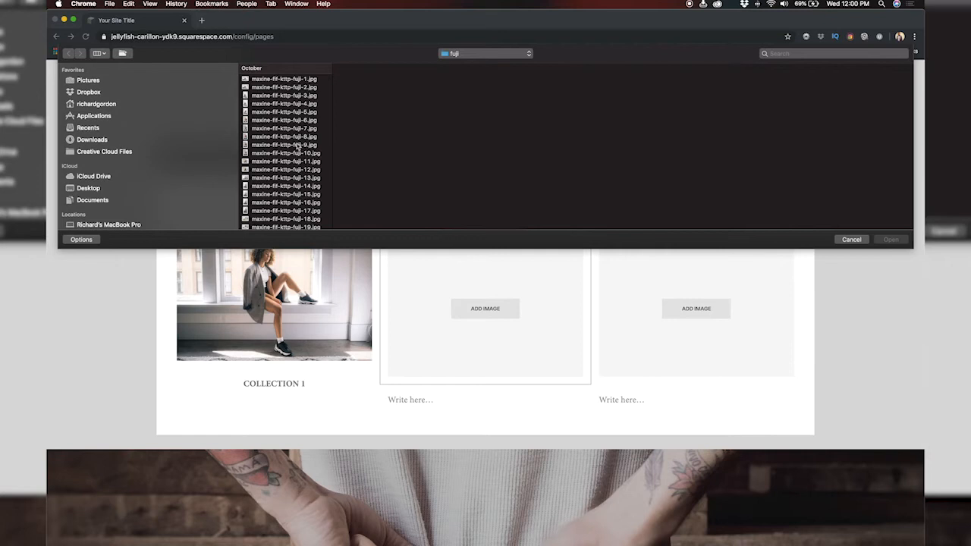
left_click(298, 153)
left_click(897, 241)
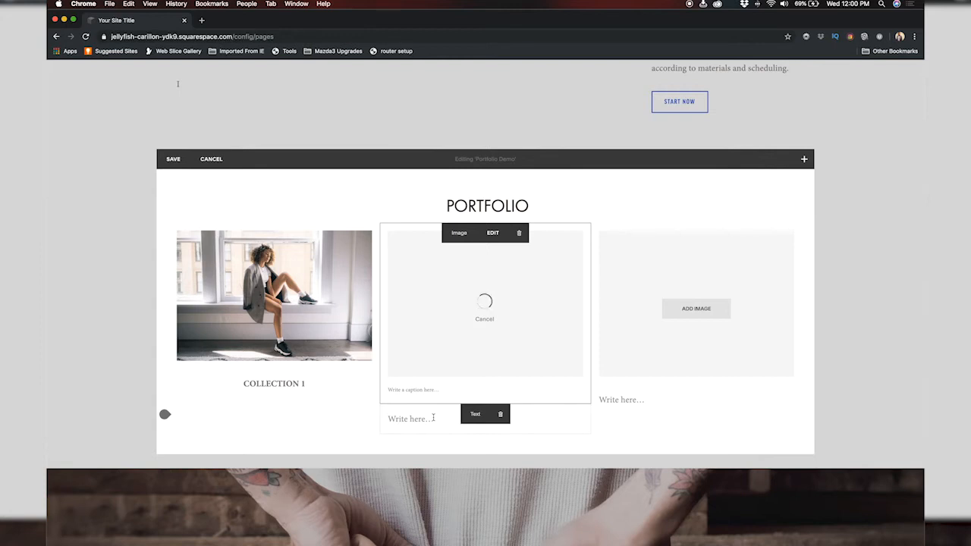
left_click(433, 418)
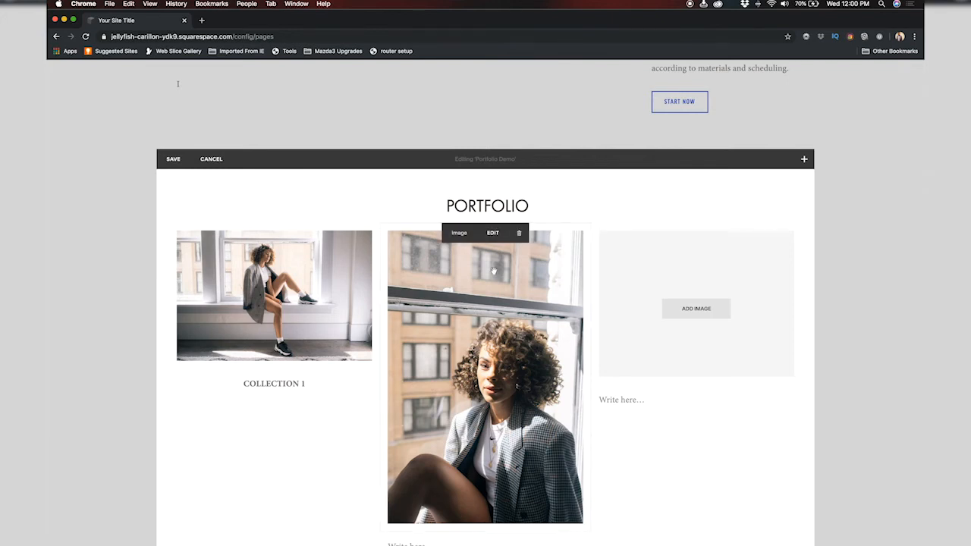
Crop the second image's height to roughly match the first image beside it.
scroll(497, 394, "down", 1)
scroll(499, 398, "down", 3)
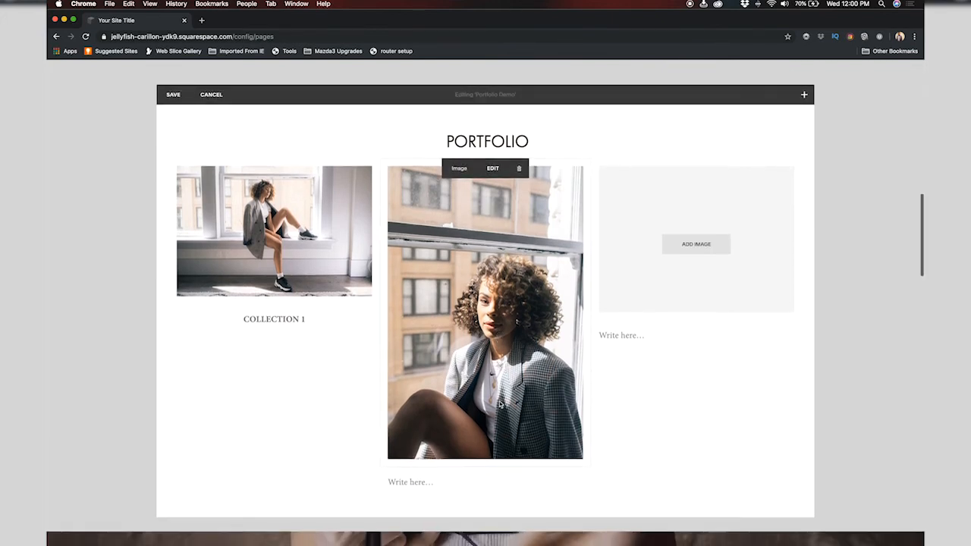
left_click(480, 467)
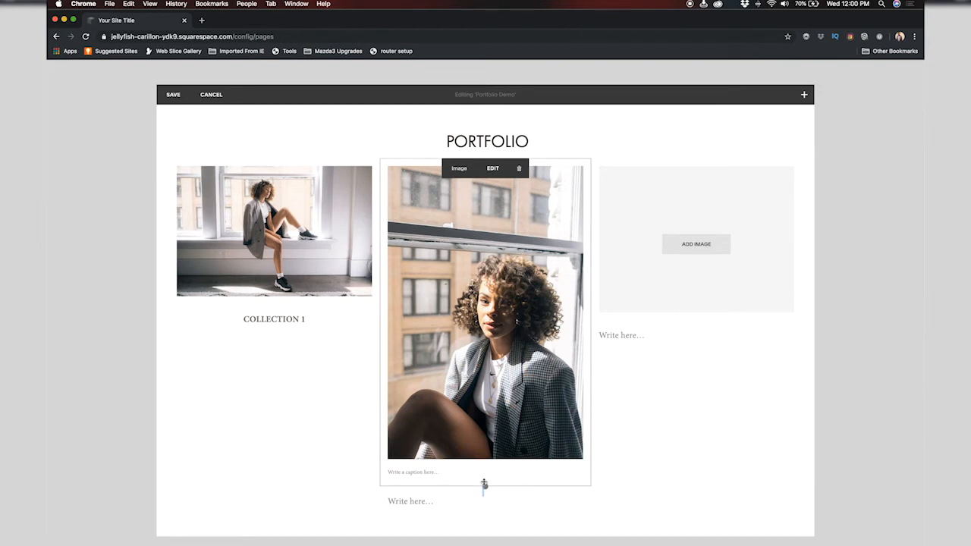
left_click_drag(484, 482, 483, 322)
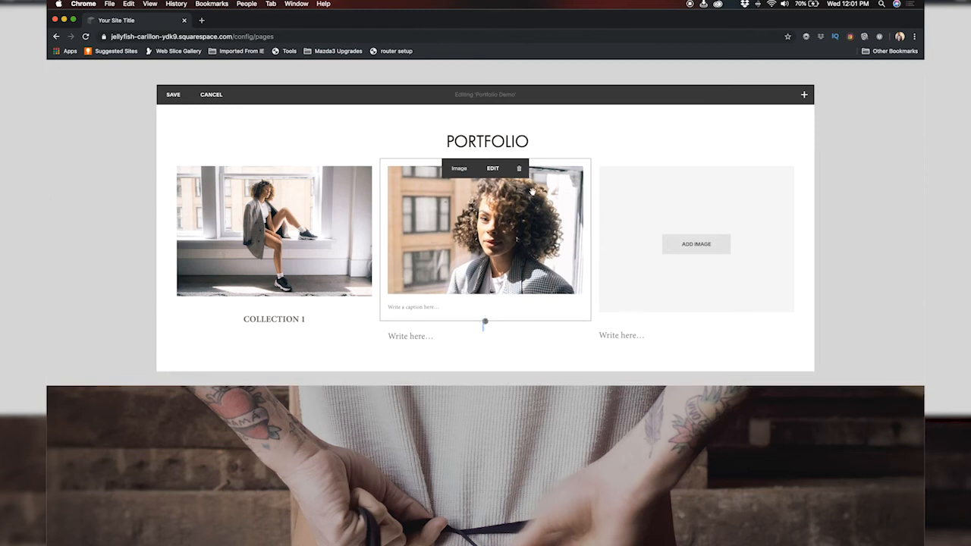
Set the second image's caption to Do Not Display Caption, apply it, and fine-tune the image height to align with the first.
left_click(493, 169)
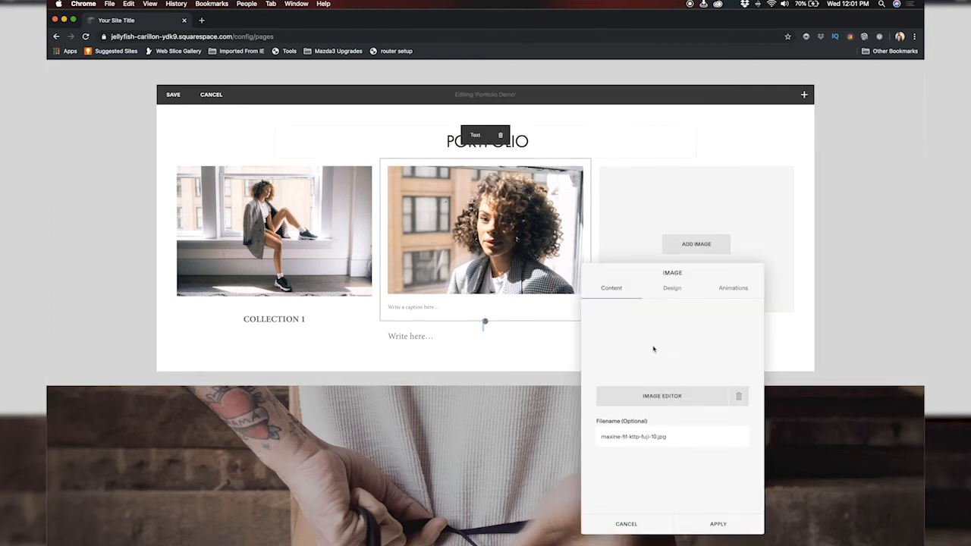
left_click(655, 438)
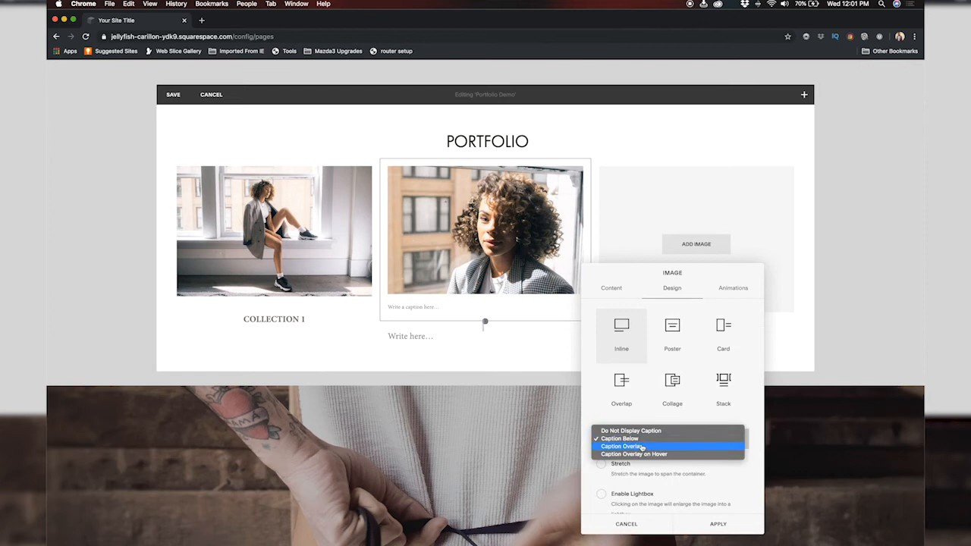
left_click(512, 361)
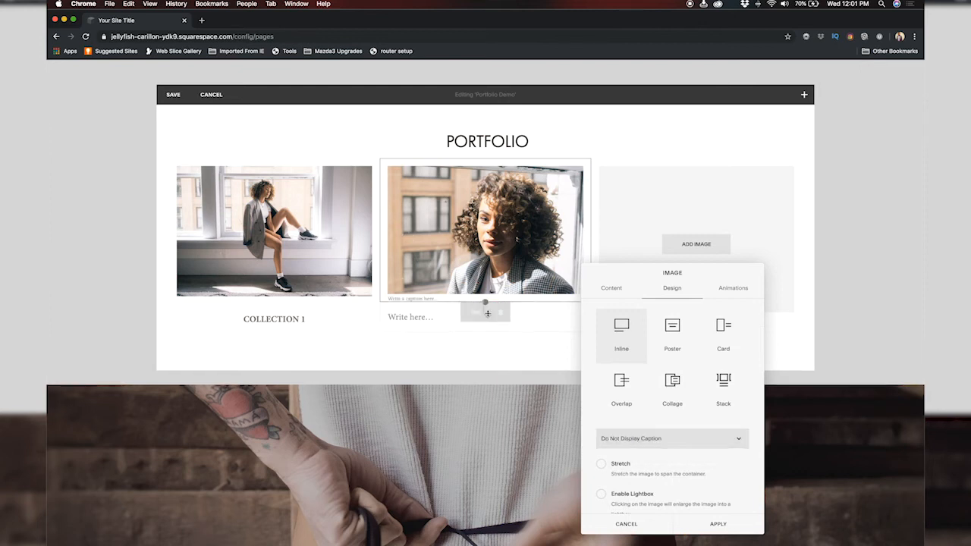
left_click(717, 524)
left_click_drag(488, 302, 485, 311)
Enter COLLECTION 2 in the text block beneath the second image and make it centered and bold.
left_click(454, 321)
type("C")
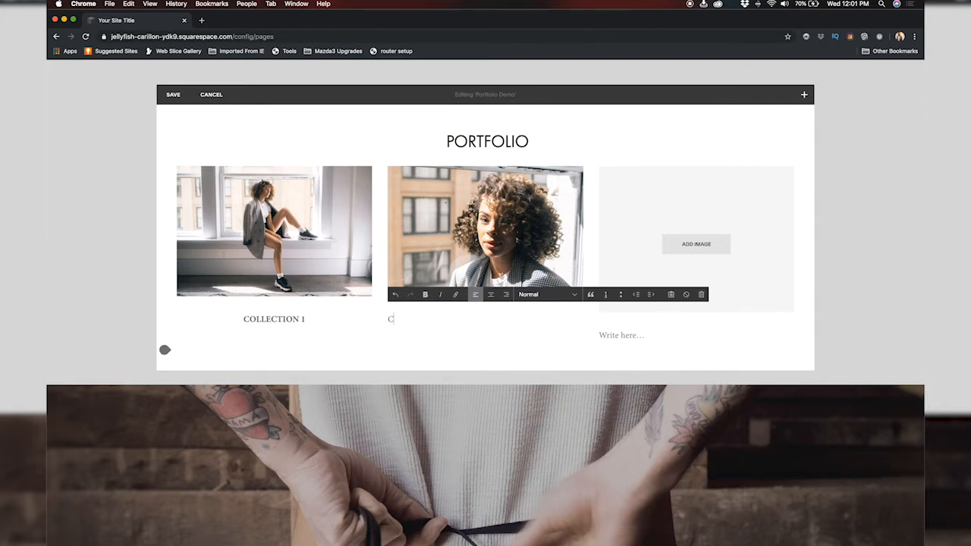
type("ollecllection")
mouse_move(447, 330)
left_mouse_down()
mouse_move(435, 323)
mouse_move(448, 319)
left_mouse_up()
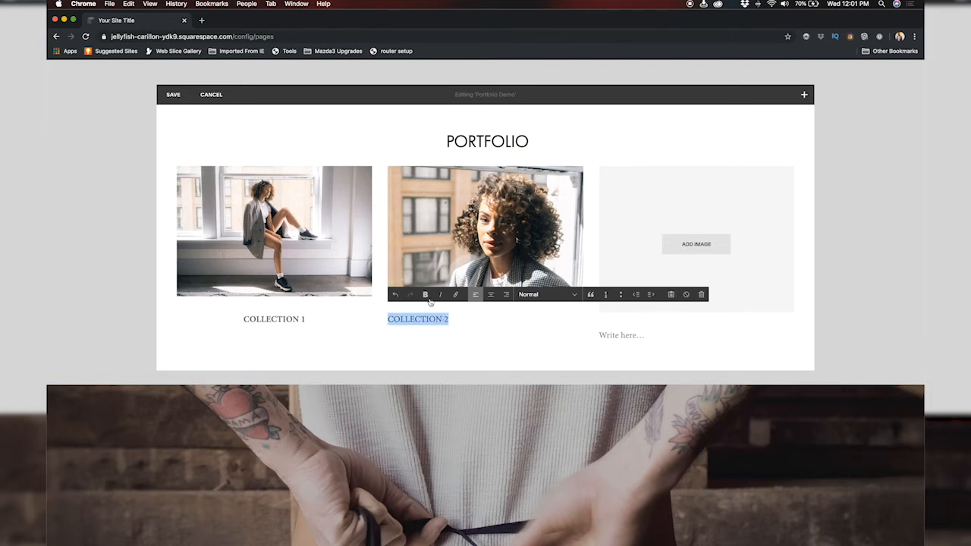
left_click(490, 294)
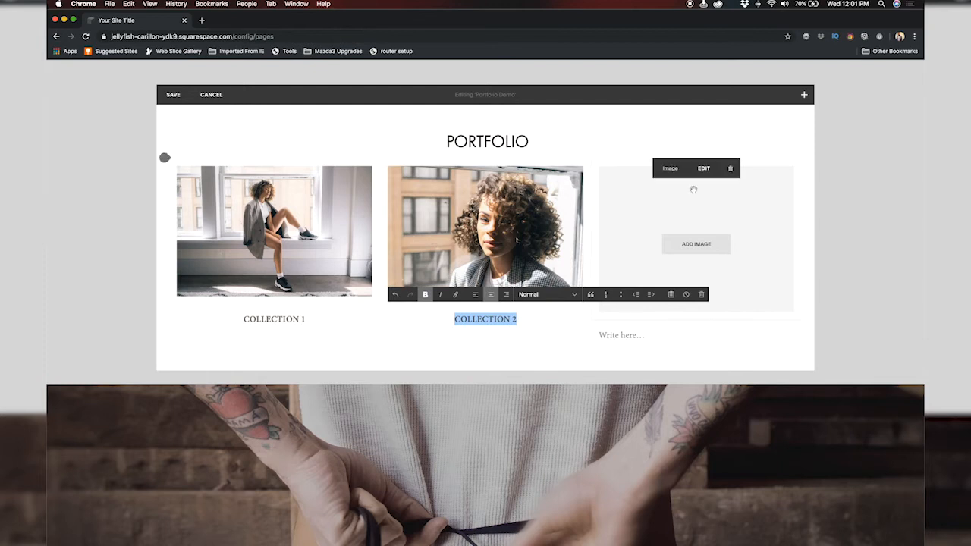
left_click(808, 293)
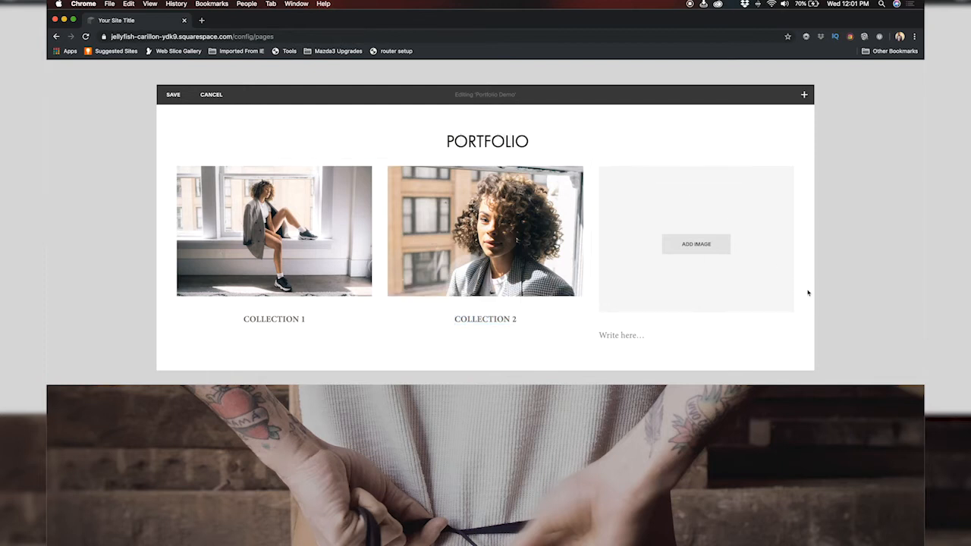
Start adding an image to the third image block and preview several candidate photos in the fuji folder.
left_click(696, 244)
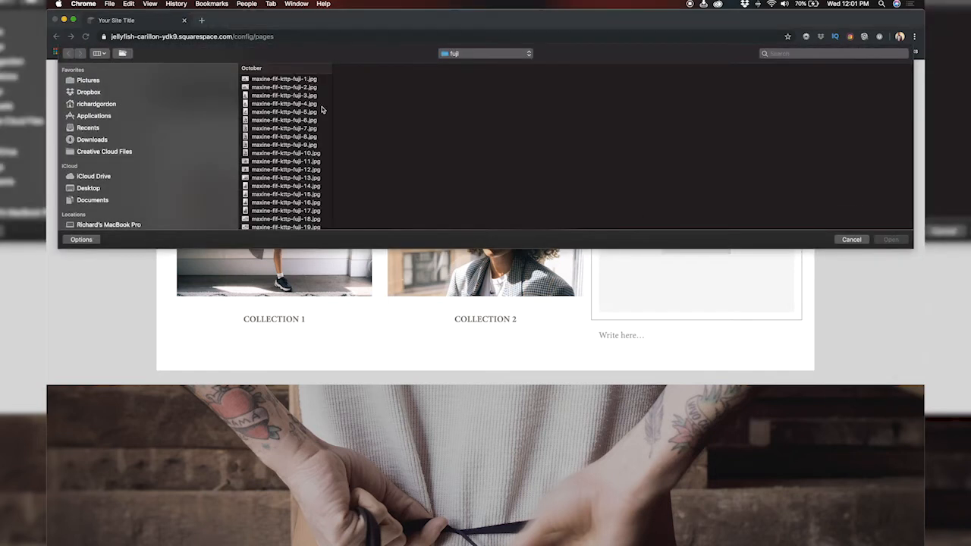
left_click(297, 210)
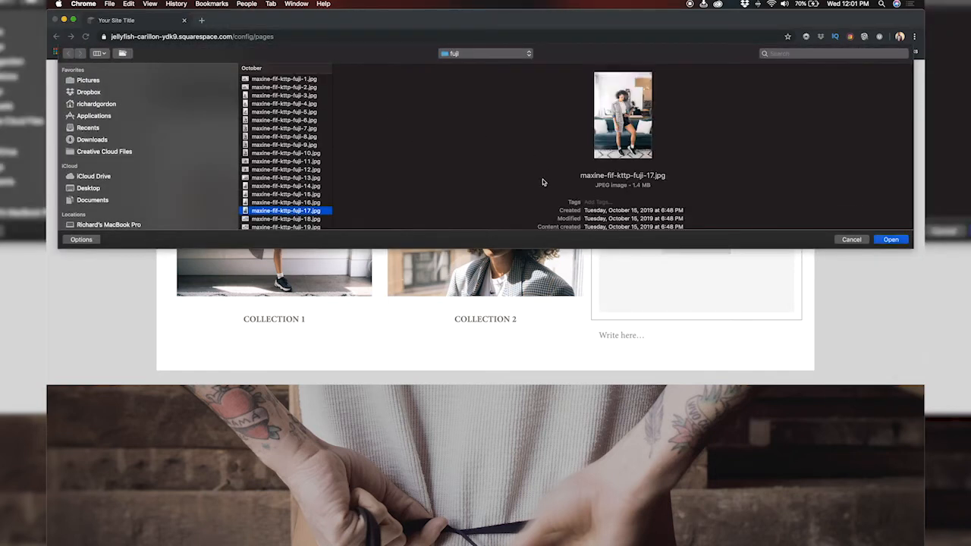
scroll(288, 152, "down", 5)
left_click(285, 169)
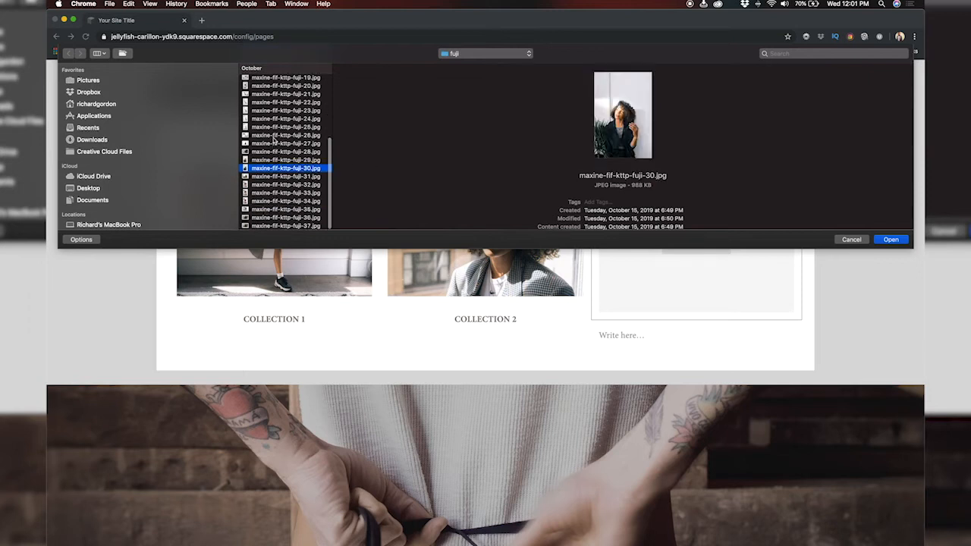
left_click(278, 143)
left_click(279, 125)
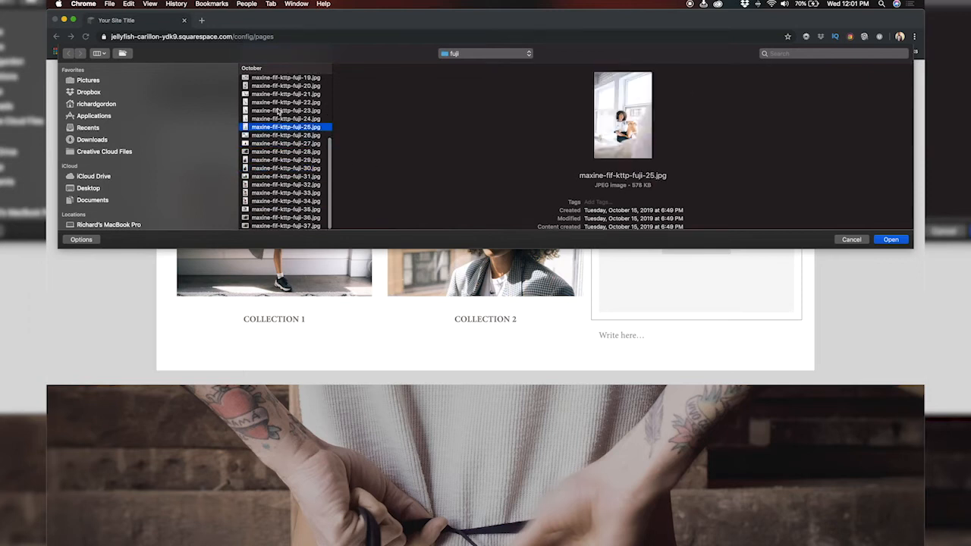
scroll(279, 111, "up", 4)
left_click(279, 112)
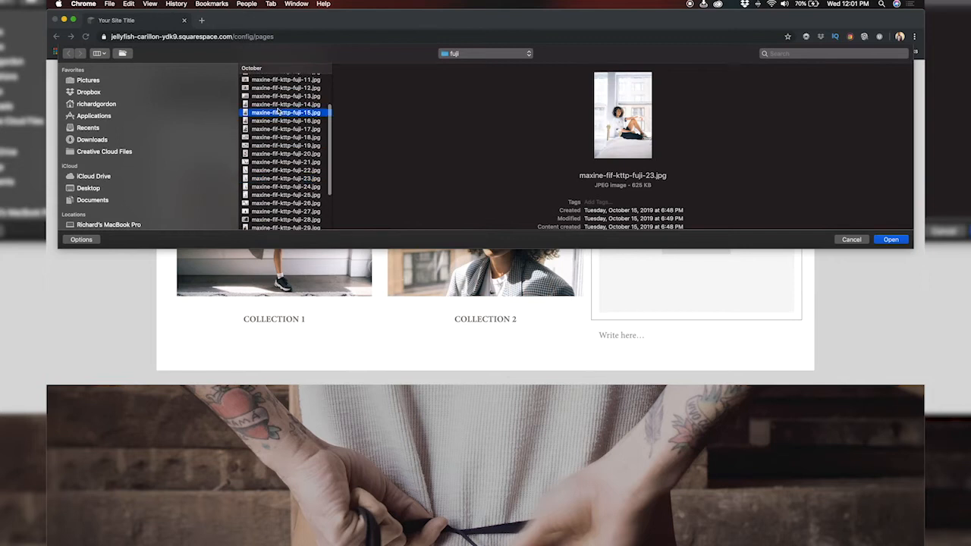
scroll(277, 129, "up", 2)
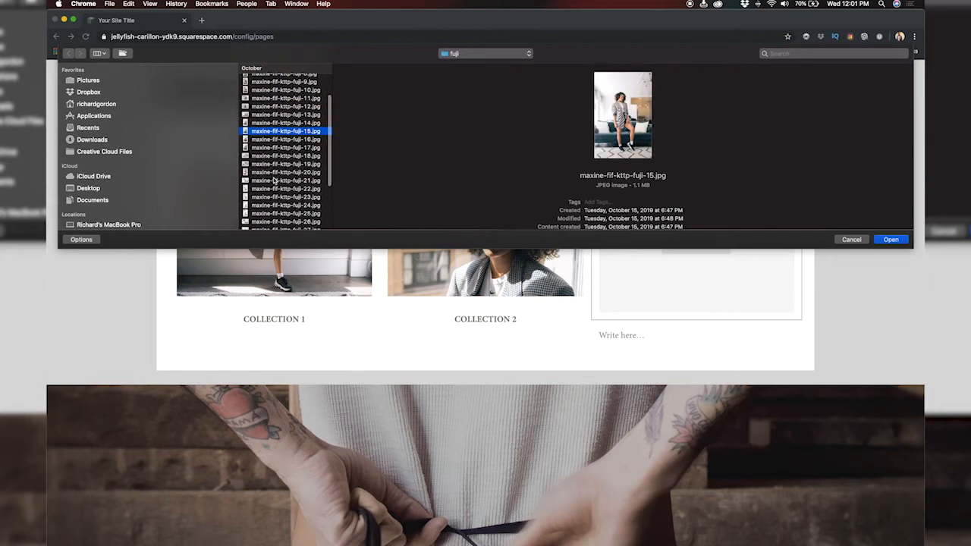
left_click(274, 179)
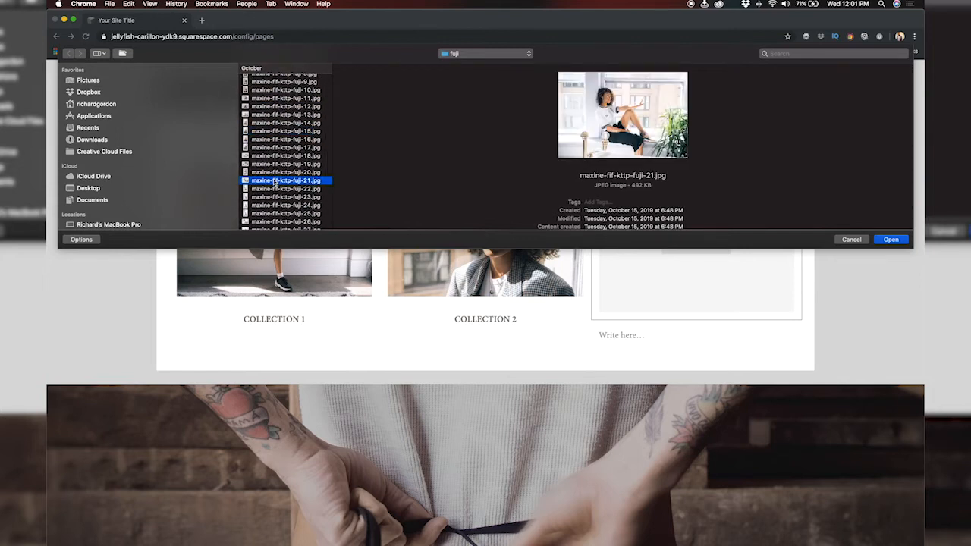
left_click(276, 188)
scroll(277, 142, "up", 5)
Navigate from the fuji folder up to Exports and open the sony folder to find the third image.
left_click(482, 53)
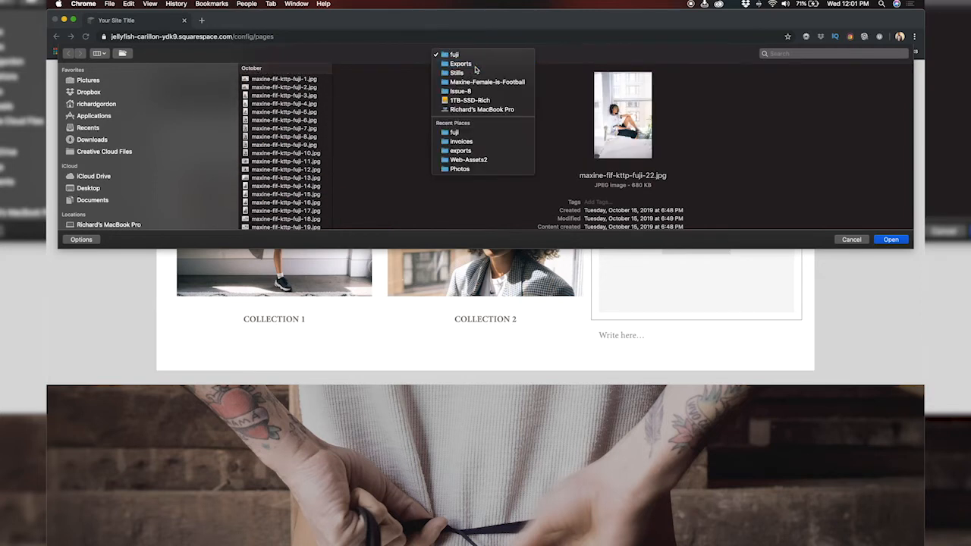
left_click(475, 66)
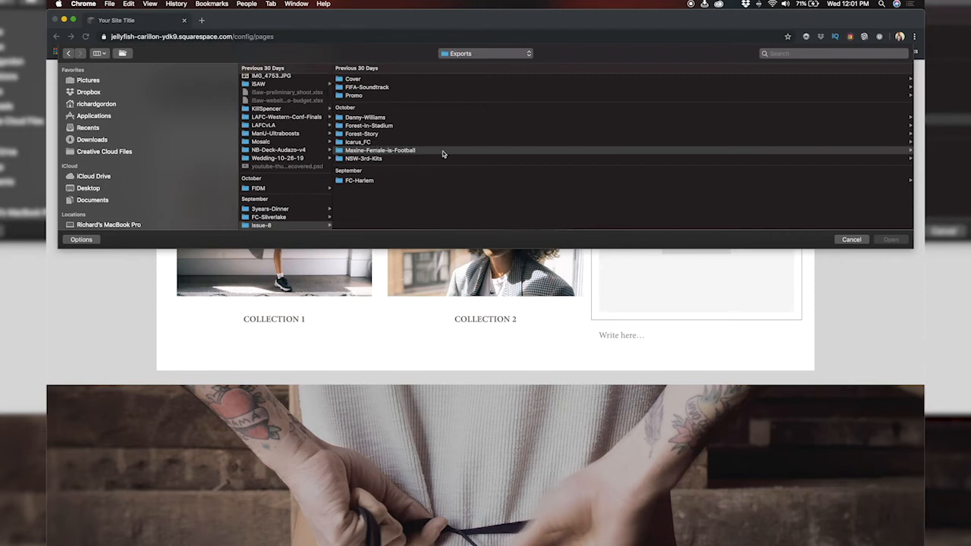
scroll(444, 154, "right", 3)
scroll(825, 133, "right", 1)
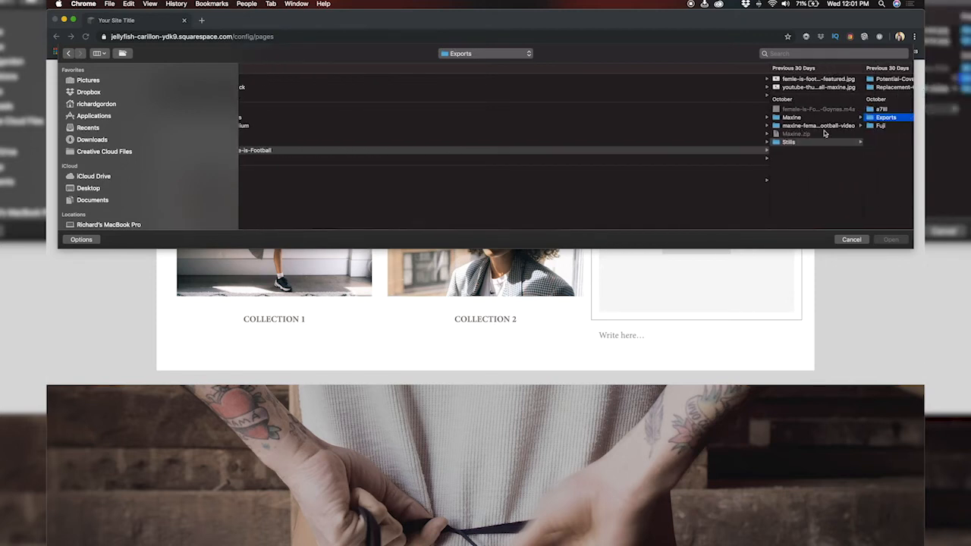
scroll(891, 118, "right", 1)
scroll(857, 119, "right", 2)
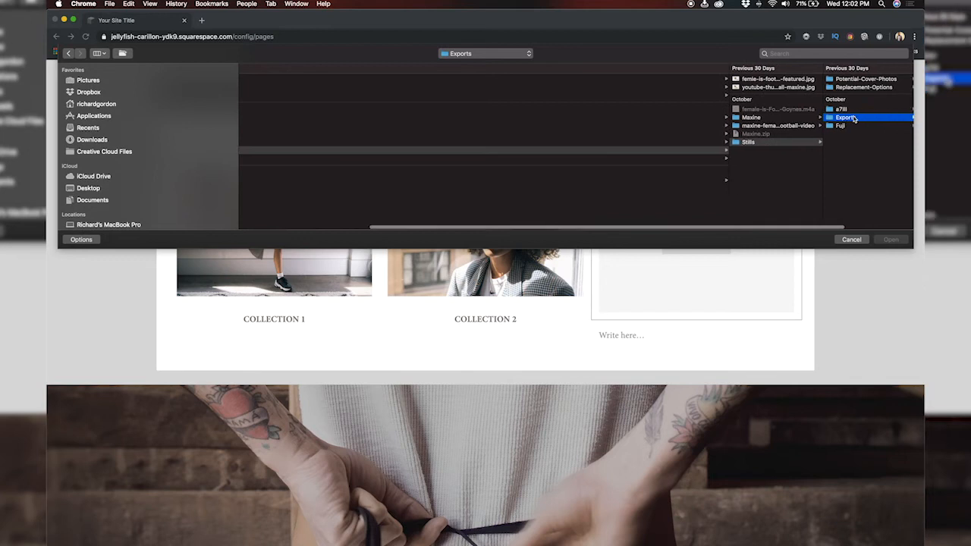
scroll(854, 119, "right", 2)
left_click(838, 128)
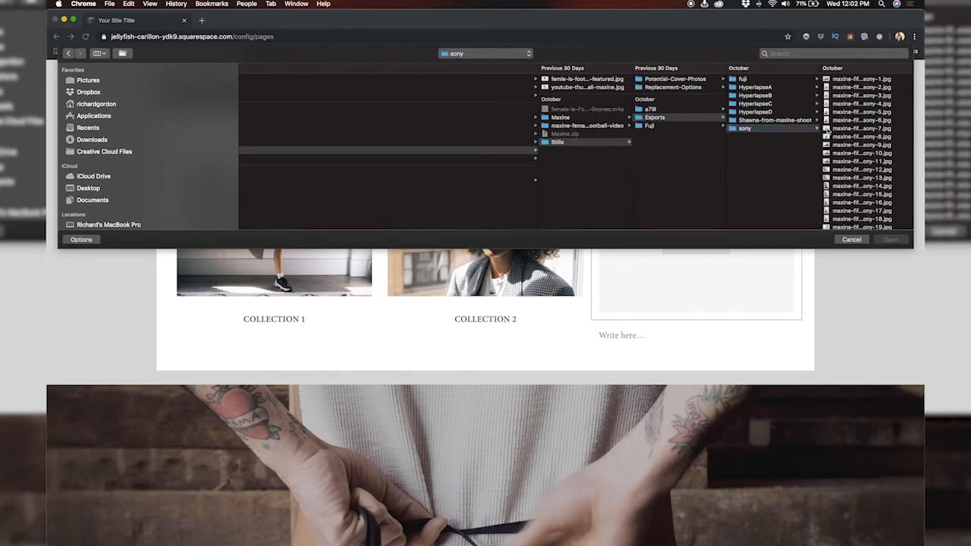
Preview several candidate photos in the sony folder and insert maxine-fif-kttp-sony-25.jpg into the third image block.
left_click(850, 80)
scroll(730, 202, "down", 5)
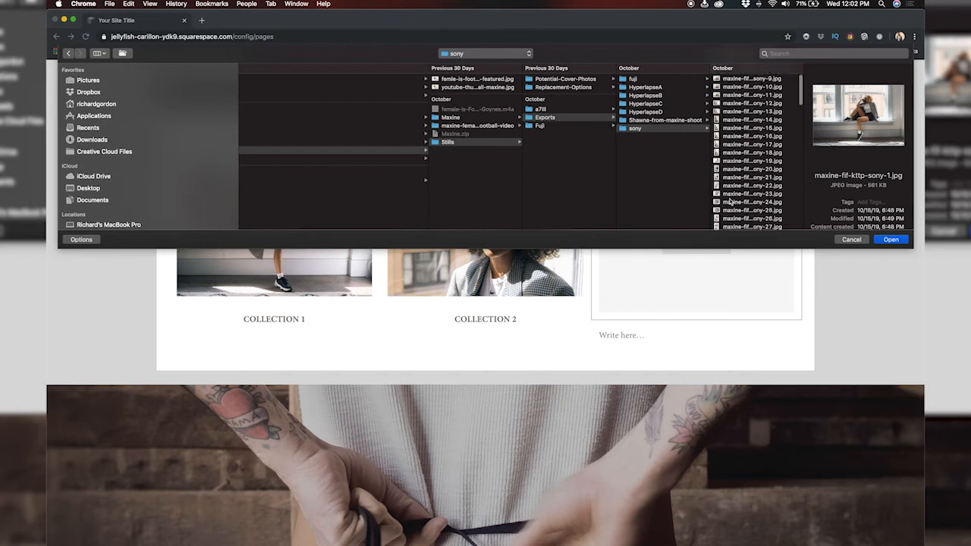
left_click(727, 142)
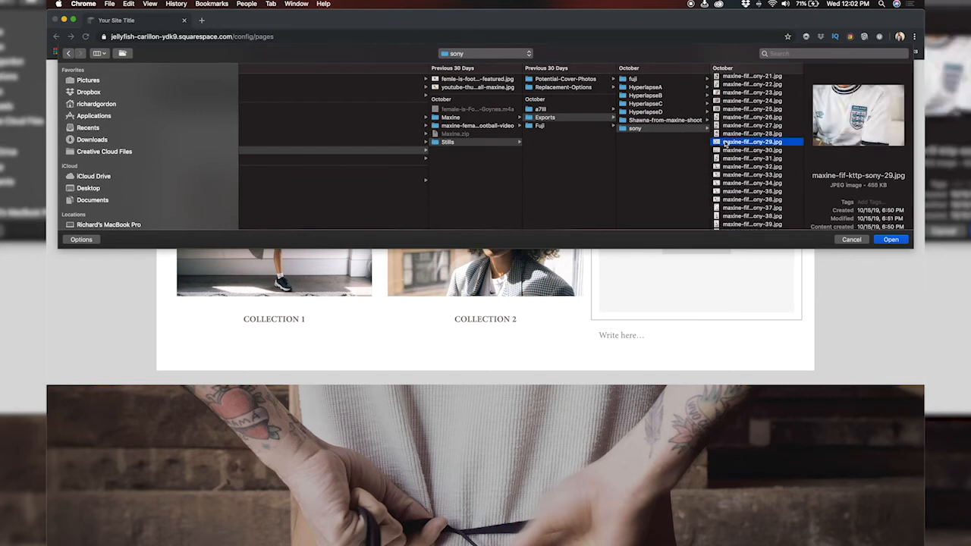
key("Down")
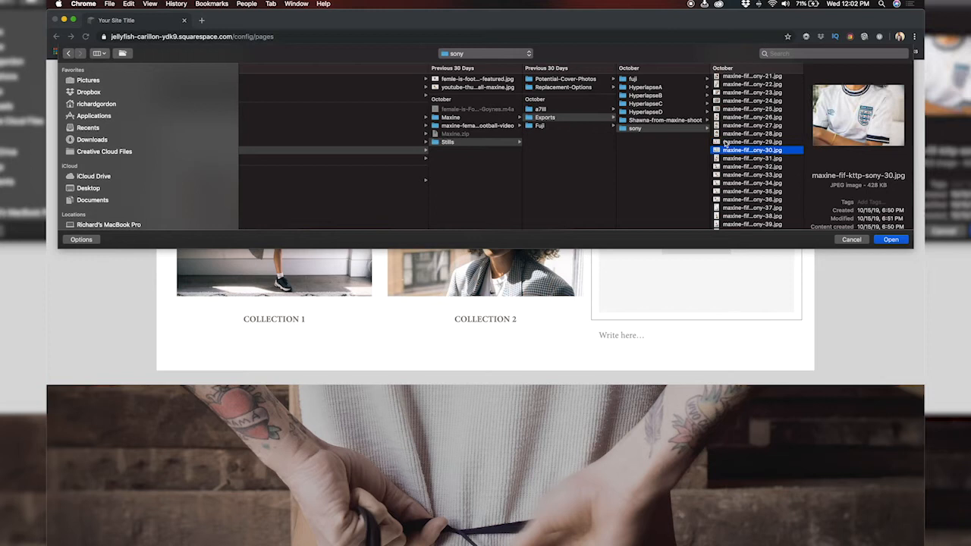
key("Down")
scroll(738, 154, "up", 2)
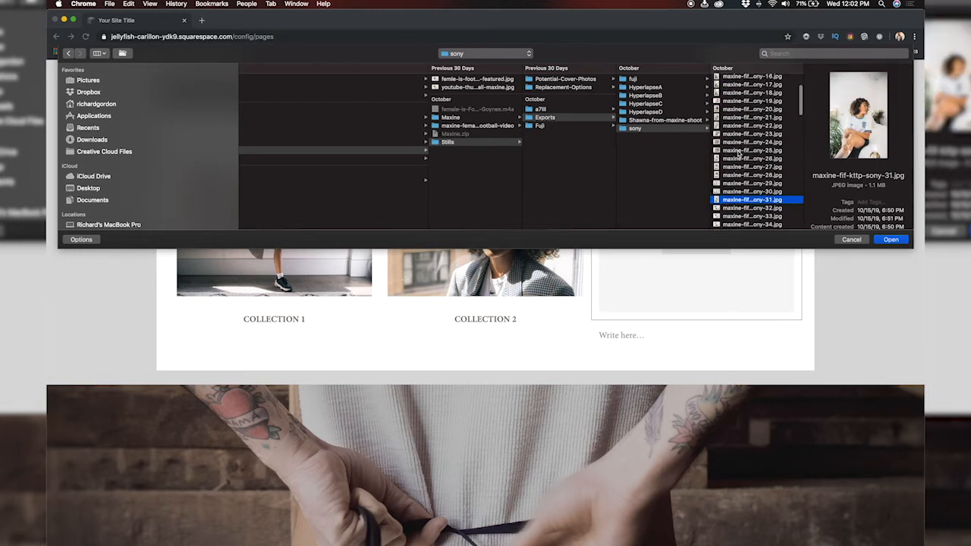
left_click(726, 125)
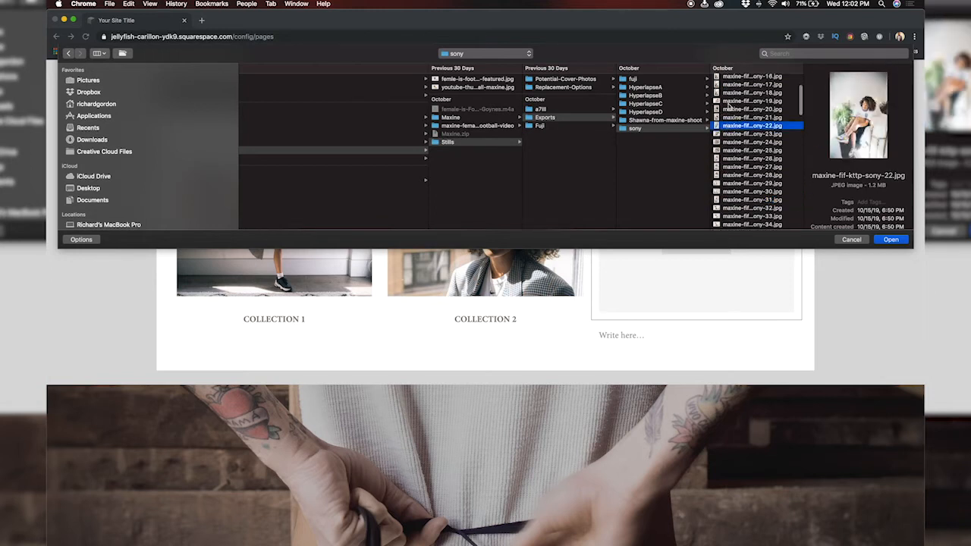
left_click(726, 150)
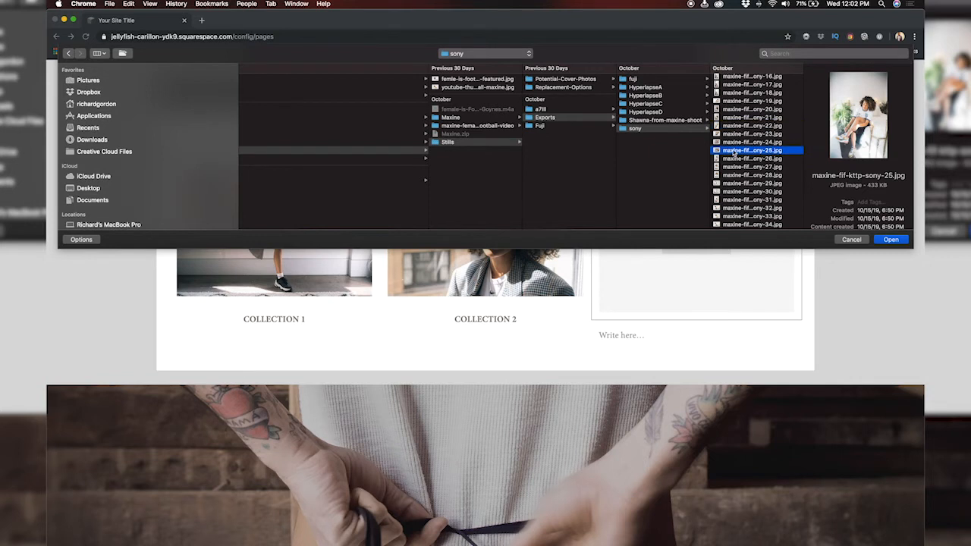
left_click(897, 245)
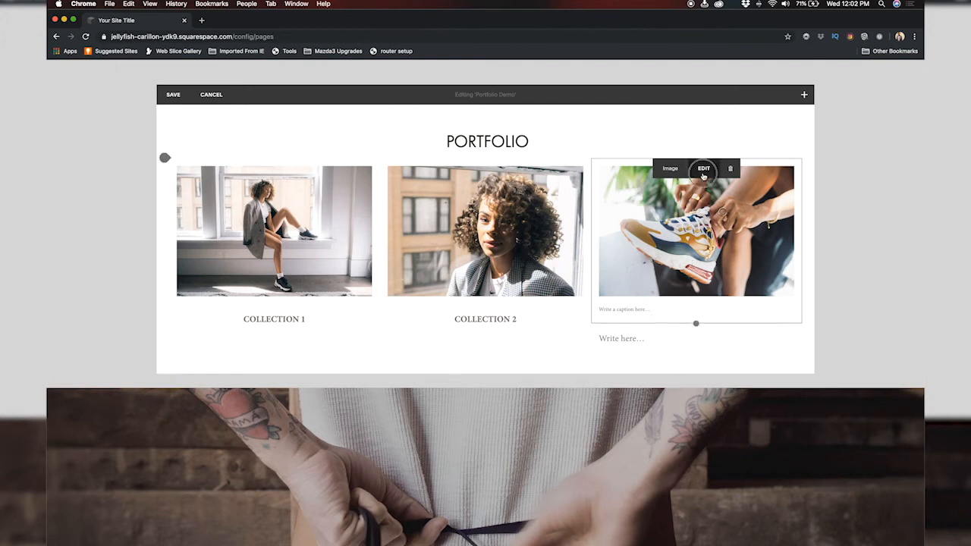
Set the third image's caption to Do Not Display Caption and apply the design change.
left_click(703, 167)
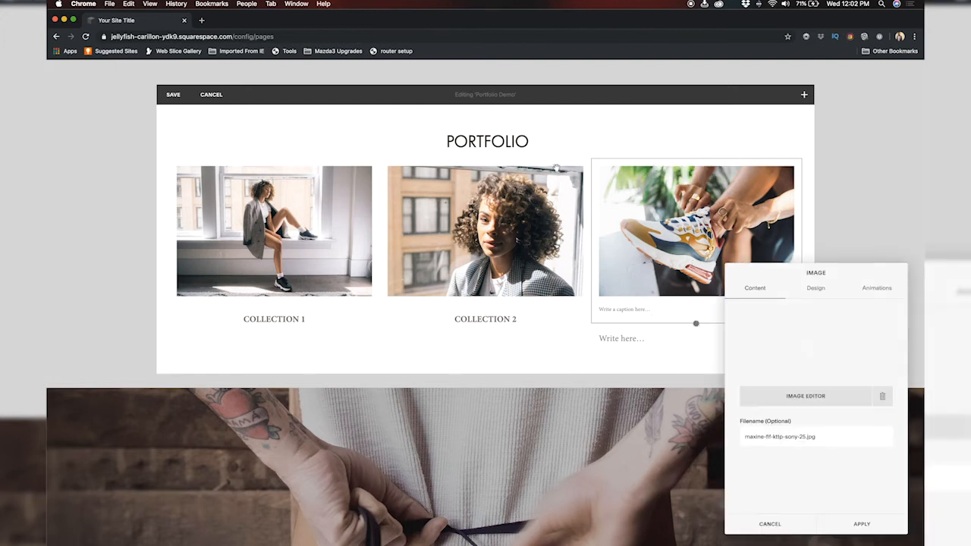
left_click(816, 288)
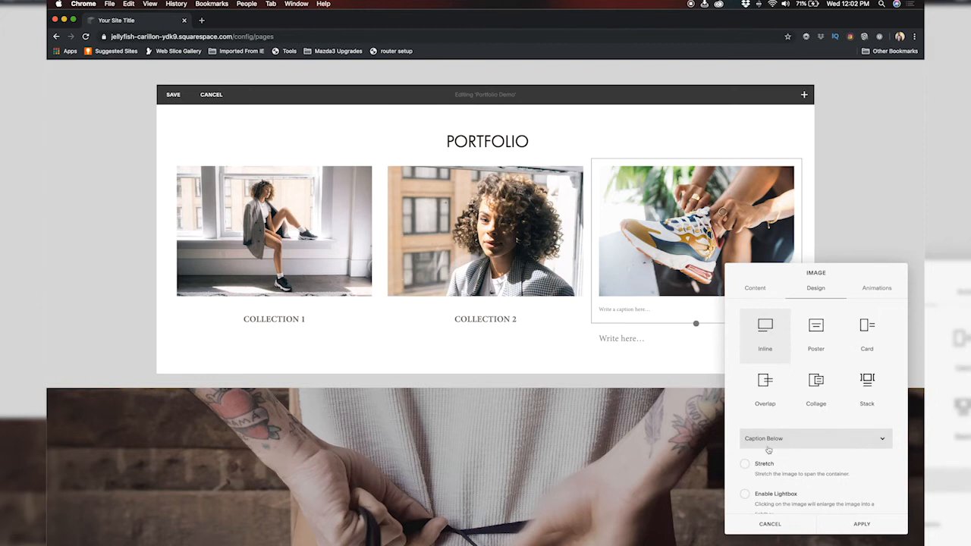
left_click(768, 439)
left_click(768, 431)
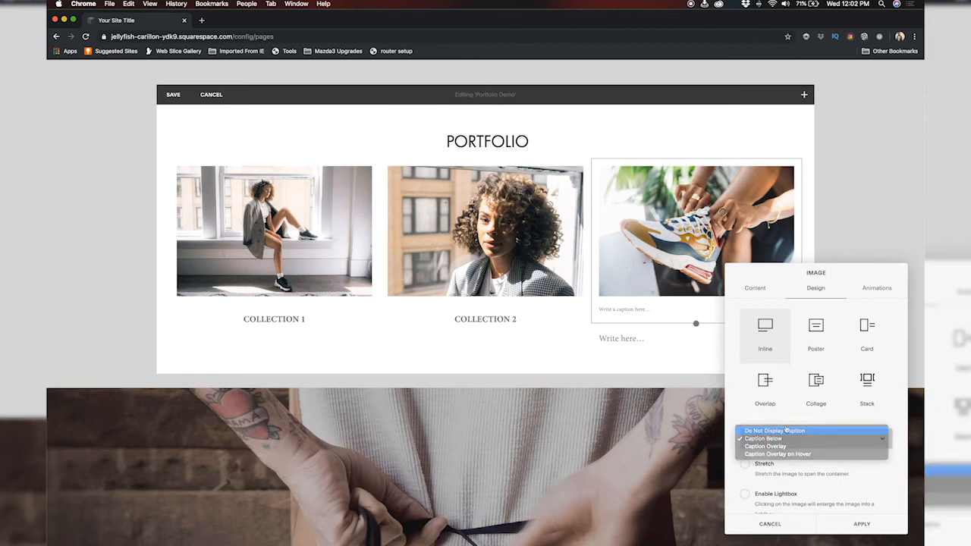
left_click(864, 524)
Enter COLLECTION 3 beneath the third image, make it bold and centered, and save the Portfolio Demo section.
left_click(655, 321)
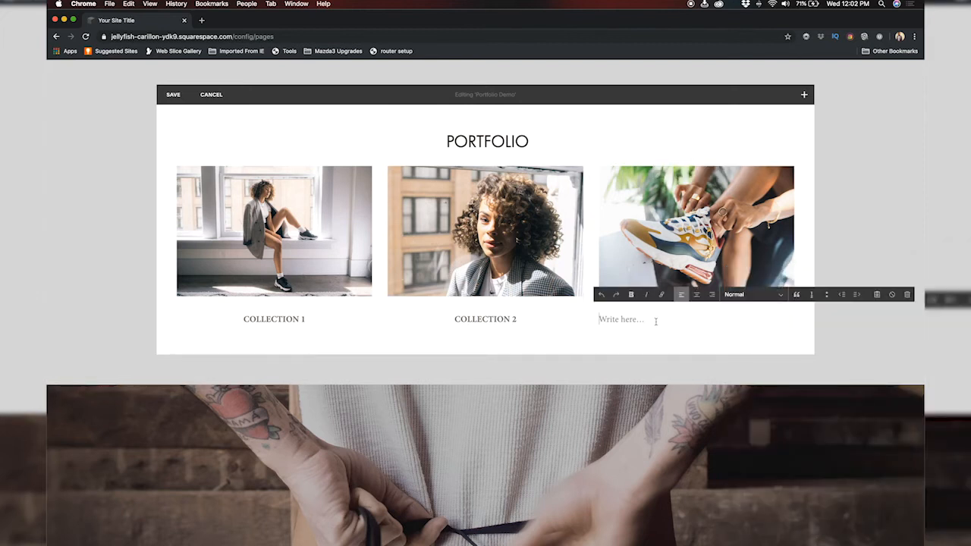
type("COLLECTION 3")
triple_click(630, 317)
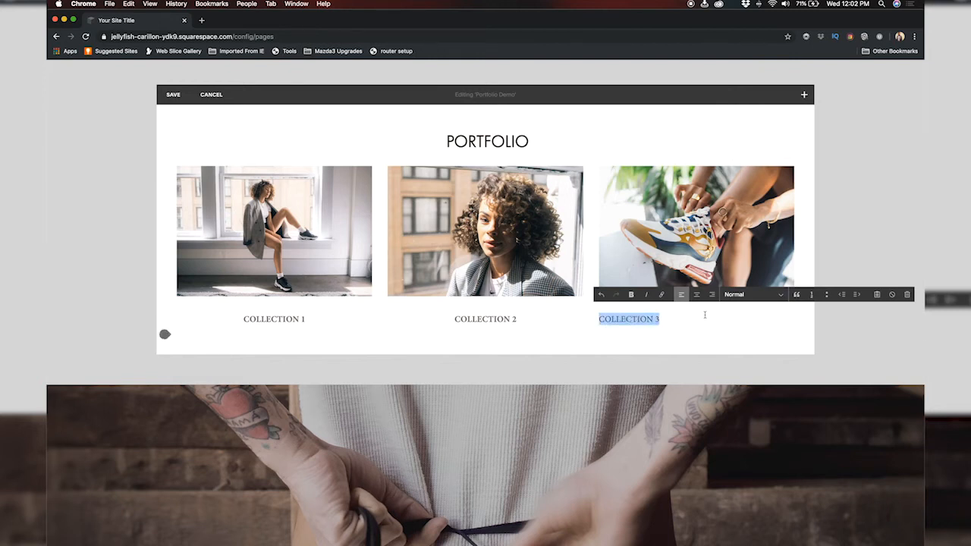
left_click(631, 294)
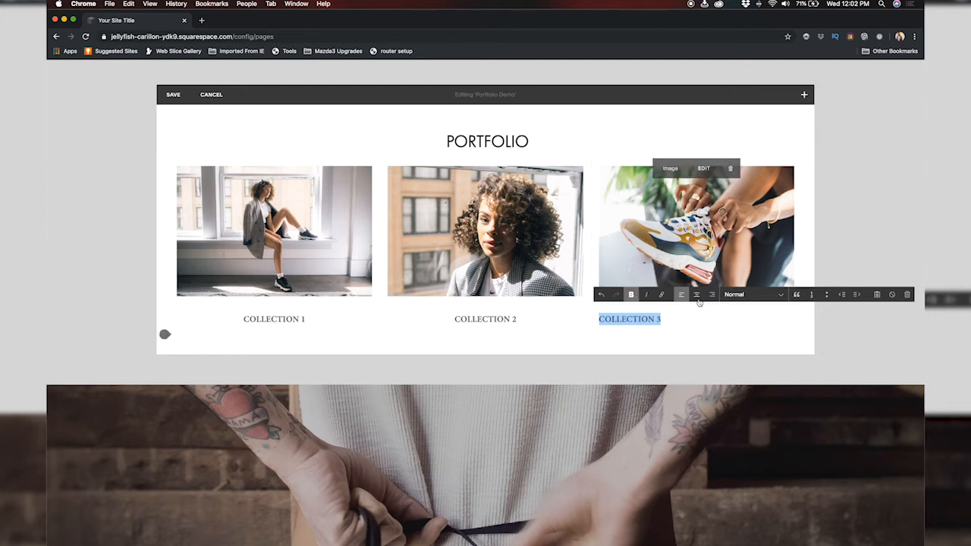
left_click(696, 294)
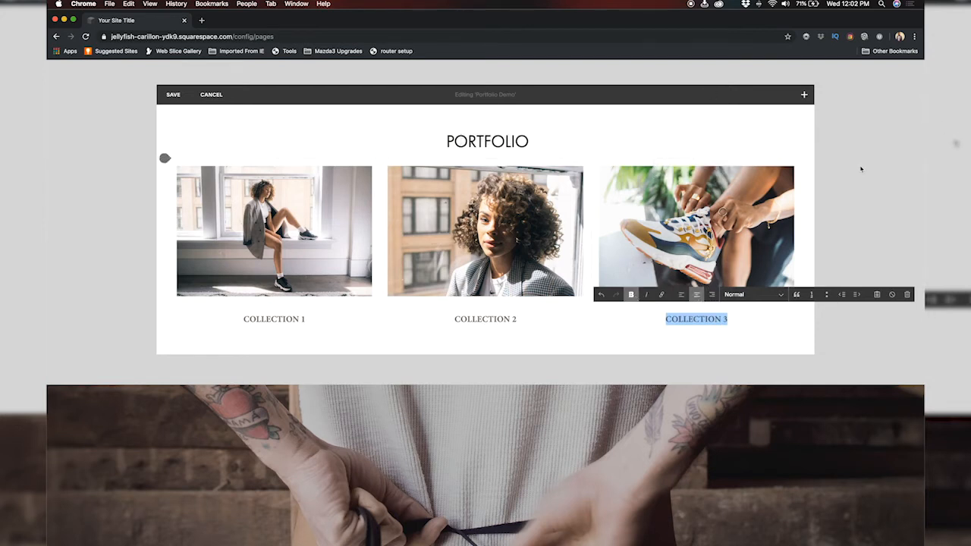
left_click(860, 166)
mouse_move(242, 163)
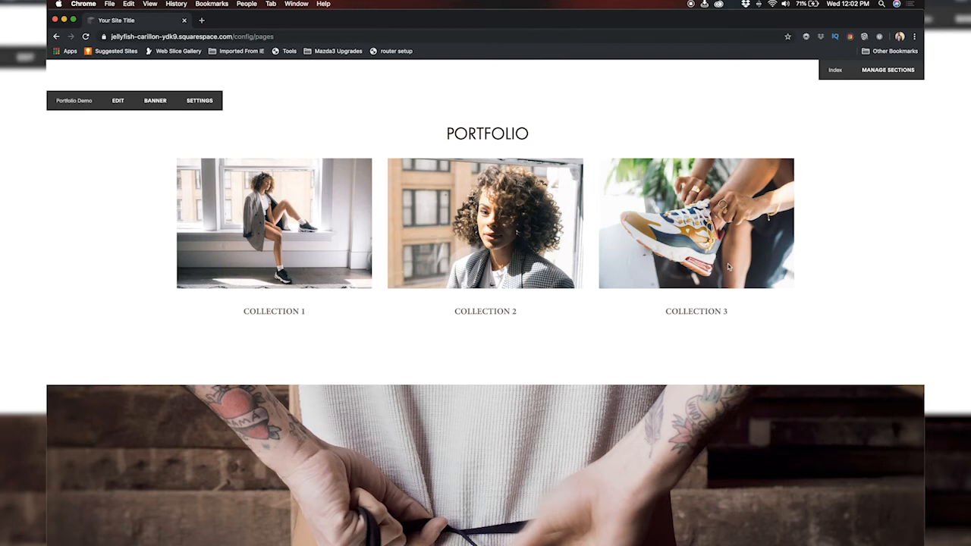
Return to the start of the Home page and bring back the site's page list at the Not Linked pages.
scroll(190, 190, "up", 3)
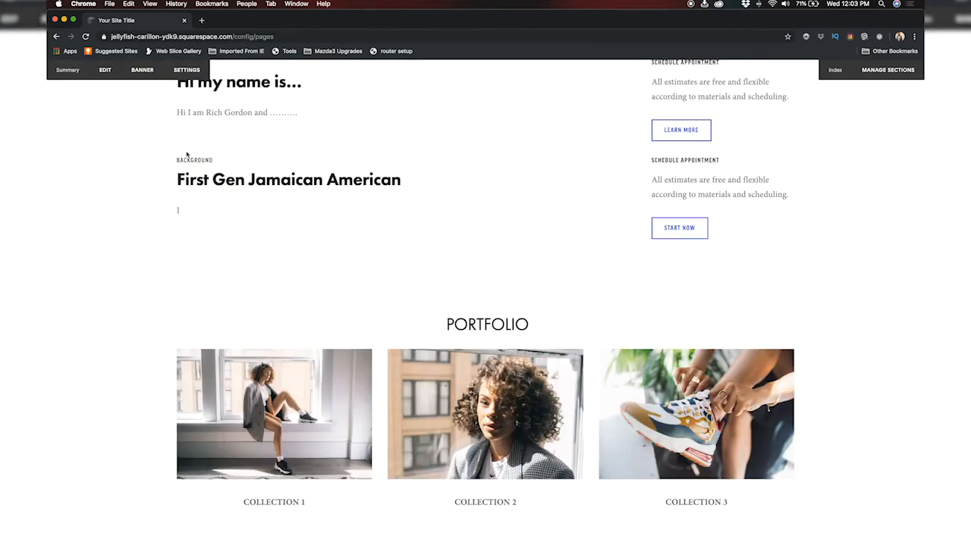
scroll(234, 280, "up", 6)
scroll(234, 280, "up", 2)
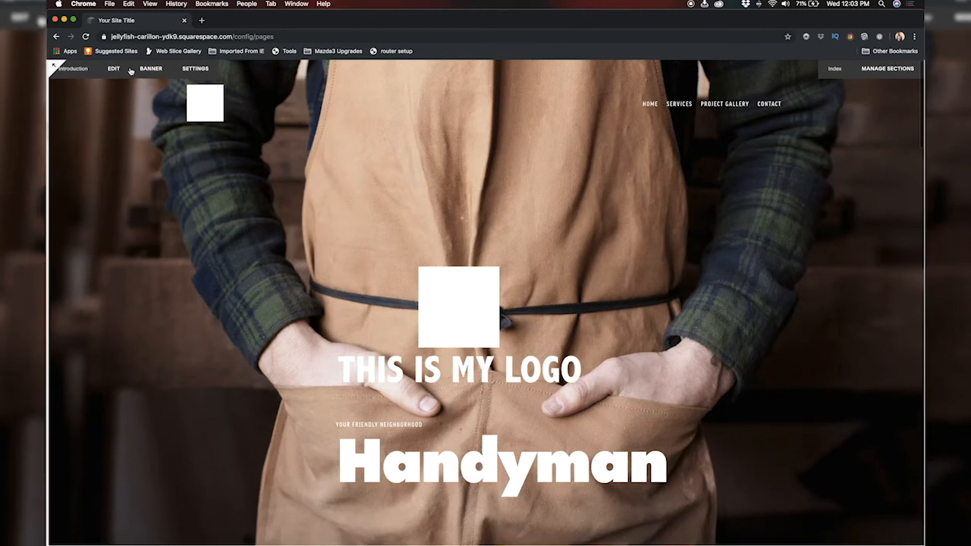
left_click(52, 66)
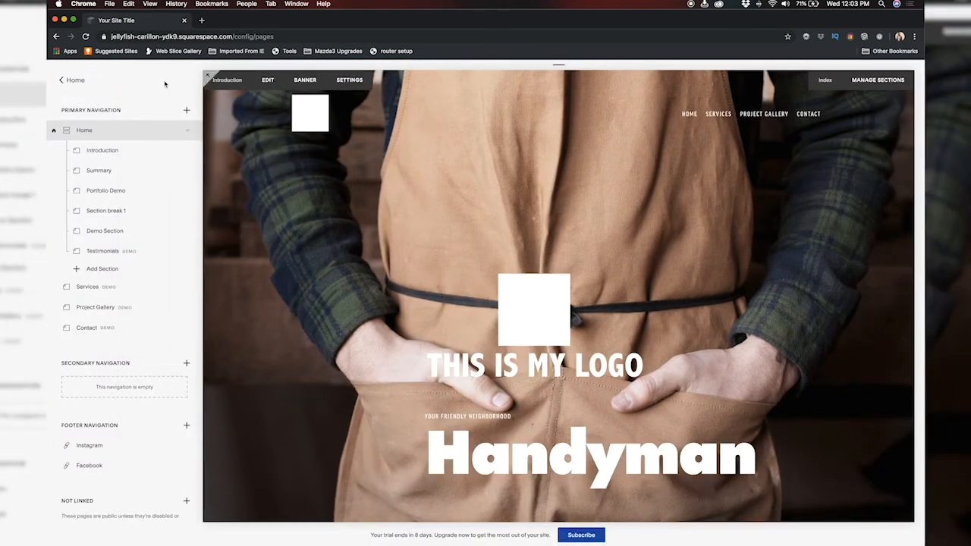
scroll(164, 426, "down", 3)
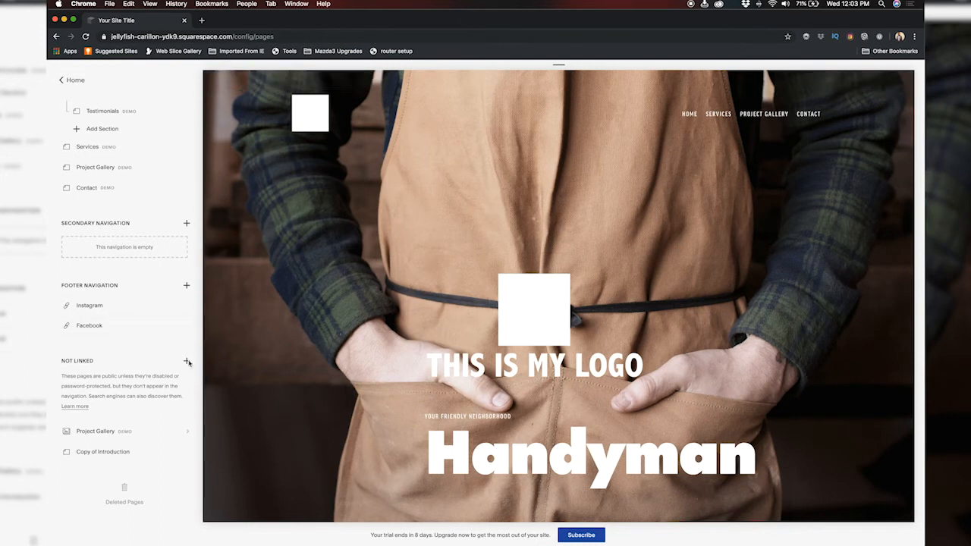
left_click(186, 361)
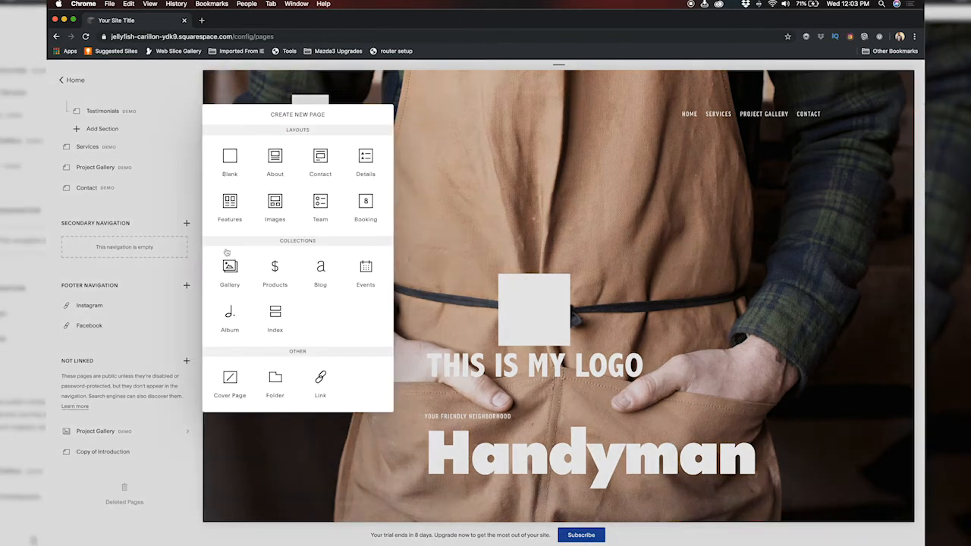
key("Escape")
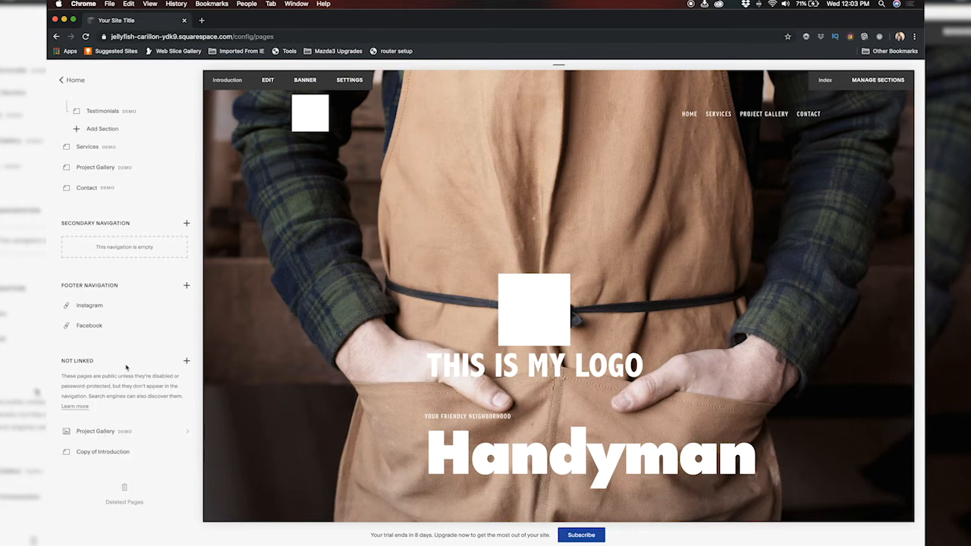
scroll(127, 367, "up", 5)
scroll(127, 367, "down", 5)
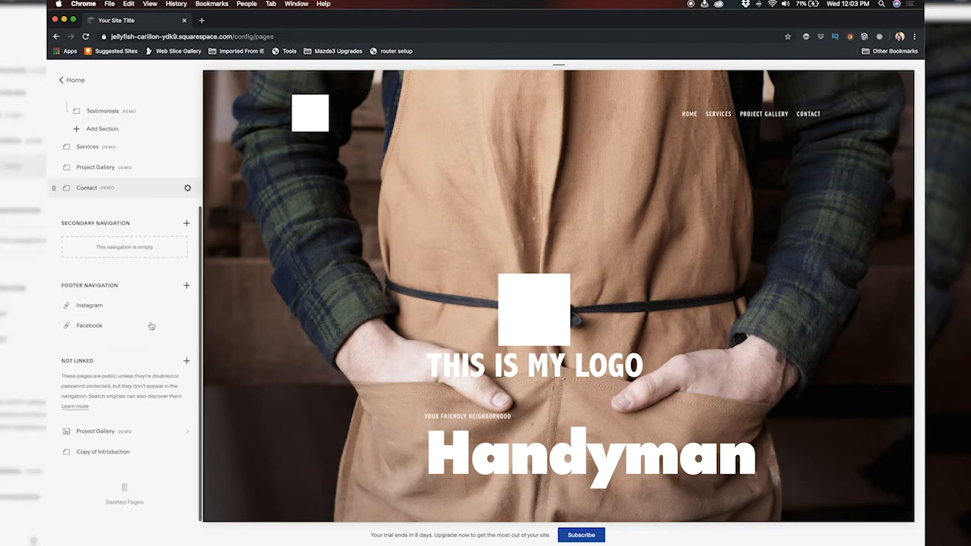
Create a new page under Not Linked and reload the site editor.
left_click(186, 362)
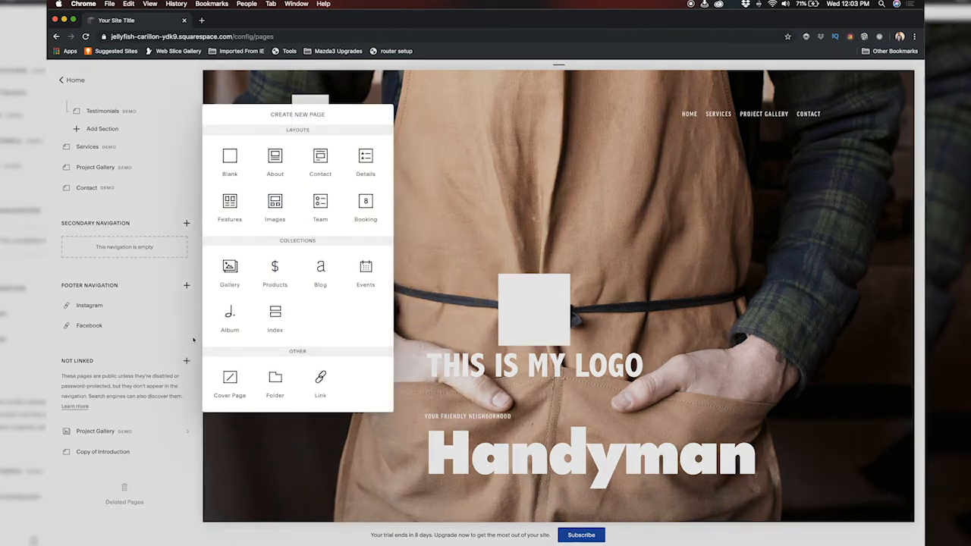
key("Escape")
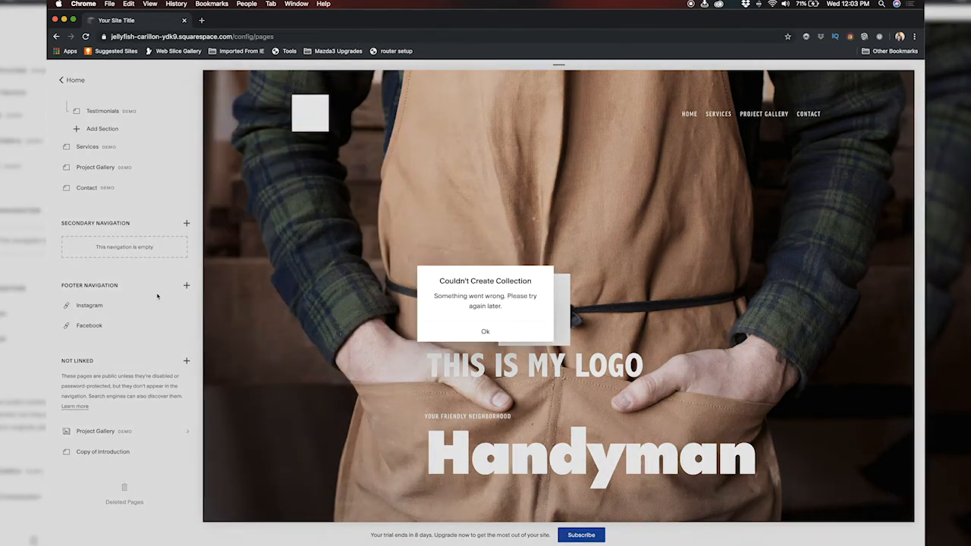
left_click(512, 333)
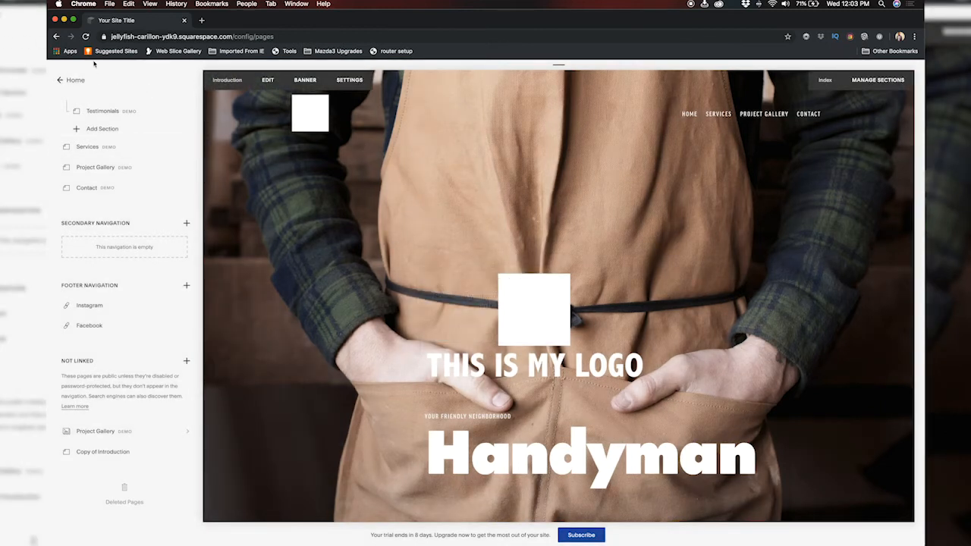
left_click(86, 37)
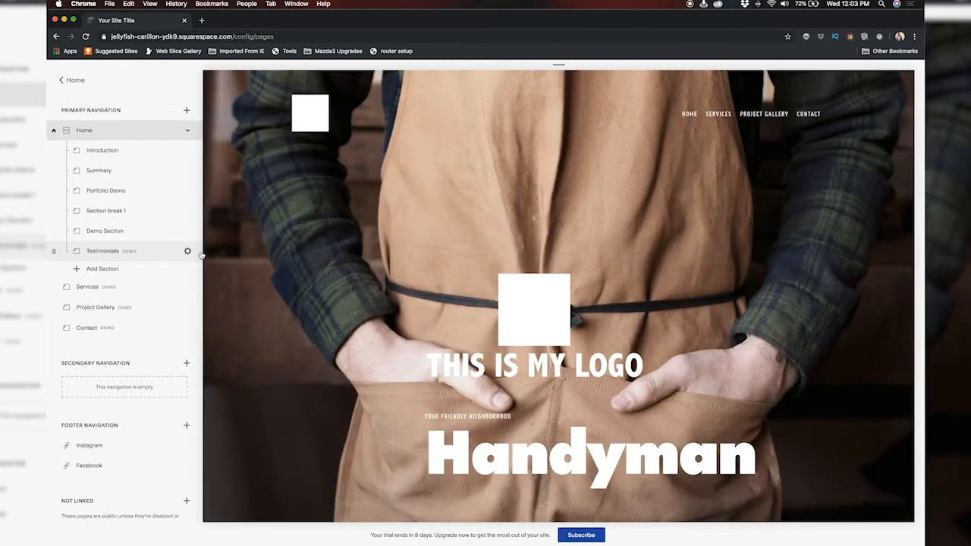
Open the page settings of New Page under Not Linked and set its page title to Collection 1.
scroll(171, 470, "down", 5)
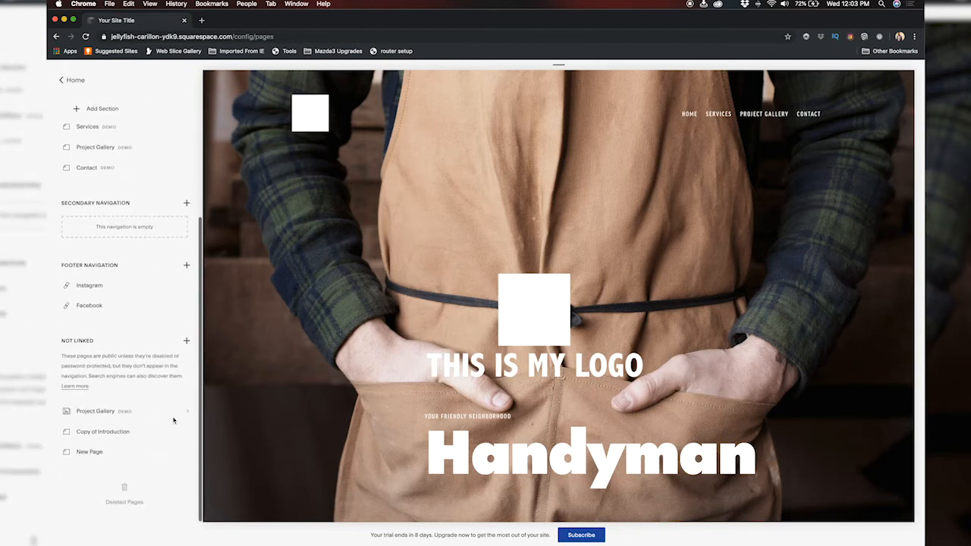
left_click(98, 453)
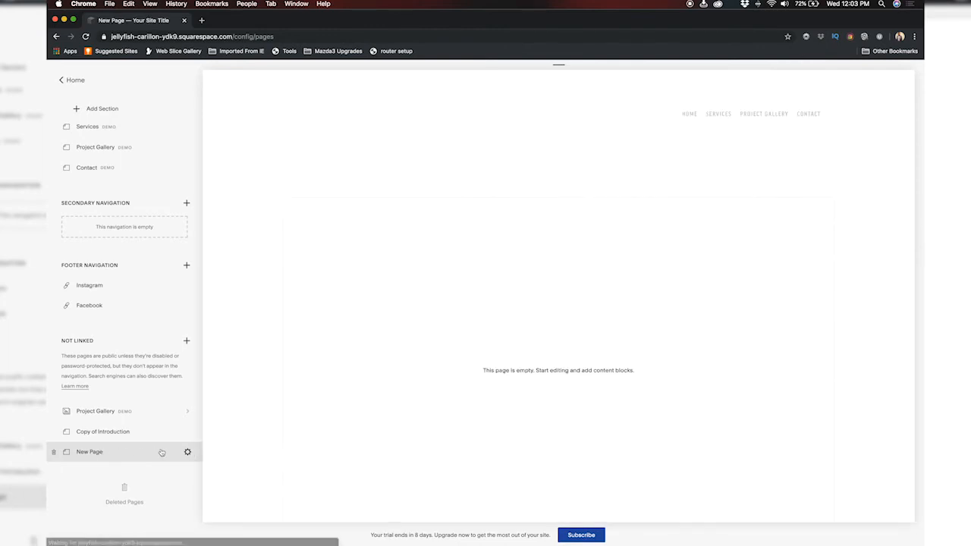
left_click(188, 453)
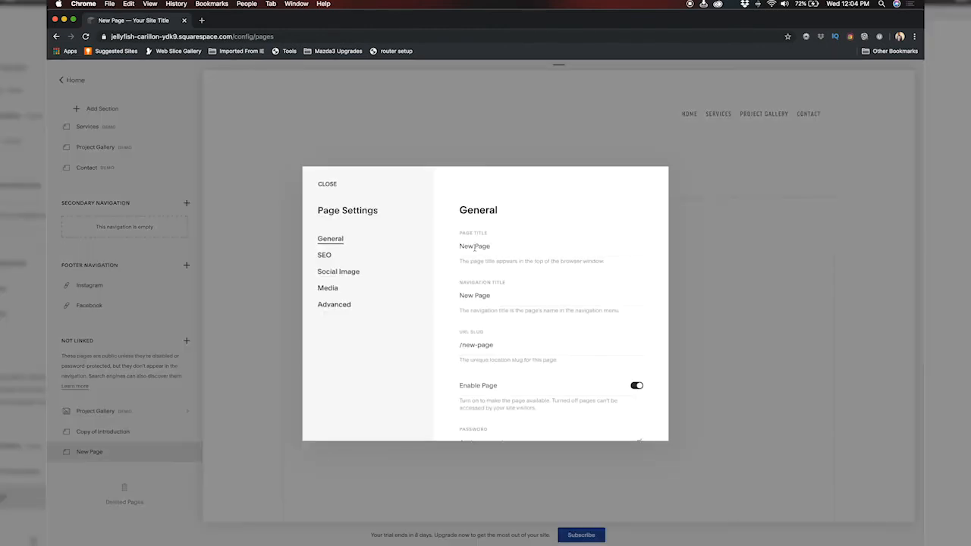
triple_click(474, 247)
type("Collection 1")
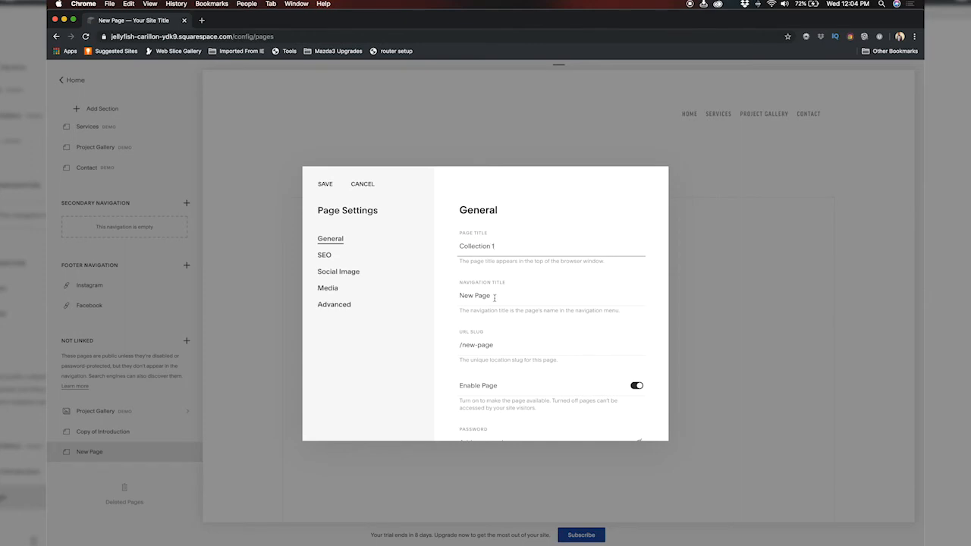
Set the page's navigation title to COLLECTION 1 and its URL slug to /collection-1, and save the page settings.
triple_click(494, 297)
type("COLLECTION 2")
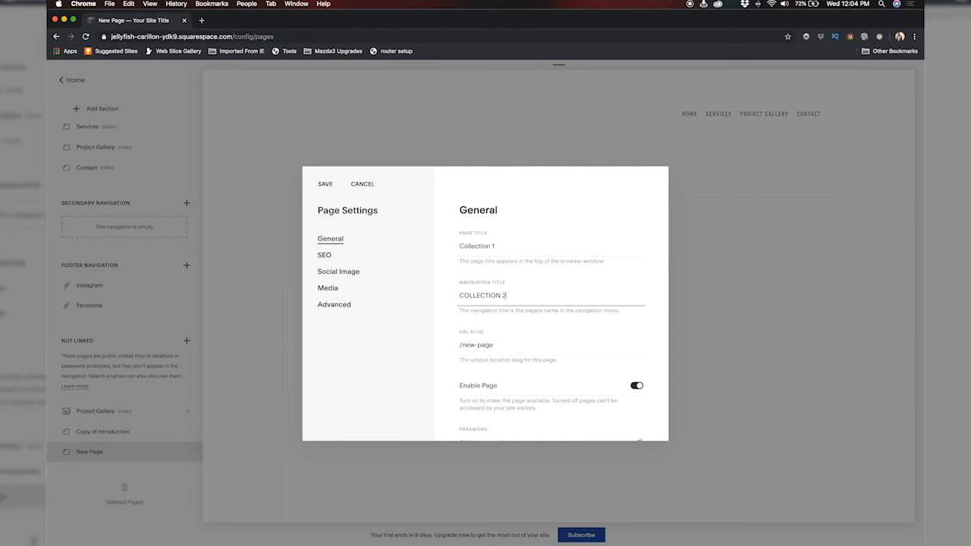
left_click(493, 349)
key("BackSpace")
key("BackSpace")
key("BackSpace")
key("BackSpace")
key("BackSpace")
type("collection-1")
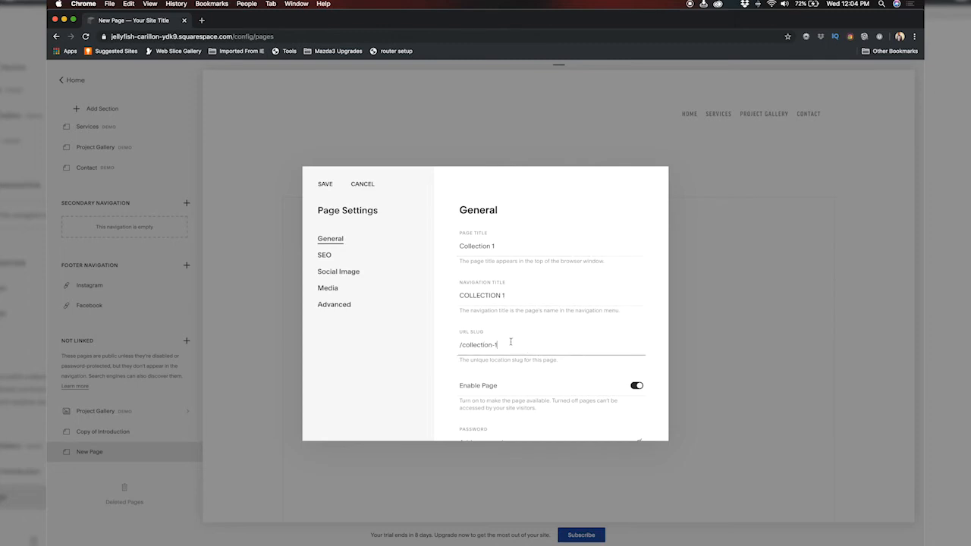
left_click_drag(501, 348, 462, 339)
left_click(500, 345)
left_click(495, 246)
left_click(510, 349)
left_click(325, 185)
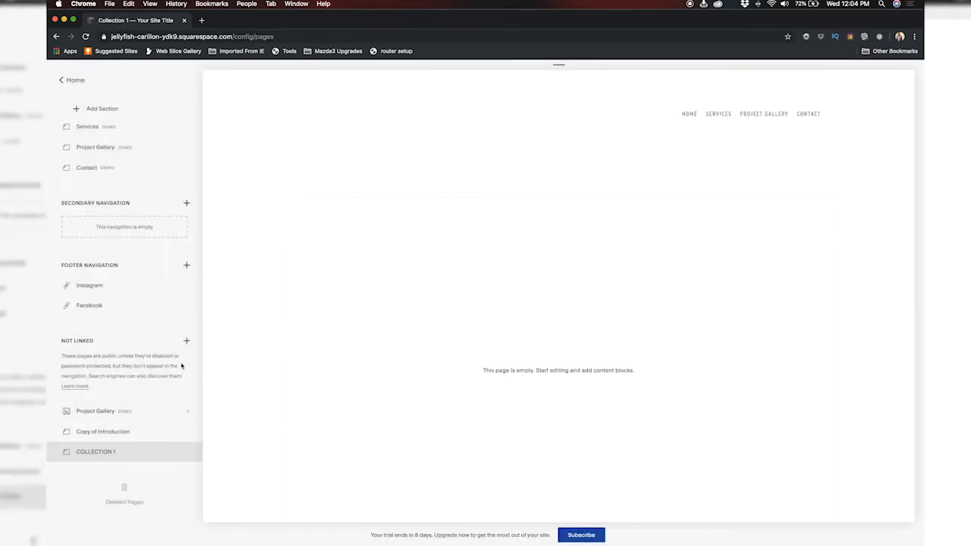
Create a blank page named COLLECTION 2 under Not Linked and open it.
left_click(186, 342)
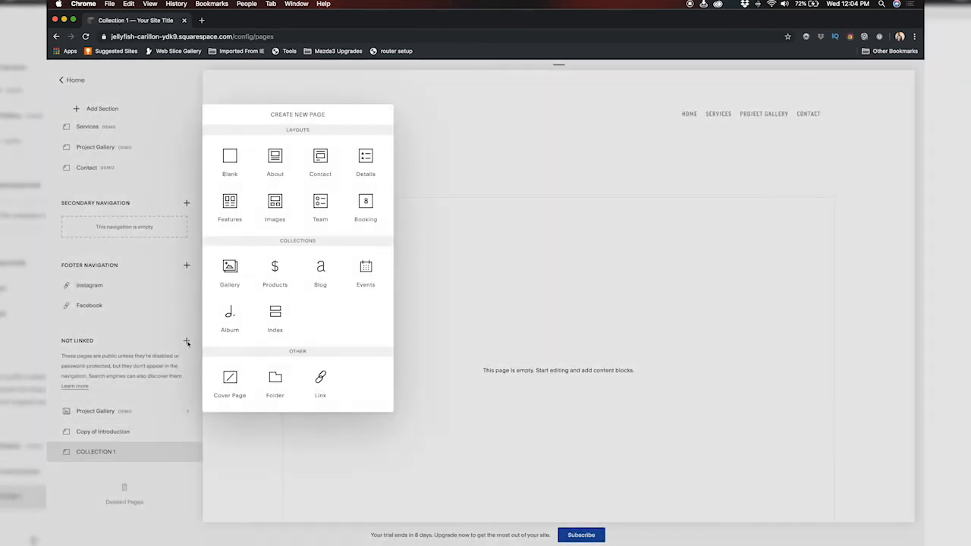
left_click(232, 157)
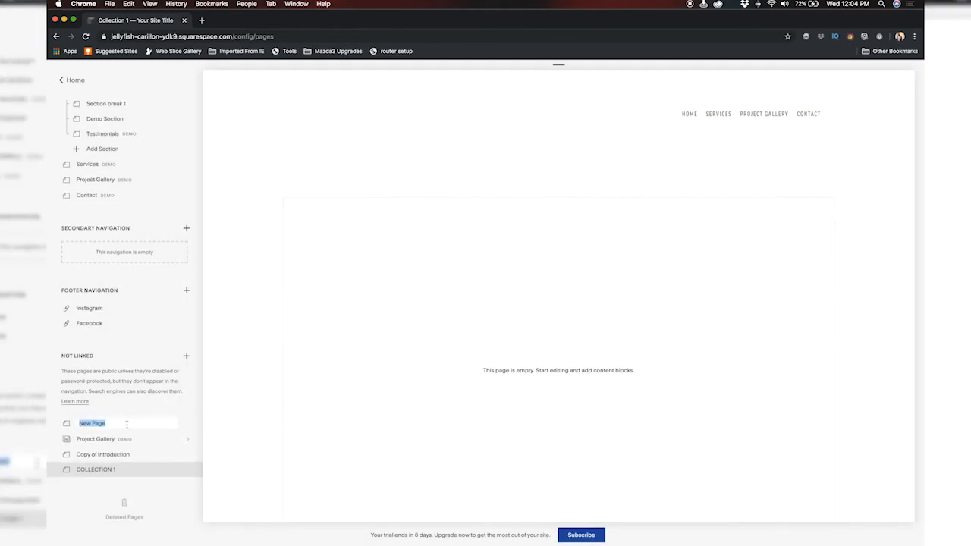
type("CoLLECTION 2")
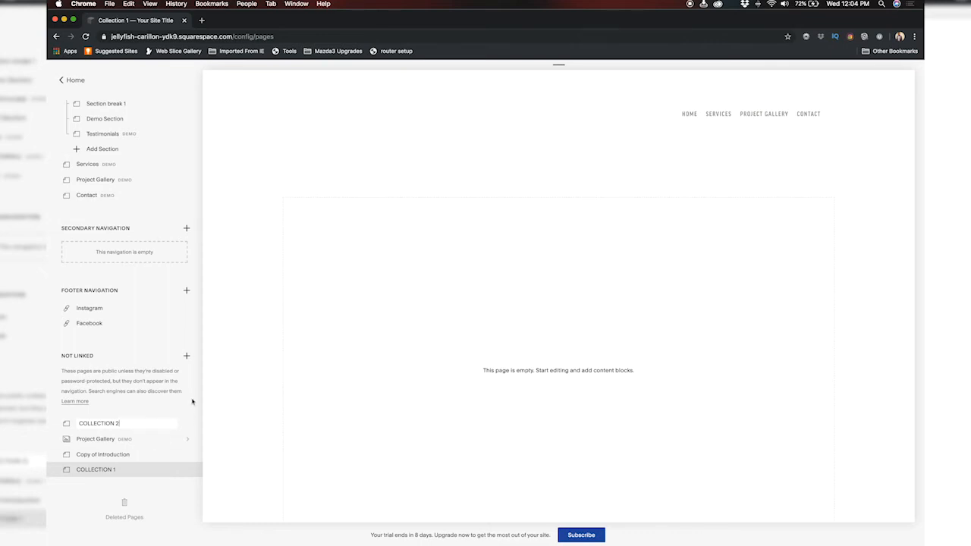
key("Return")
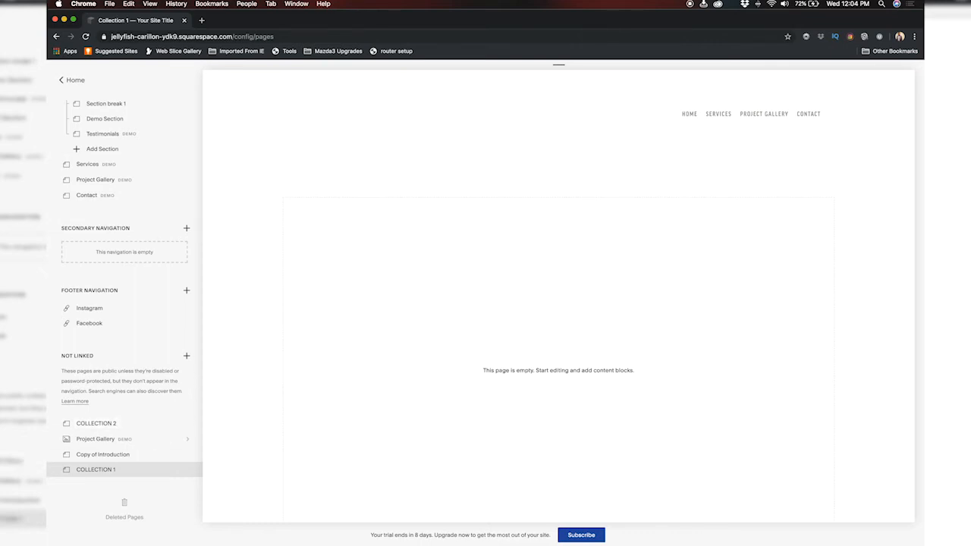
left_click(162, 420)
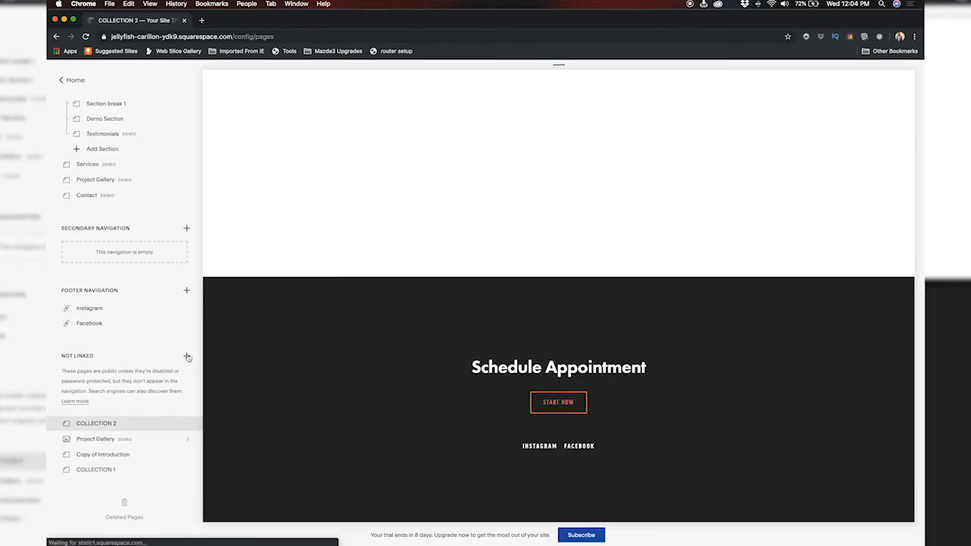
Add another blank page under Not Linked, name it COLLECTION 3, and open it.
left_click(186, 356)
left_click(234, 156)
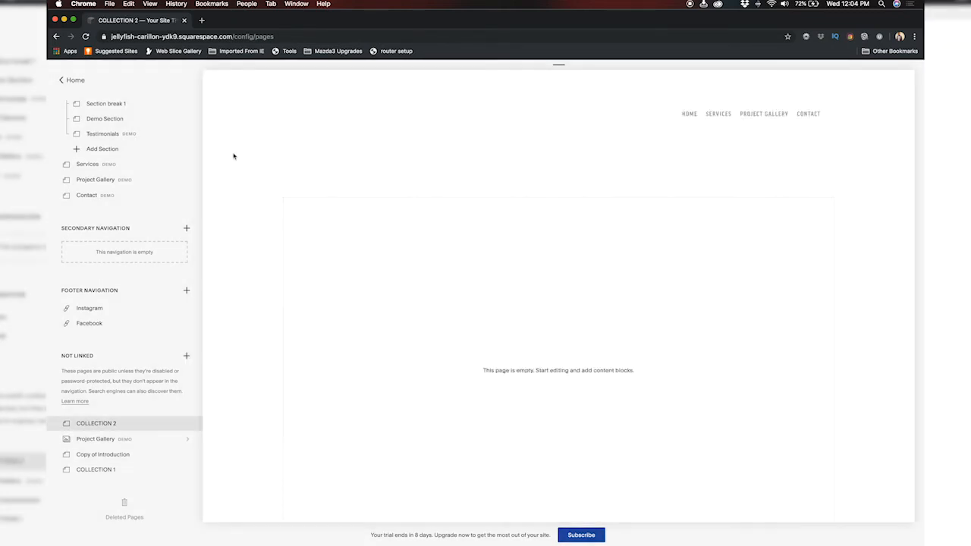
type("COLLECTION 3")
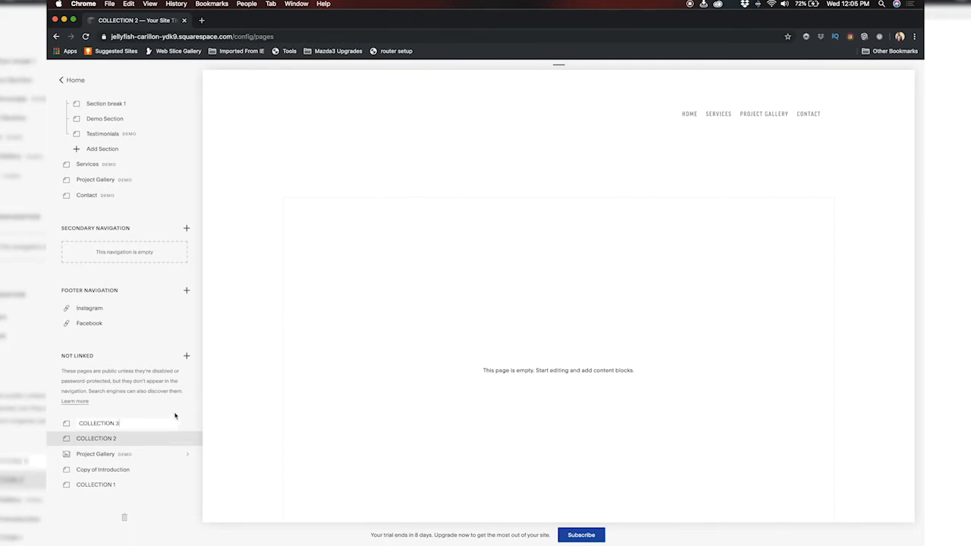
left_click(172, 419)
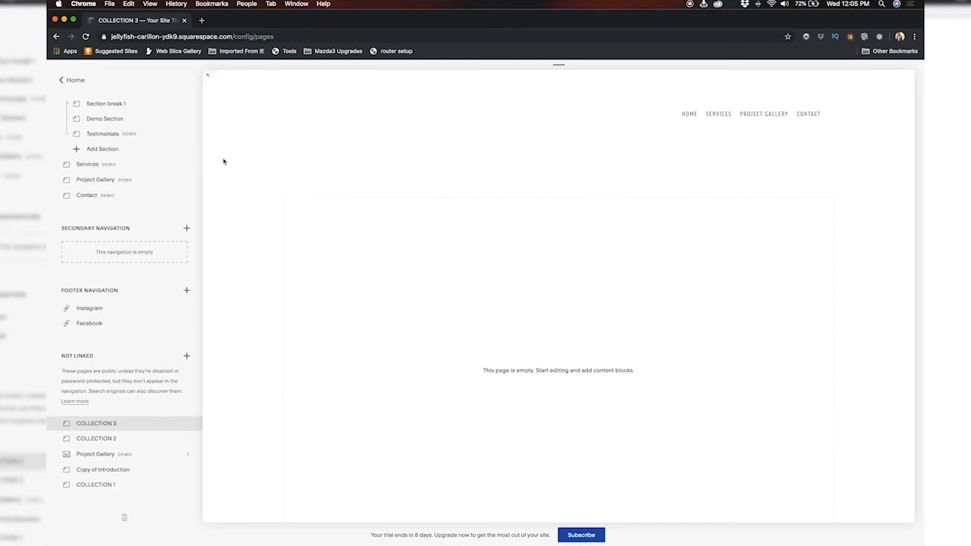
Open the Home page's Portfolio Demo section for editing.
scroll(293, 197, "down", 2)
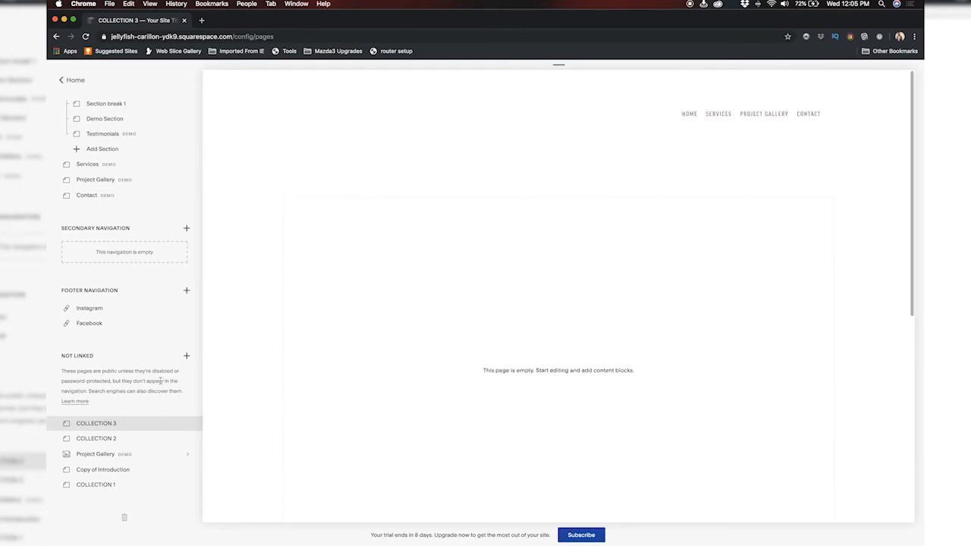
scroll(161, 379, "up", 3)
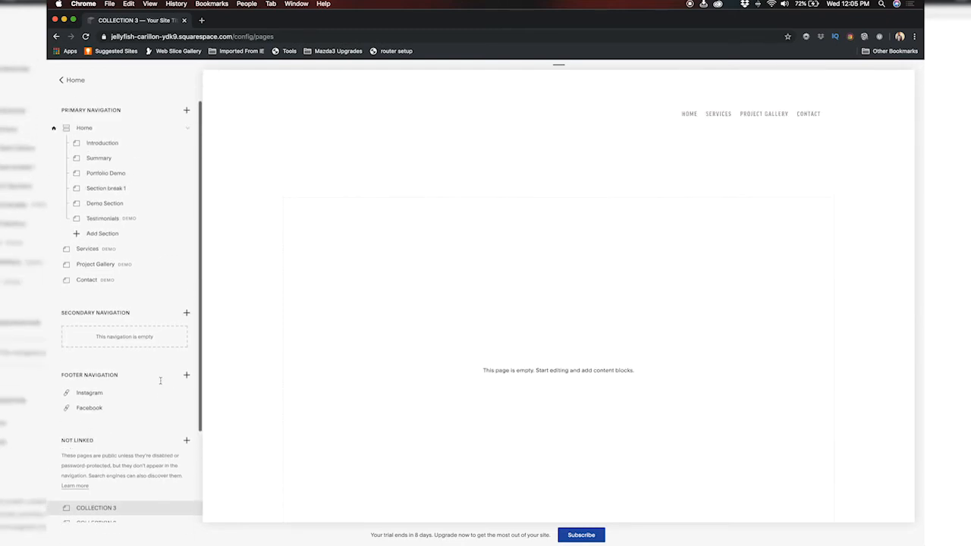
left_click(127, 175)
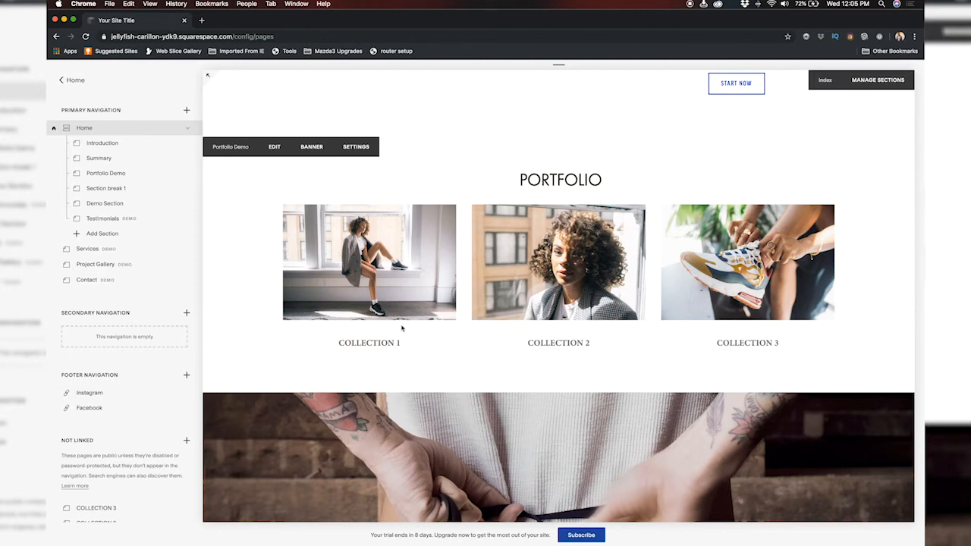
left_click(274, 147)
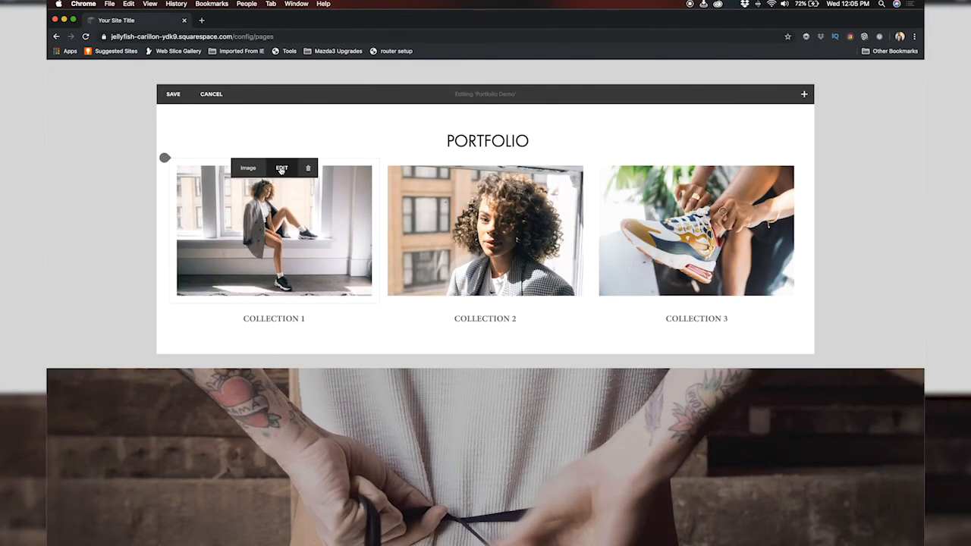
Set the first portfolio image's clickthrough URL to the COLLECTION 1 page and apply the image settings.
left_click(281, 169)
left_click(463, 289)
scroll(440, 468, "down", 2)
left_click(432, 494)
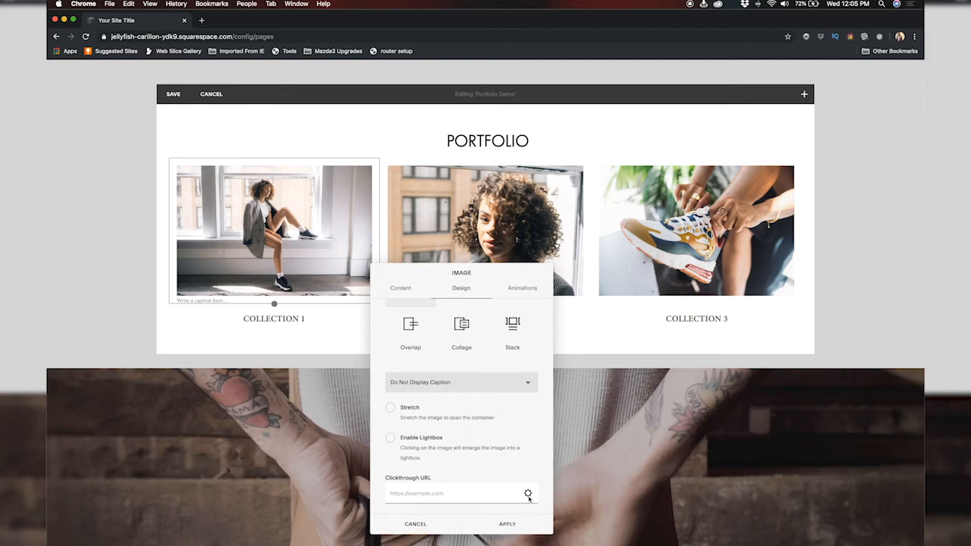
left_click(528, 494)
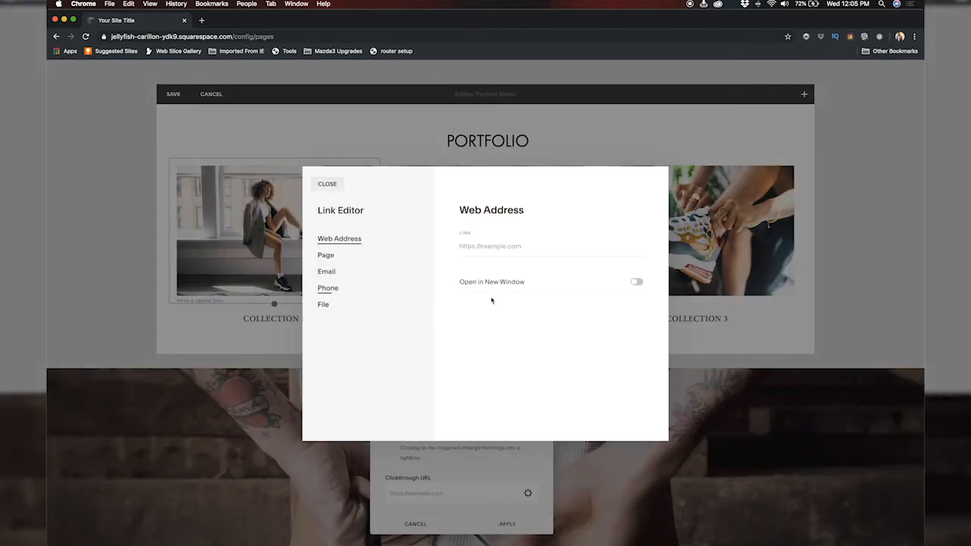
left_click(504, 249)
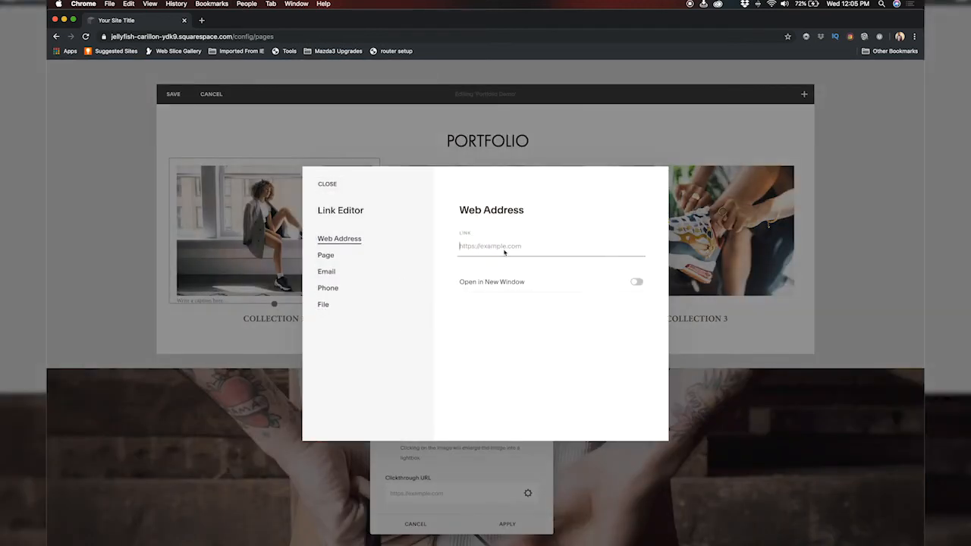
left_click(326, 256)
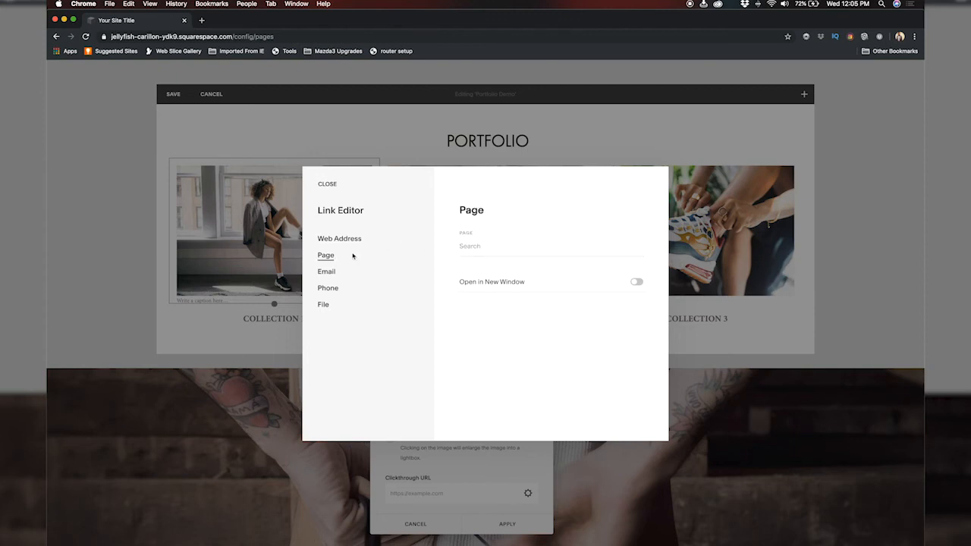
left_click(483, 247)
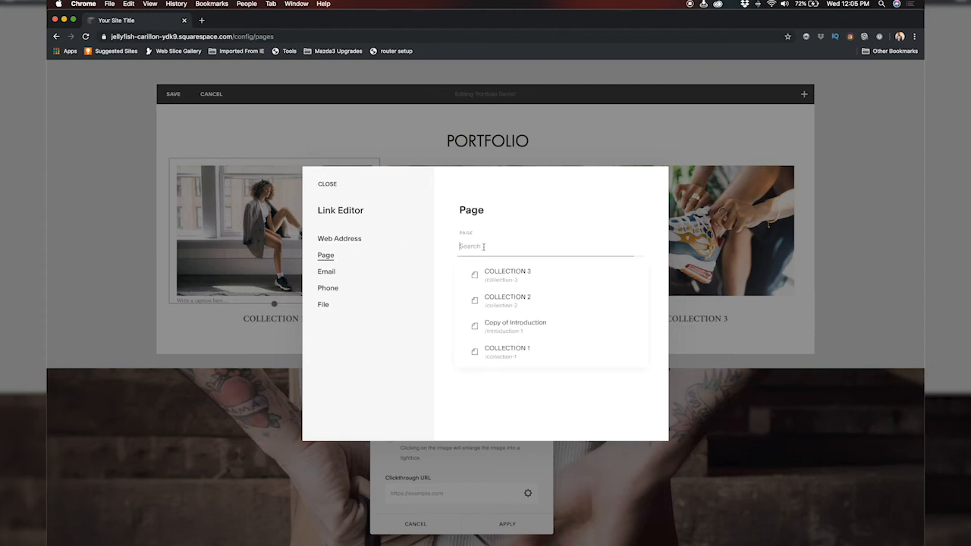
left_click(521, 349)
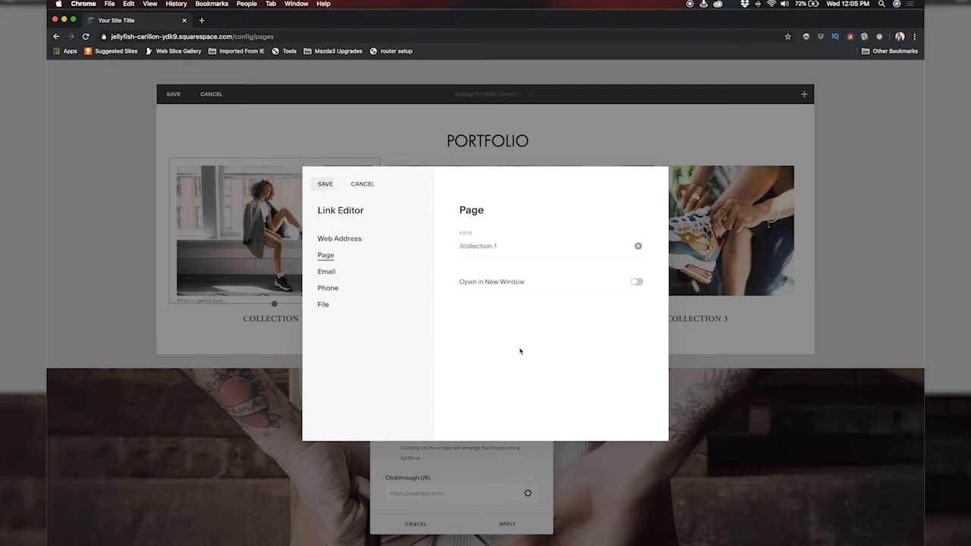
left_click(326, 184)
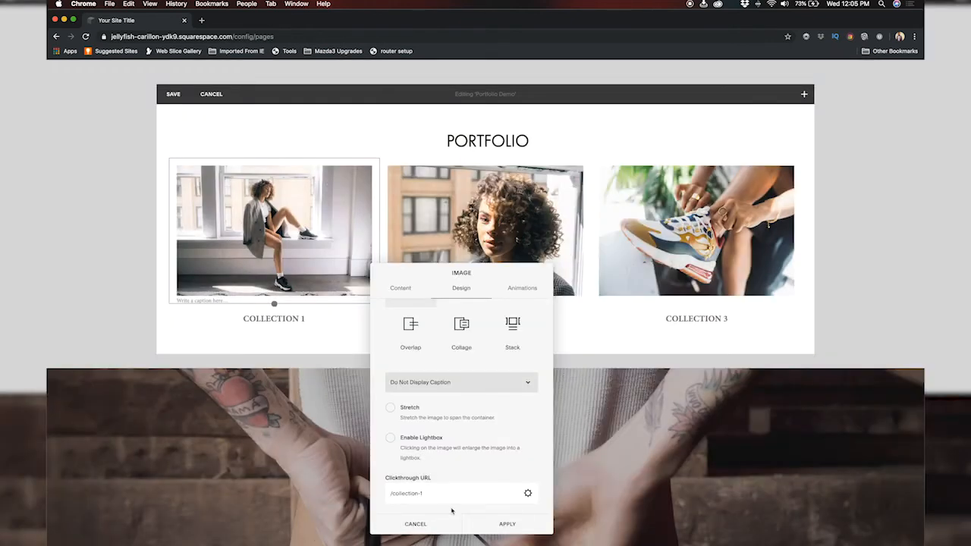
left_click(519, 525)
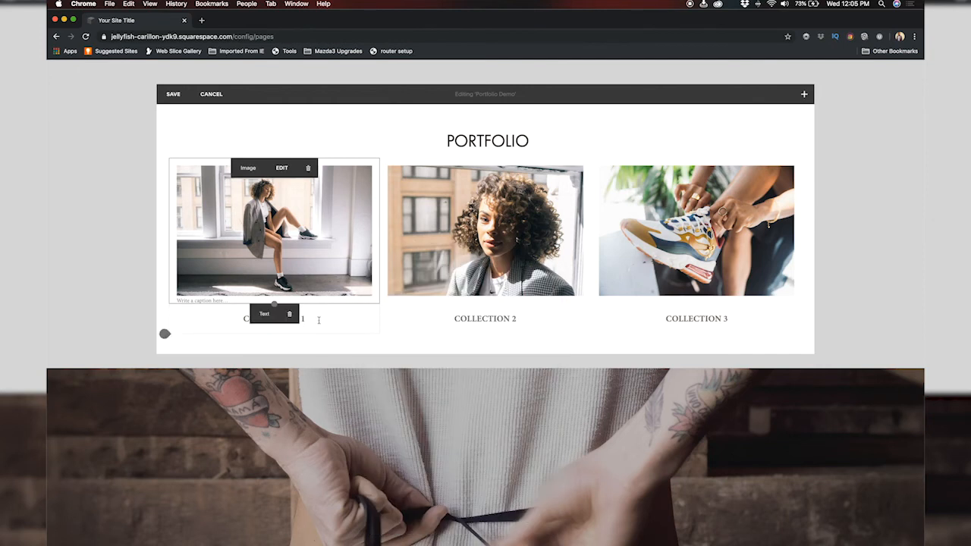
Link the COLLECTION 1 title text beneath the first image to the /collection-1 page.
left_click(319, 319)
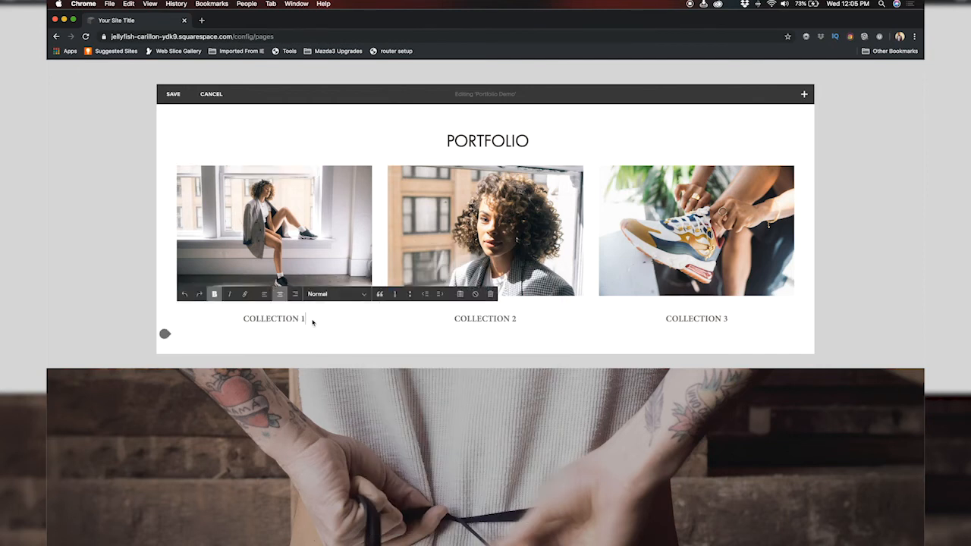
left_click_drag(309, 319, 222, 320)
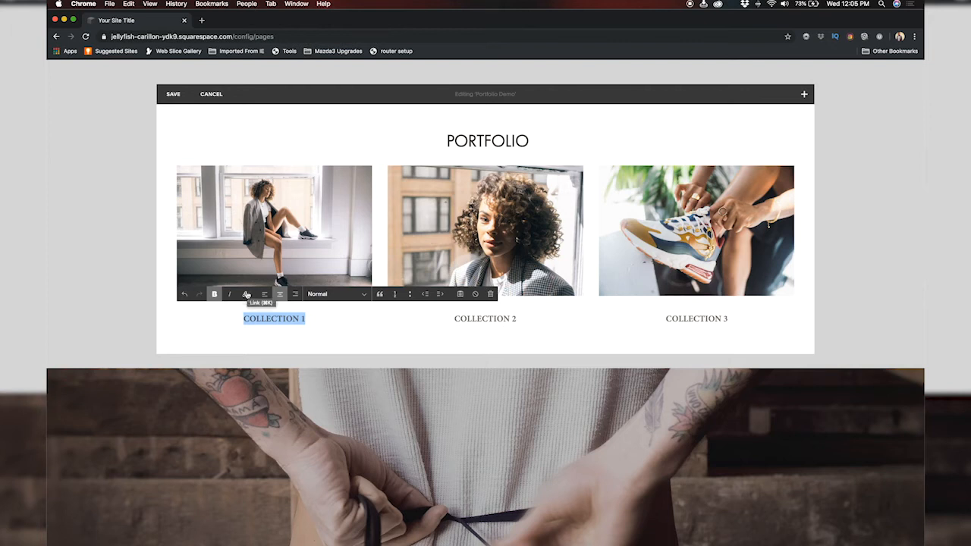
left_click(245, 294)
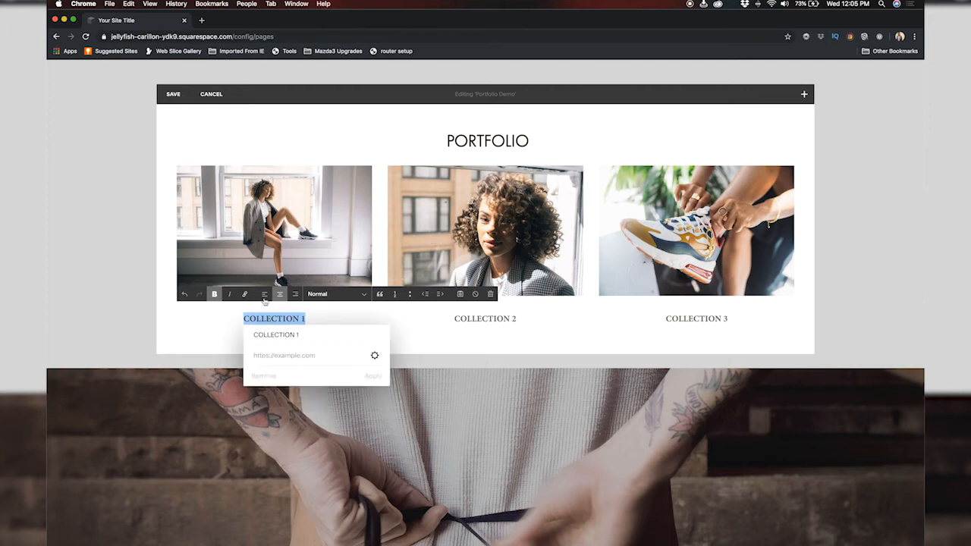
left_click(374, 358)
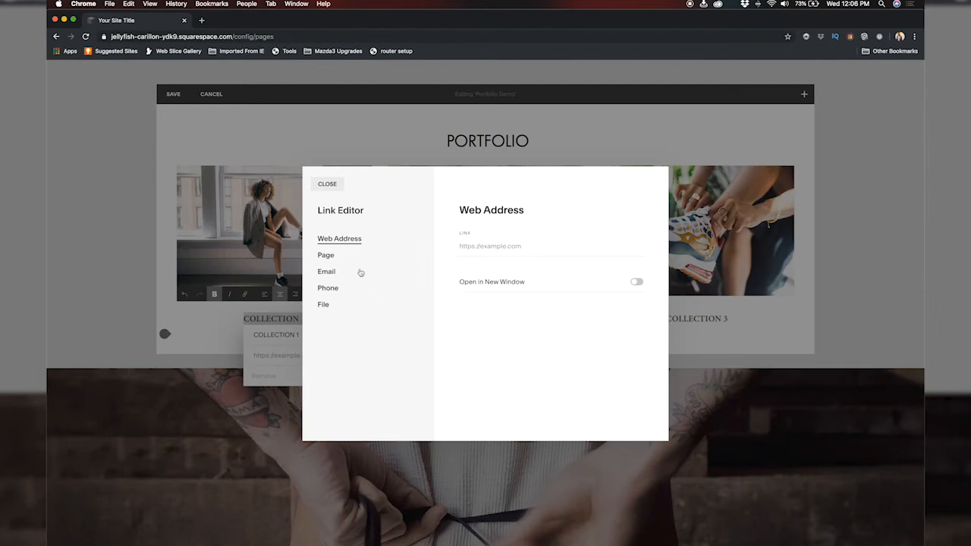
left_click(327, 257)
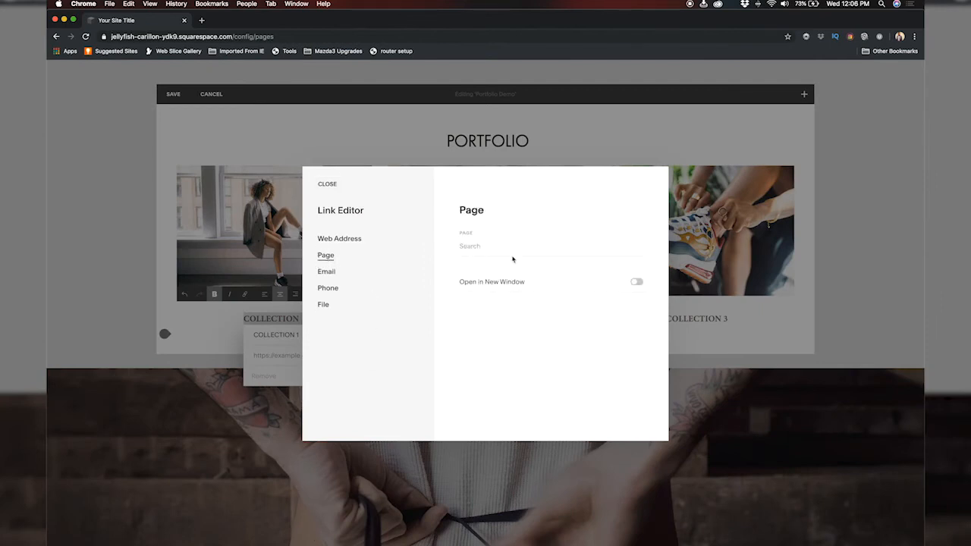
left_click(505, 242)
left_click(527, 348)
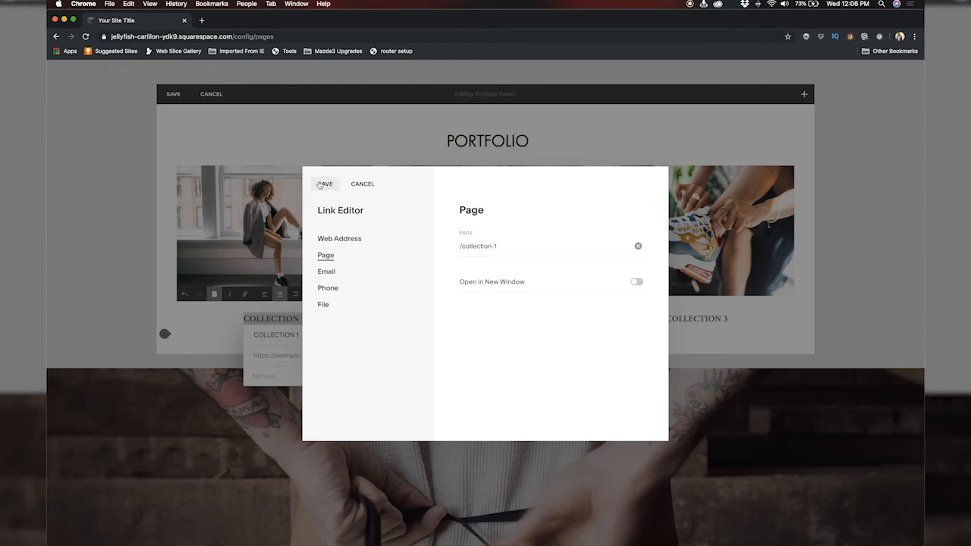
left_click(323, 184)
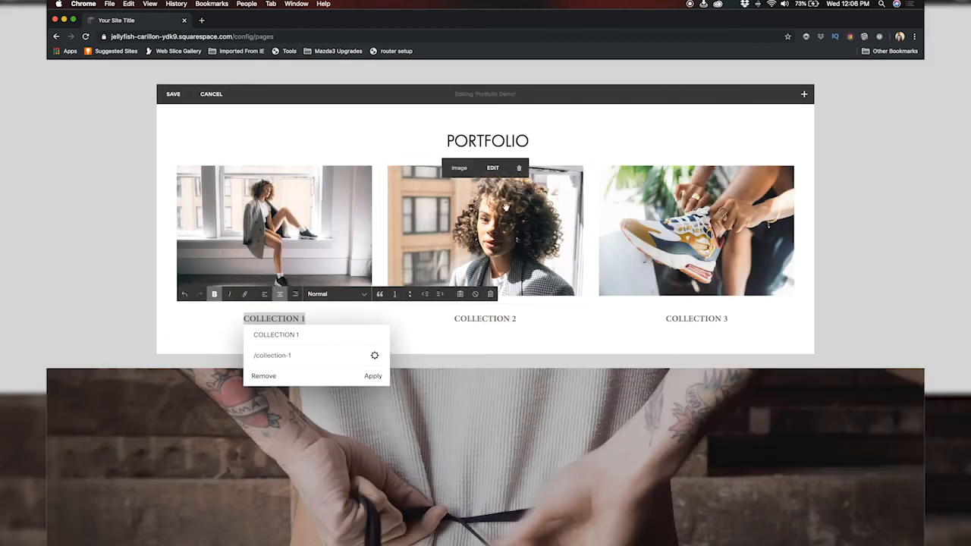
left_click(548, 218)
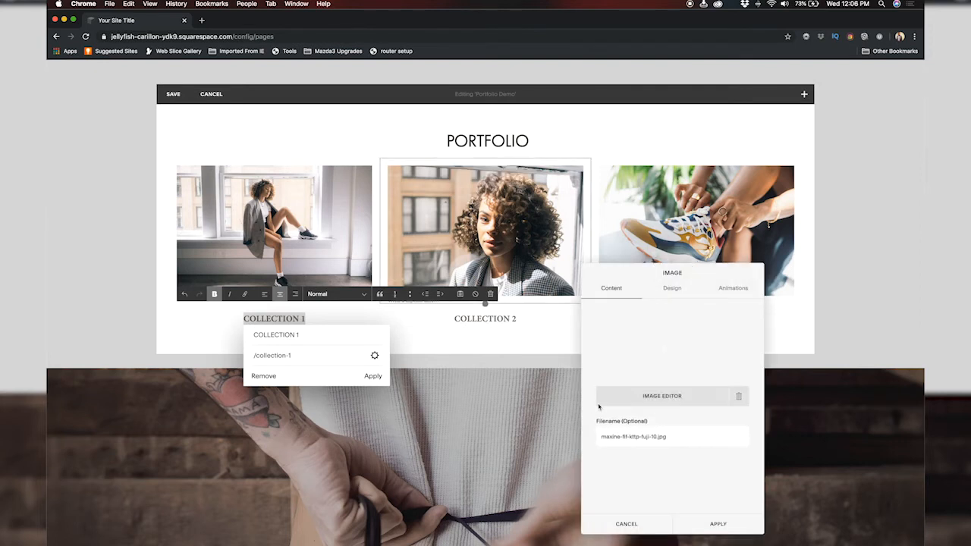
left_click(210, 341)
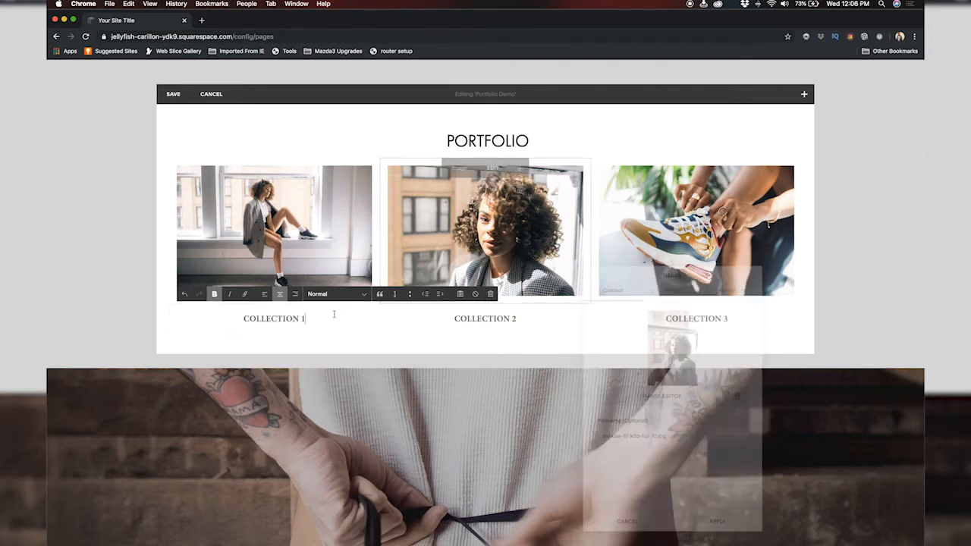
left_click(396, 342)
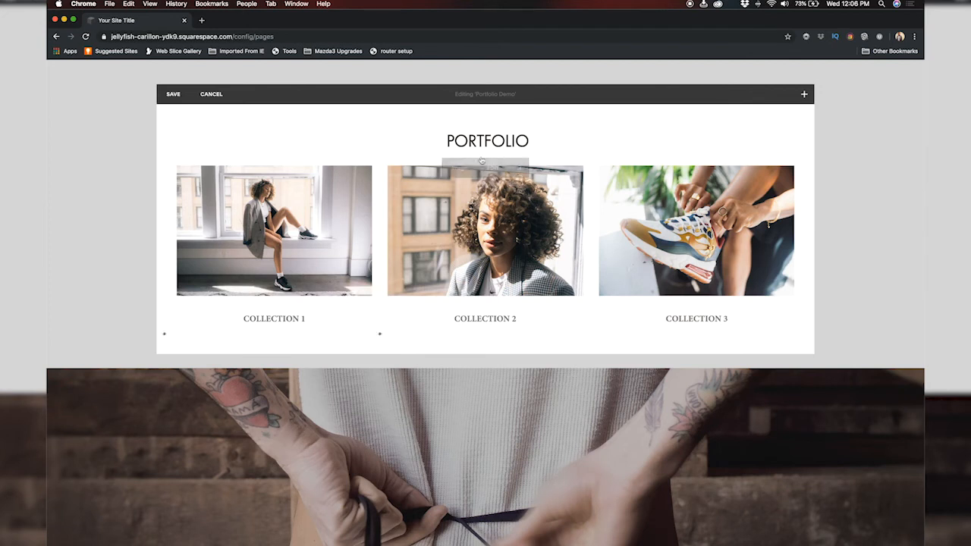
Set the second portfolio image's clickthrough URL to the COLLECTION 2 page.
left_click(551, 191)
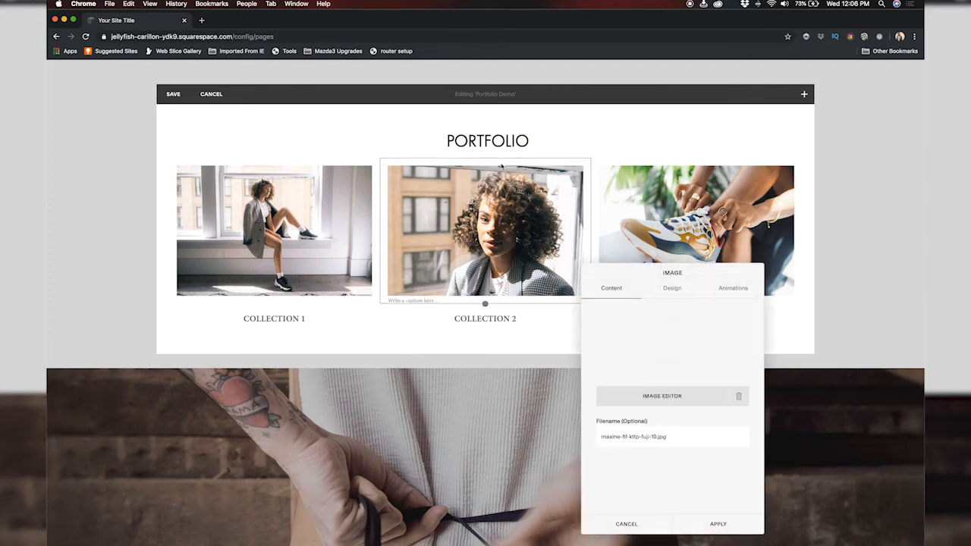
left_click(677, 294)
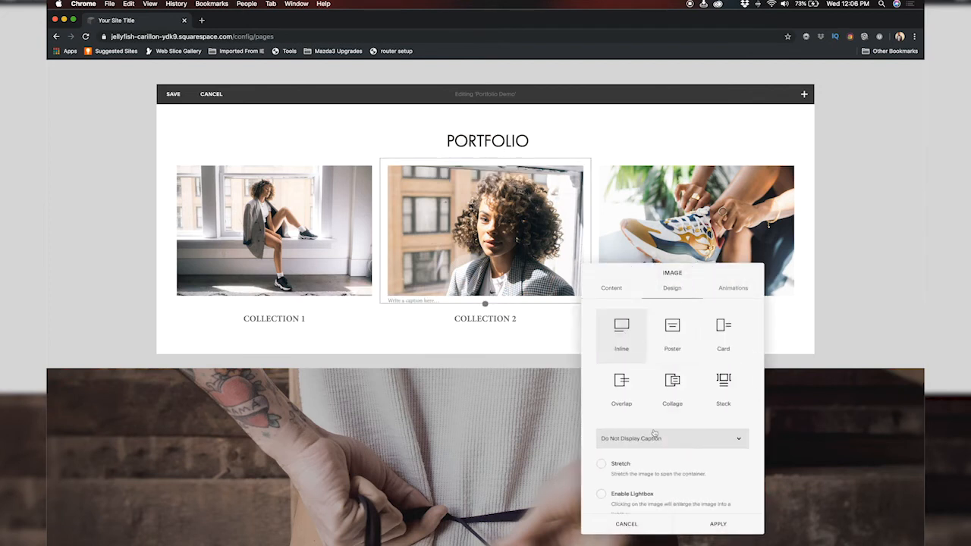
scroll(643, 445, "down", 2)
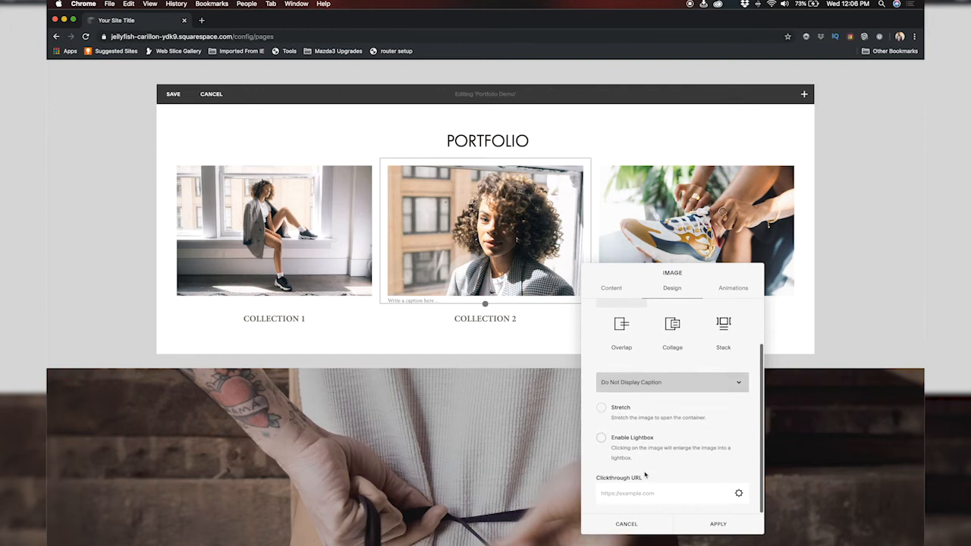
left_click(738, 493)
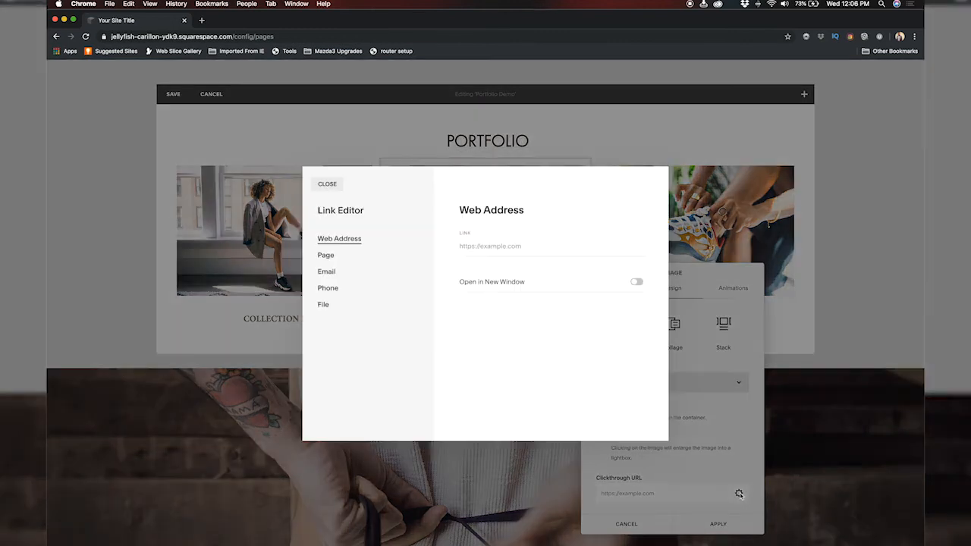
left_click(332, 258)
left_click(509, 246)
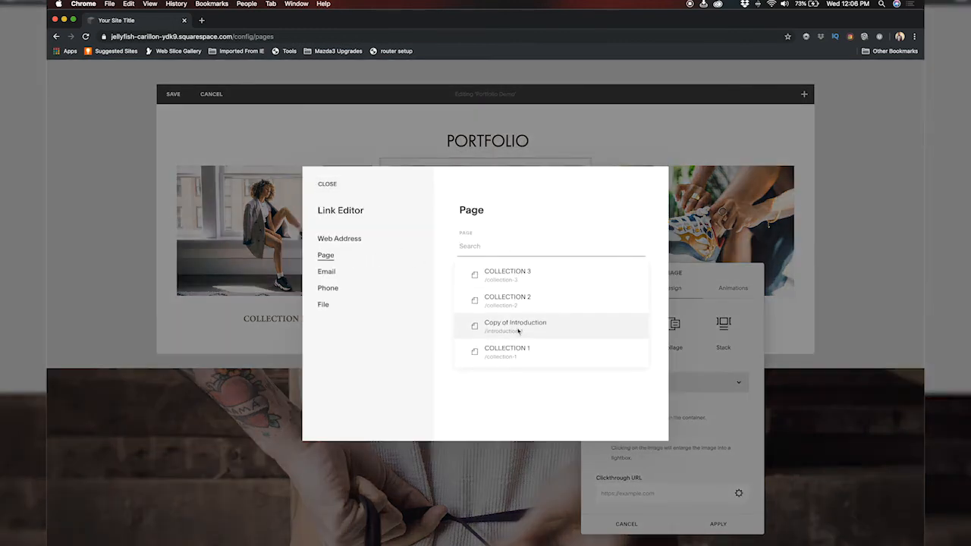
left_click(517, 302)
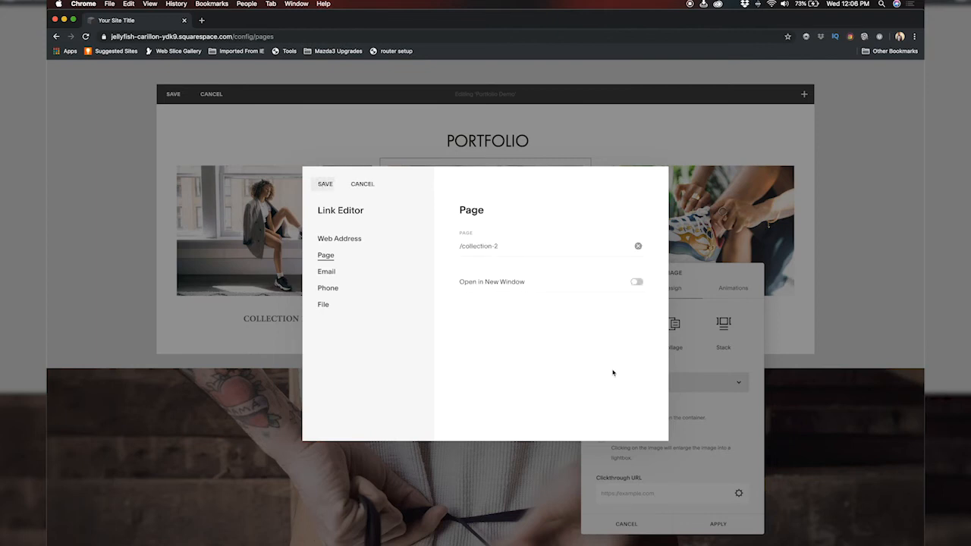
left_click(325, 185)
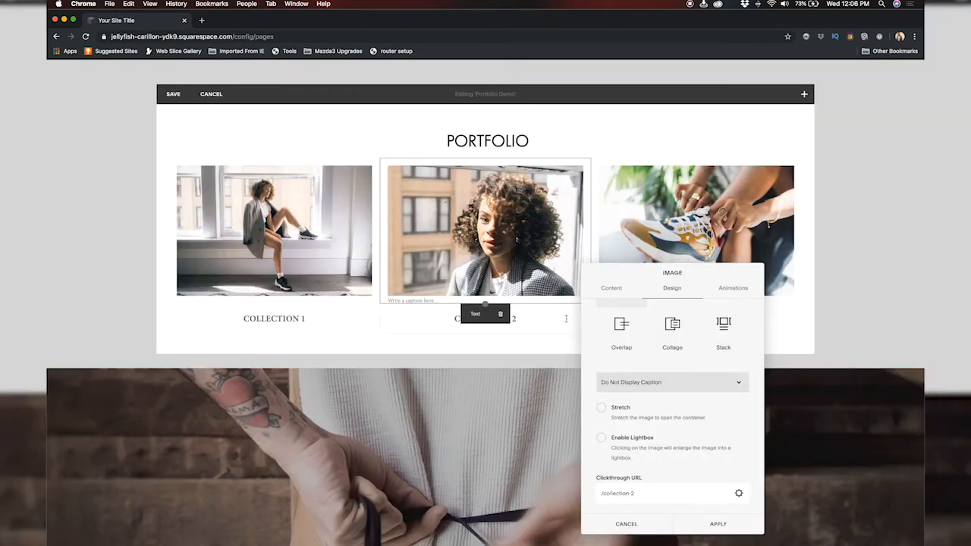
Try to link the COLLECTION 2 title text beneath the second image to the /collection-2 page.
left_click(542, 316)
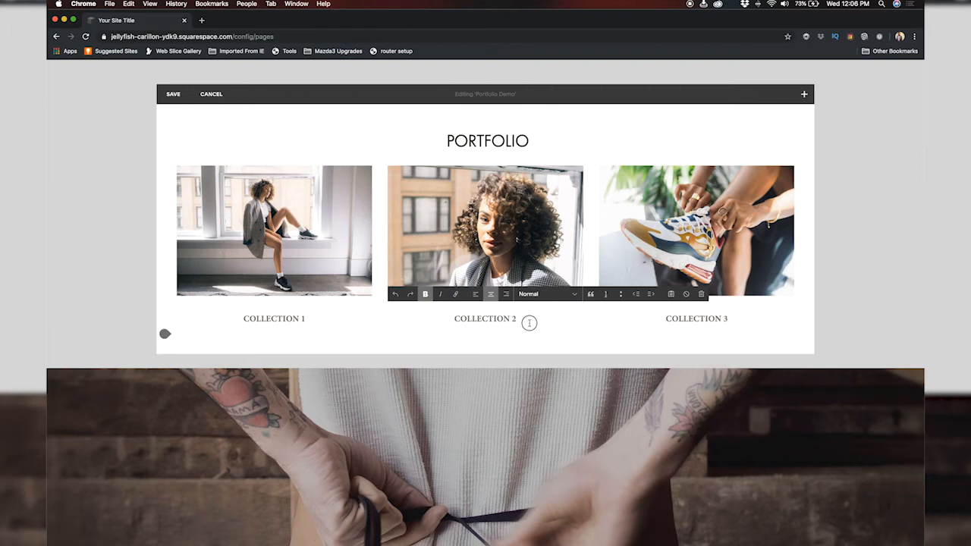
left_click_drag(526, 320, 414, 321)
left_click(455, 295)
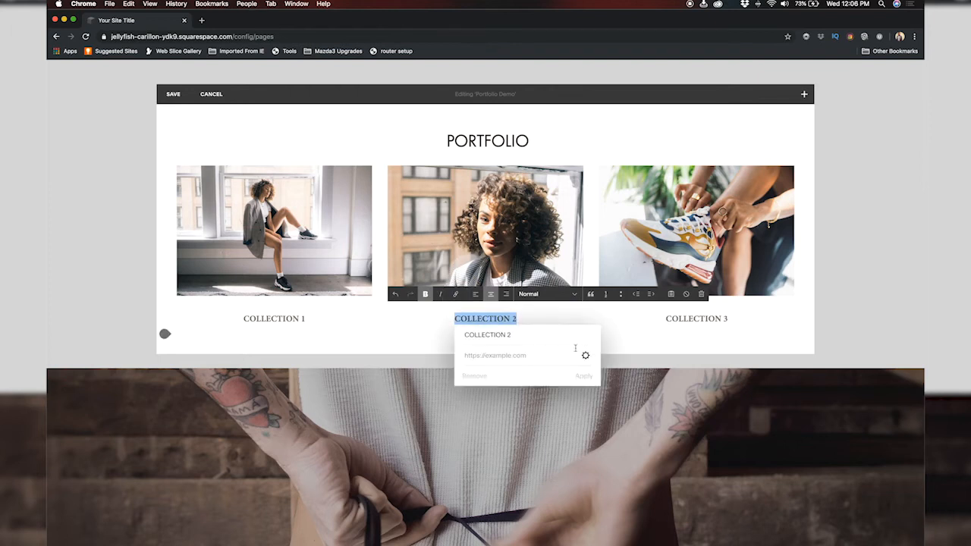
left_click(586, 357)
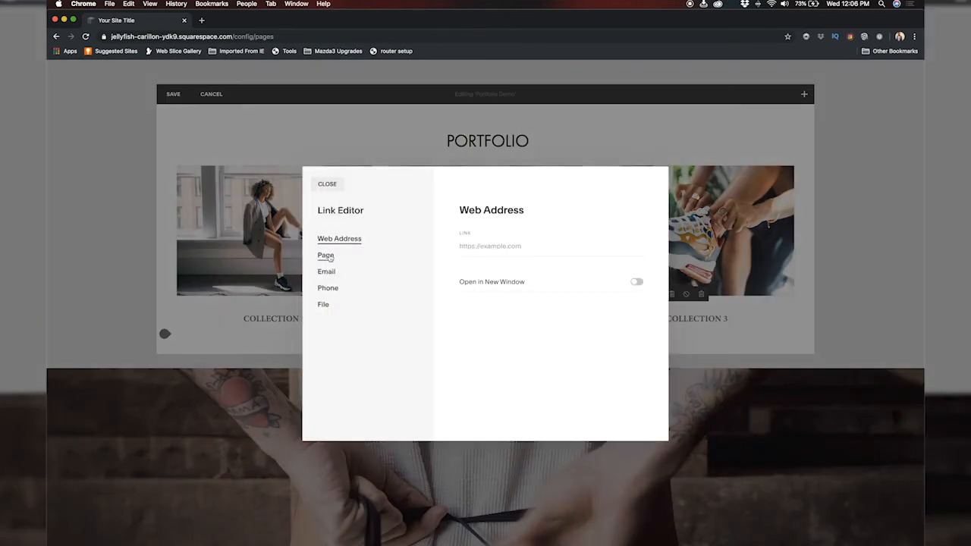
left_click(326, 256)
left_click(507, 245)
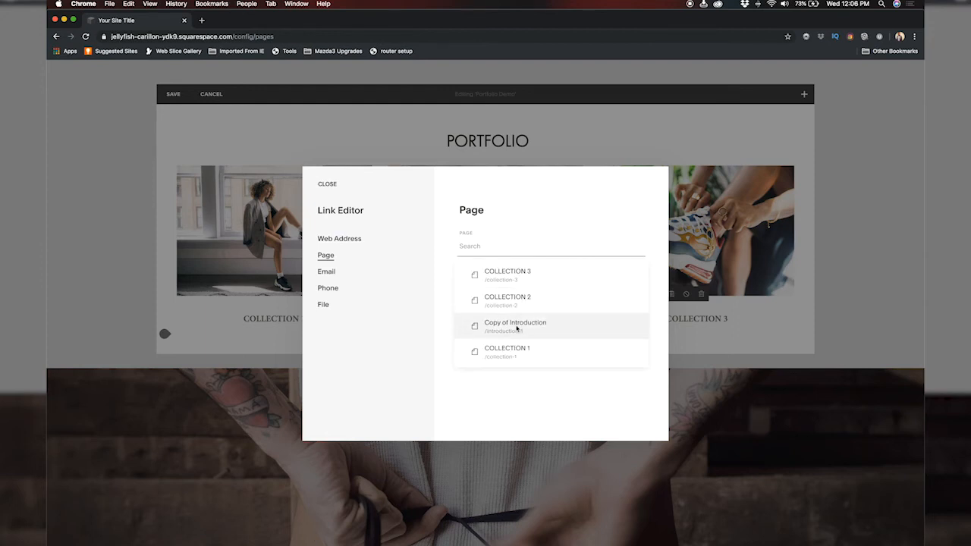
left_click(516, 305)
left_click(324, 183)
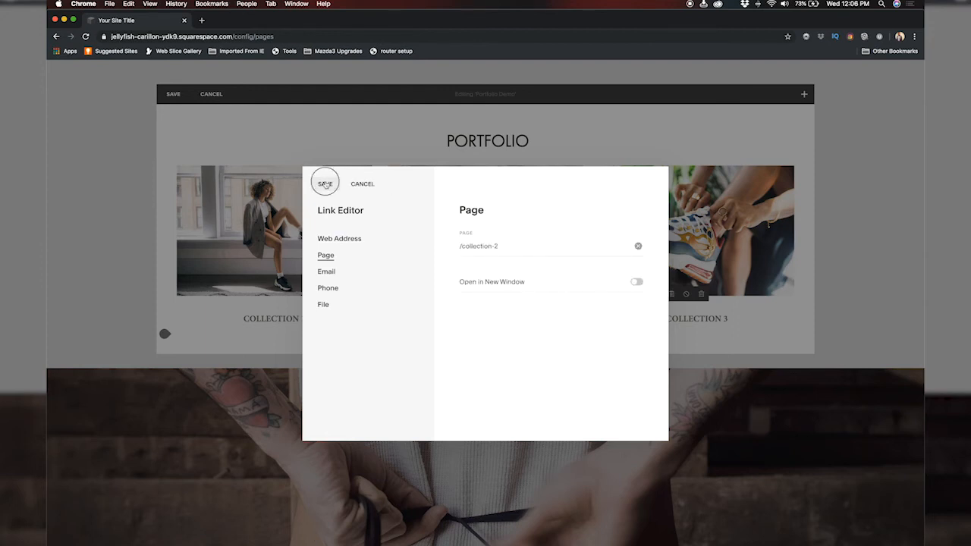
left_click(684, 347)
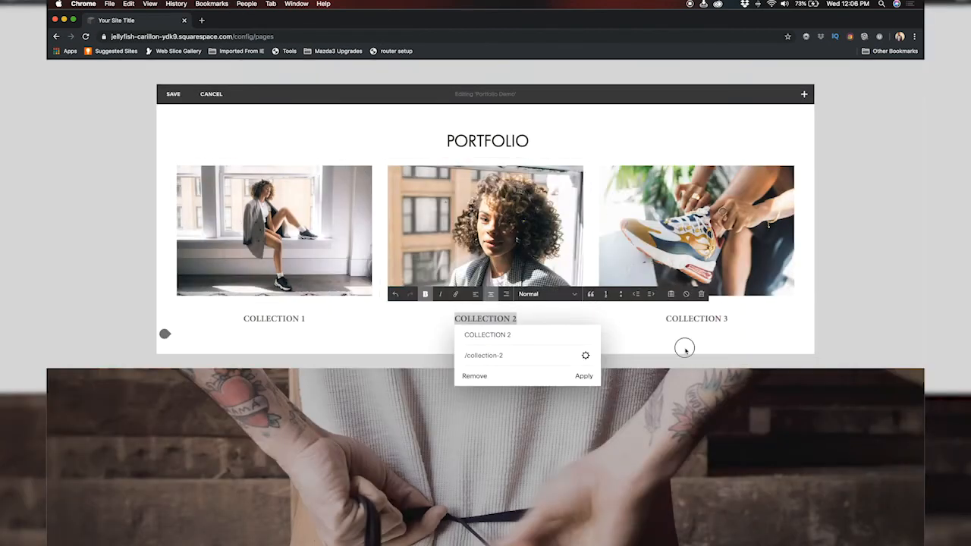
Set the third portfolio image's clickthrough URL to the COLLECTION 3 page.
left_click(704, 168)
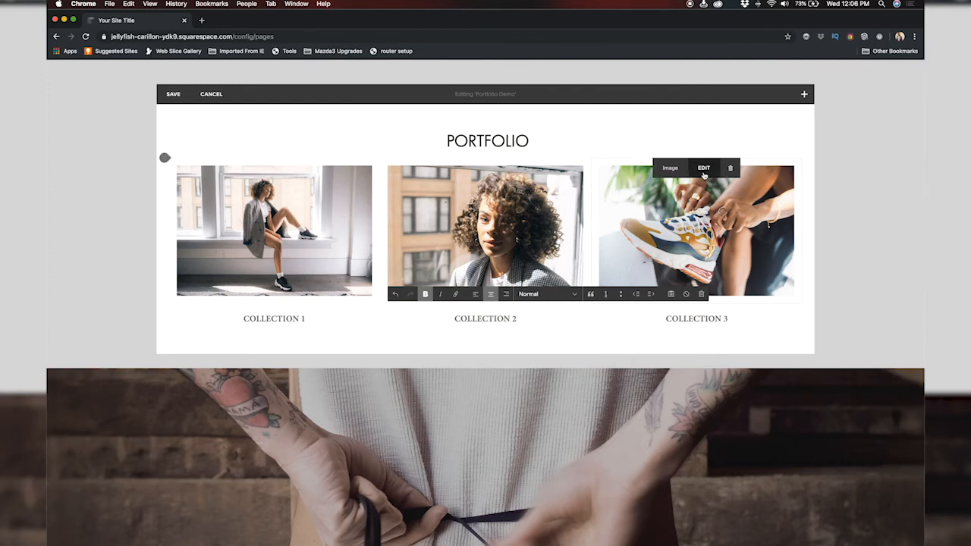
left_click(681, 343)
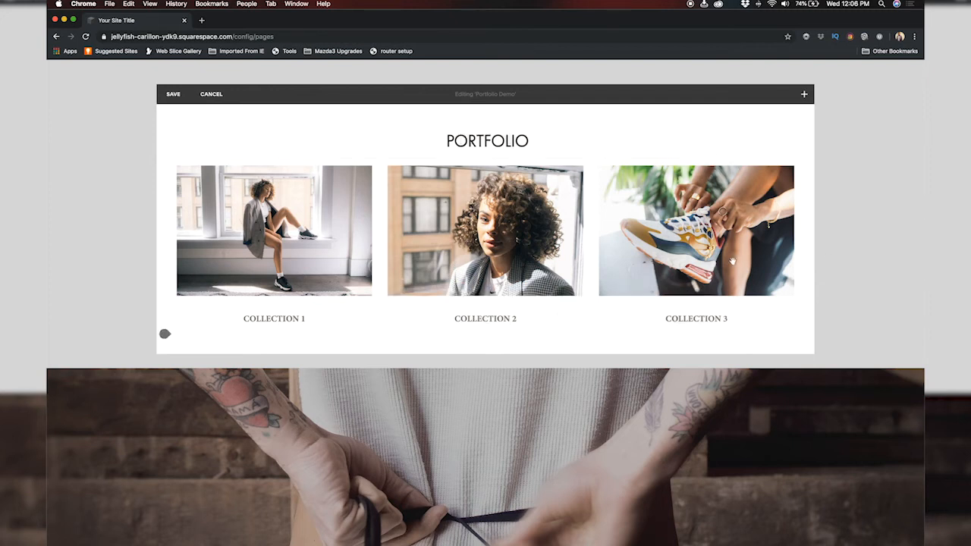
mouse_move(710, 162)
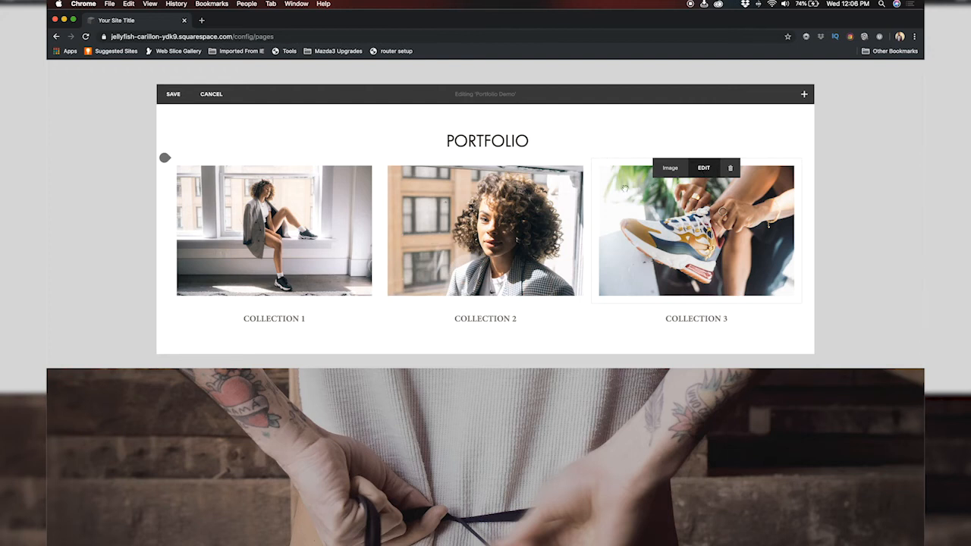
left_click(624, 187)
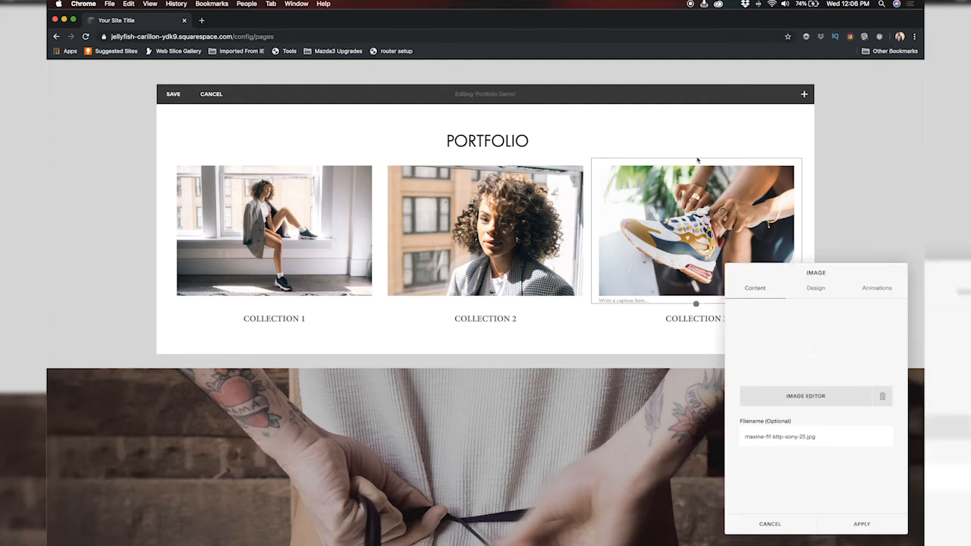
left_click(815, 288)
scroll(779, 486, "down", 2)
left_click(882, 492)
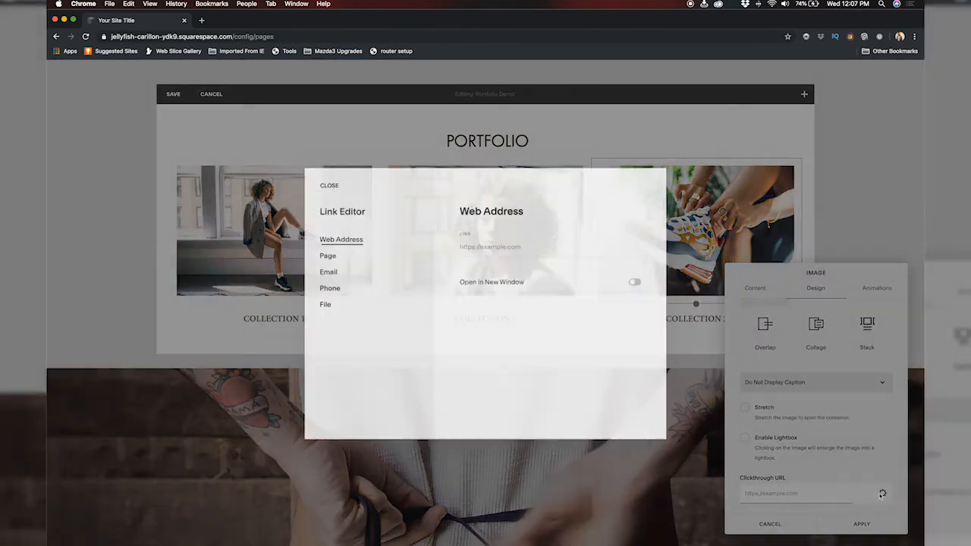
left_click(326, 256)
left_click(486, 247)
left_click(517, 281)
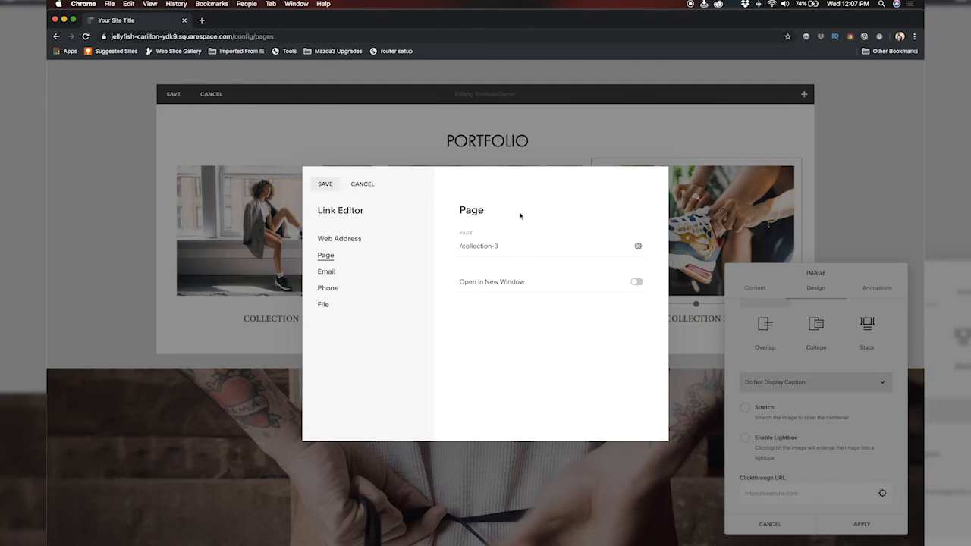
left_click(326, 186)
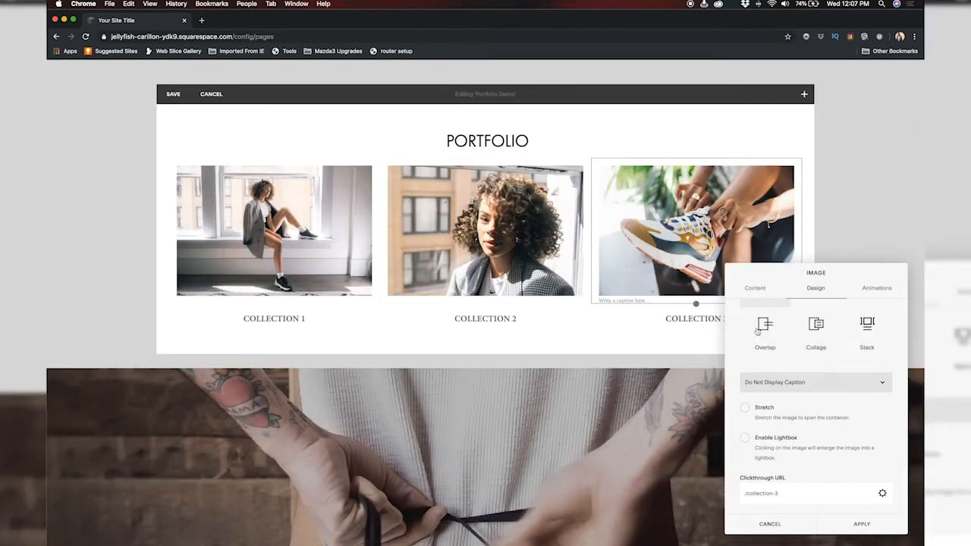
Link the COLLECTION 3 title text beneath the third image to the /collection-3 page and apply the link.
left_click(651, 321)
left_click_drag(736, 317, 596, 306)
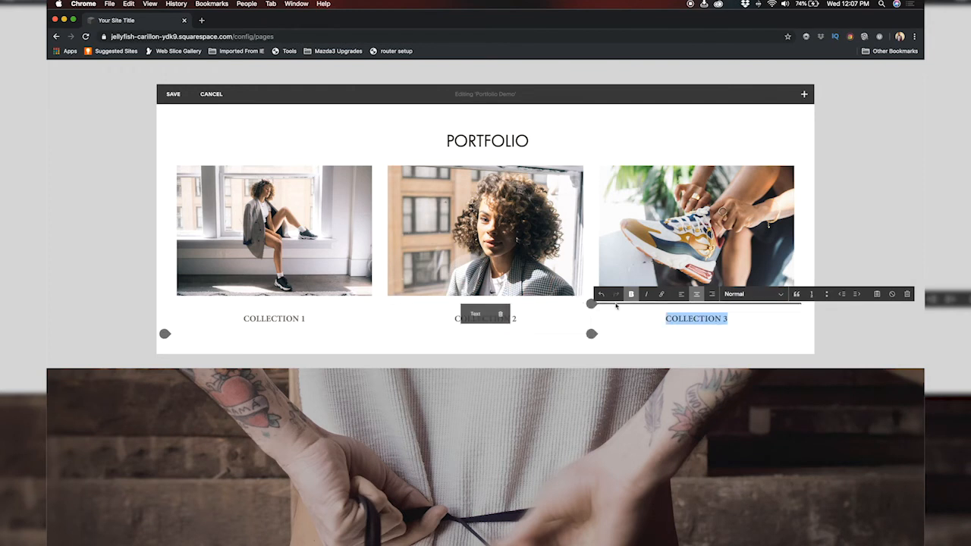
left_click(660, 294)
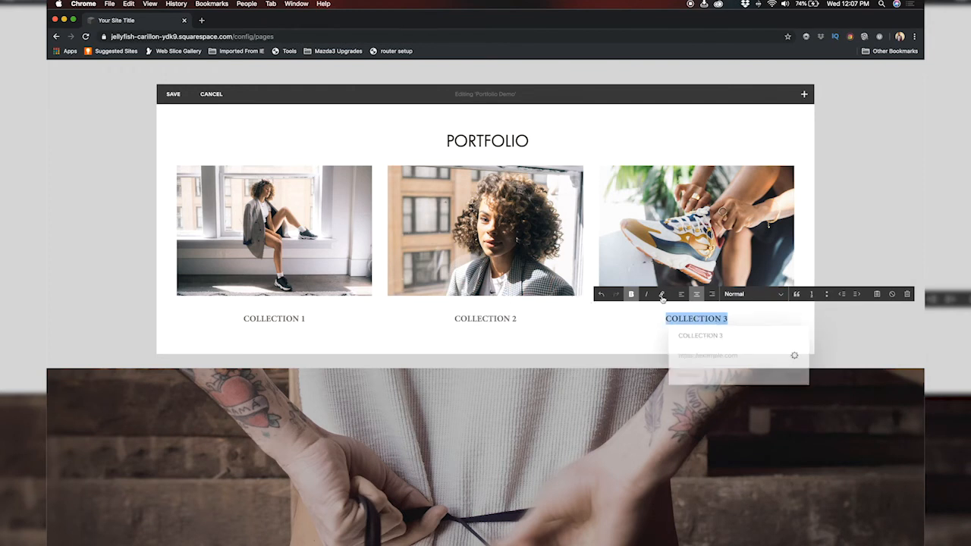
left_click(797, 354)
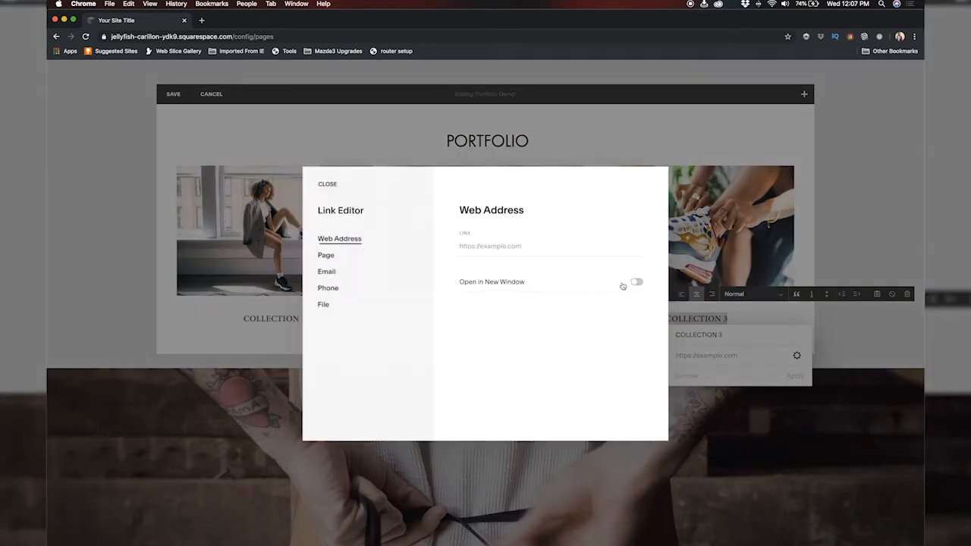
left_click(342, 263)
left_click(498, 243)
left_click(545, 278)
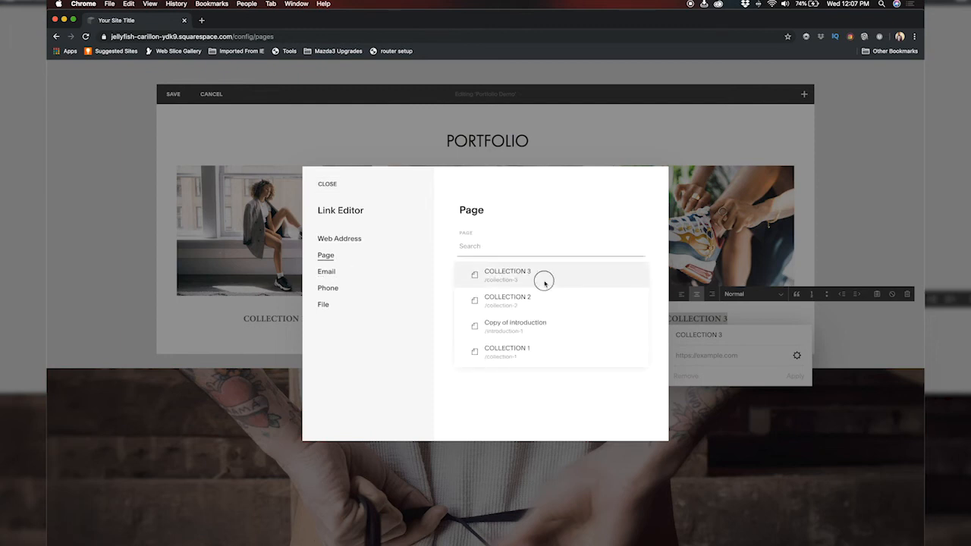
left_click(323, 185)
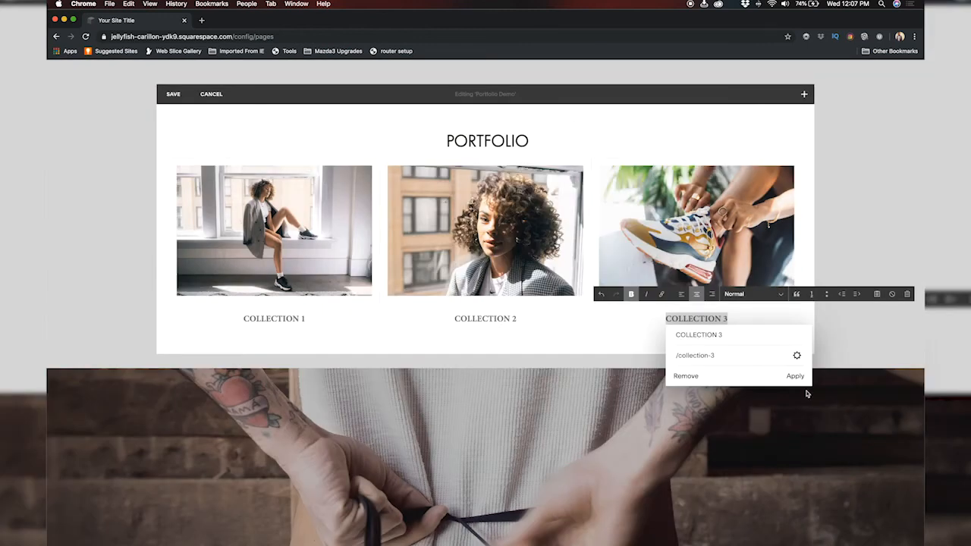
left_click(795, 376)
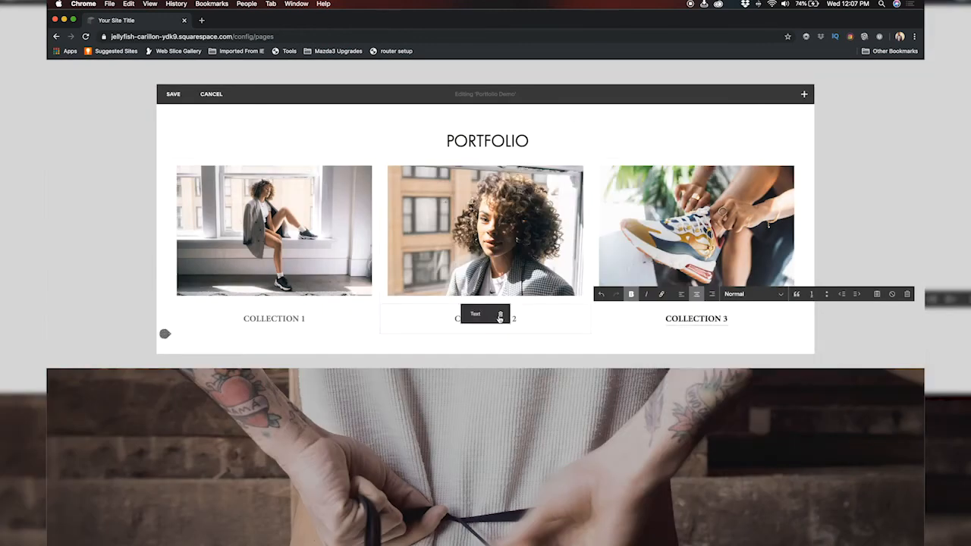
Link the COLLECTION 2 title text to the /collection-2 page again and apply the link.
left_click_drag(518, 319, 381, 303)
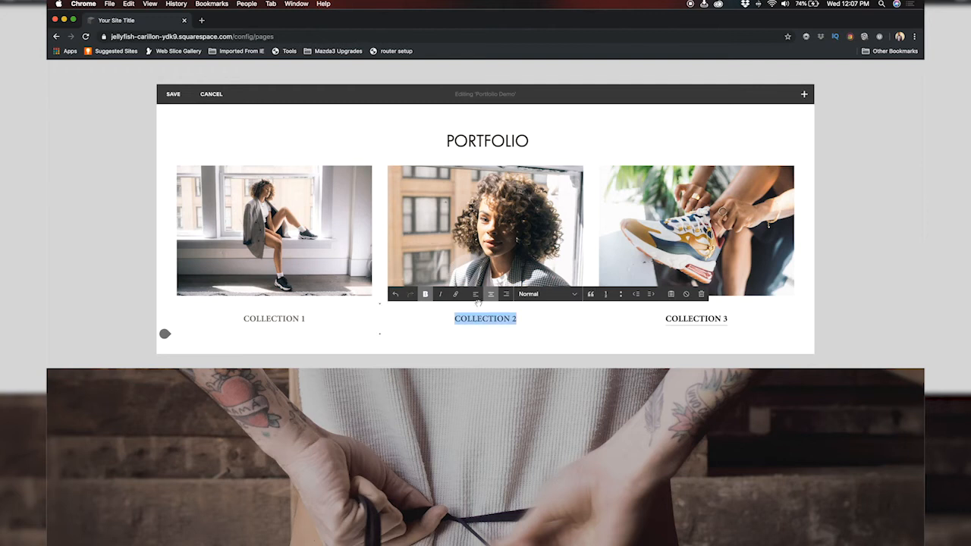
left_click(455, 294)
left_click(585, 357)
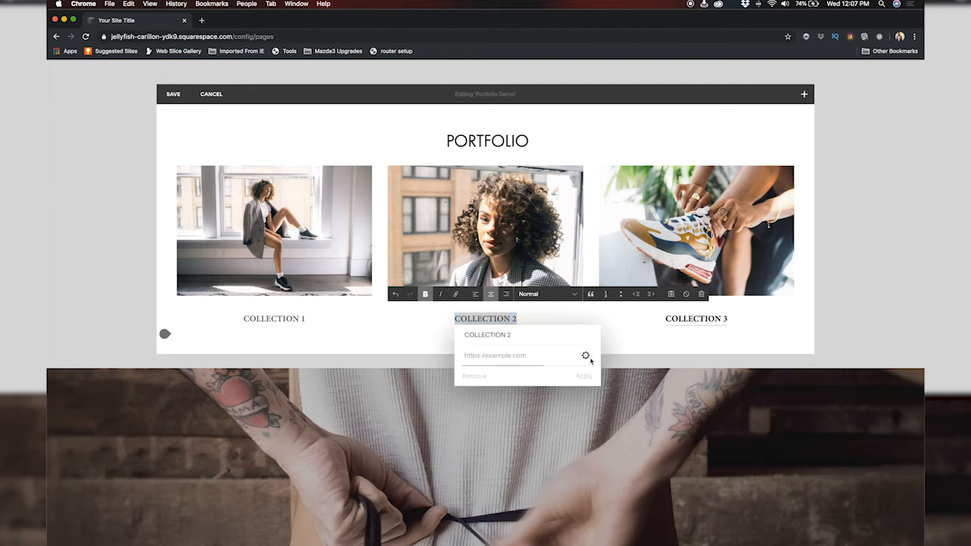
left_click(338, 256)
left_click(515, 244)
left_click(518, 297)
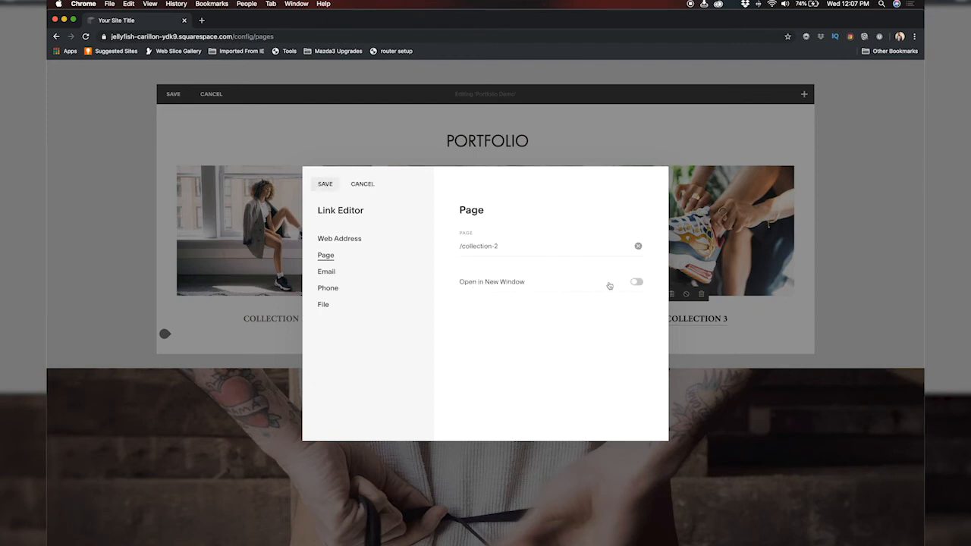
left_click(326, 186)
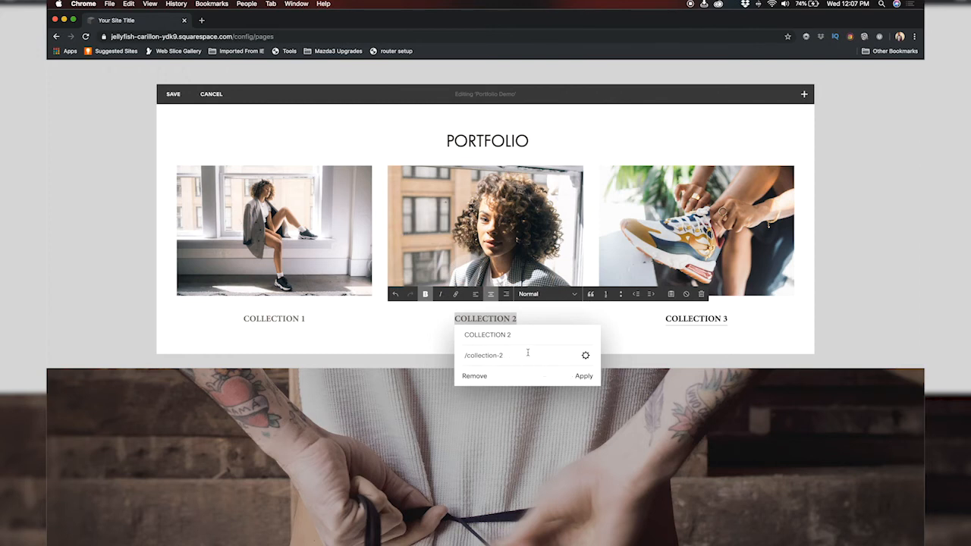
left_click(585, 383)
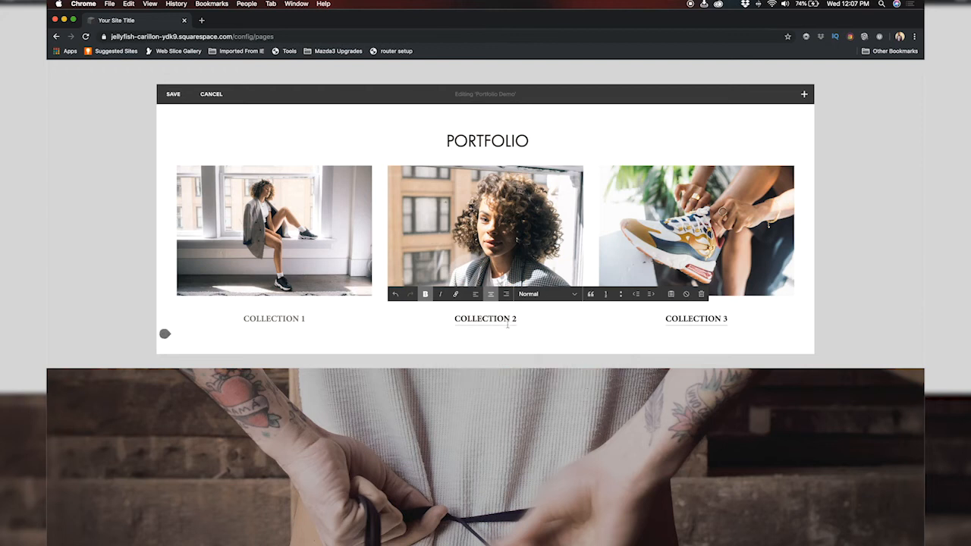
Try to link the COLLECTION 1 title text beneath the first image to a site page.
left_click(303, 318)
triple_click(303, 319)
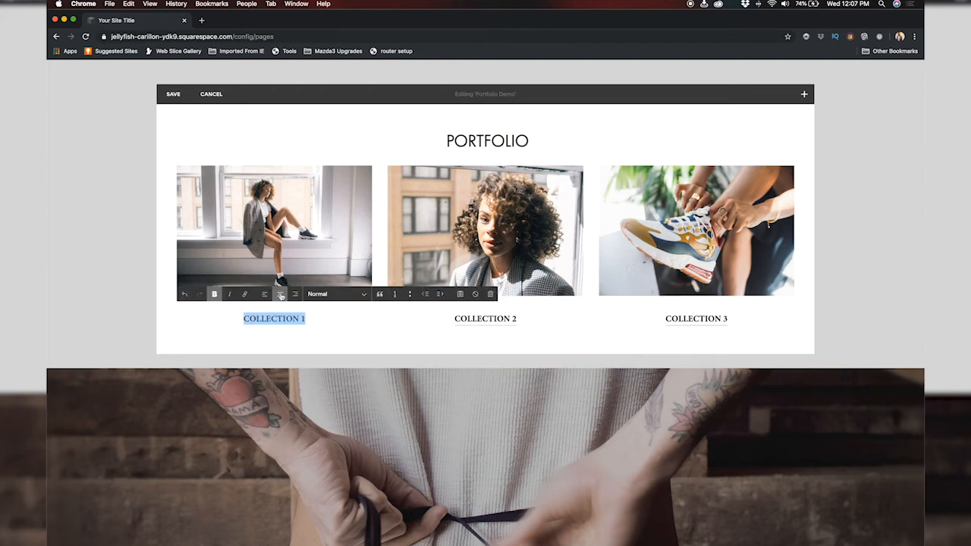
left_click(245, 294)
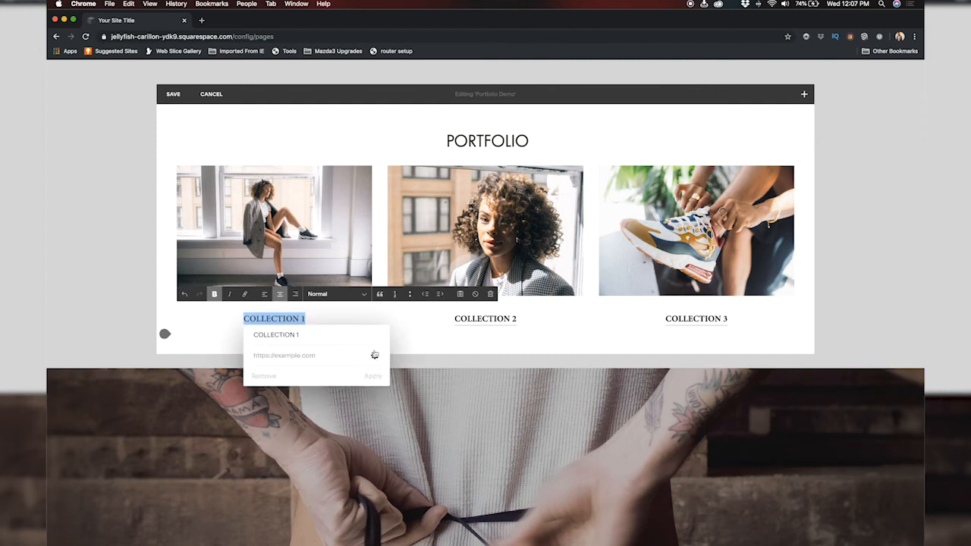
left_click(375, 355)
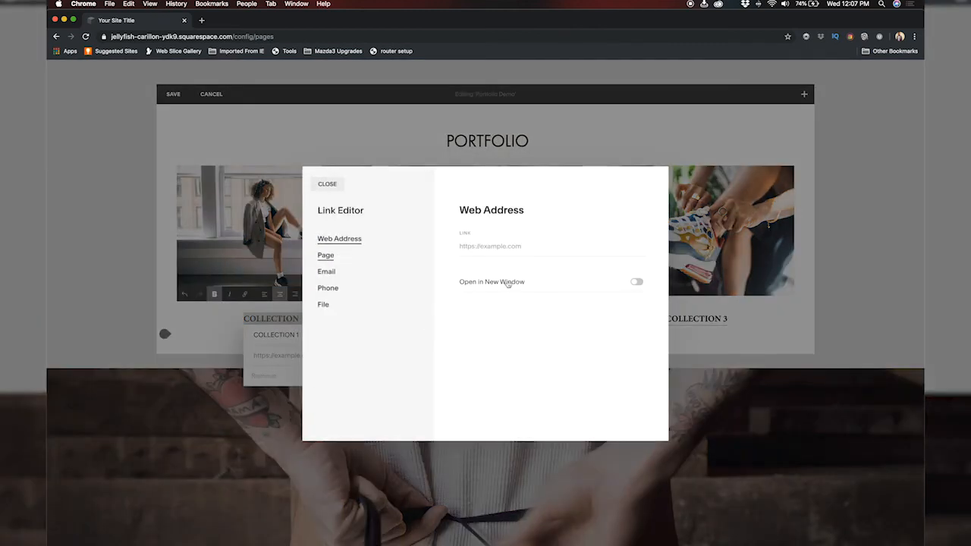
left_click(343, 256)
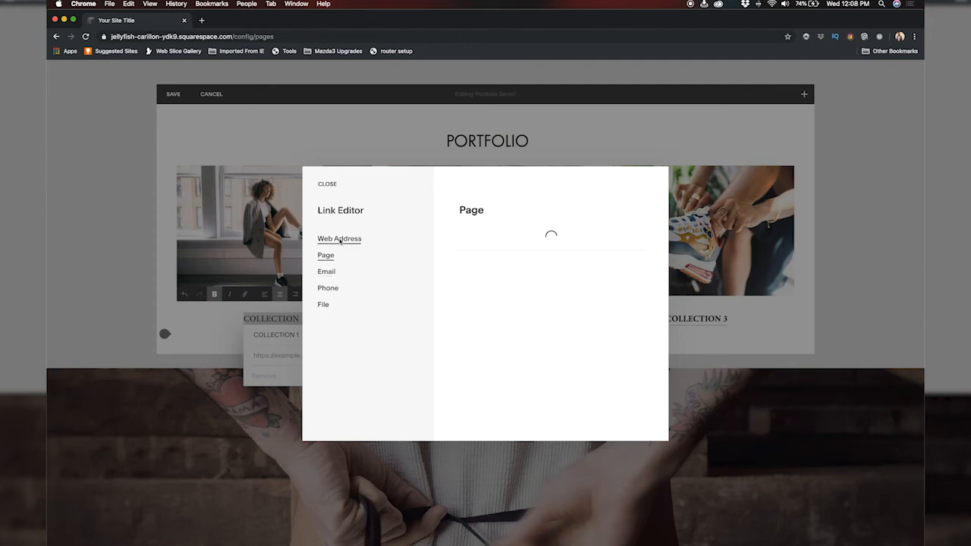
left_click(339, 239)
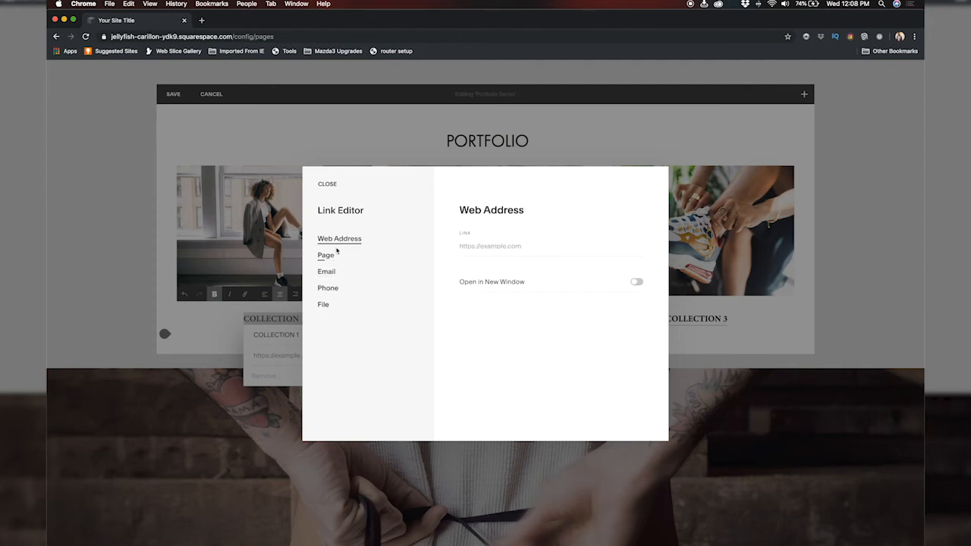
left_click(328, 260)
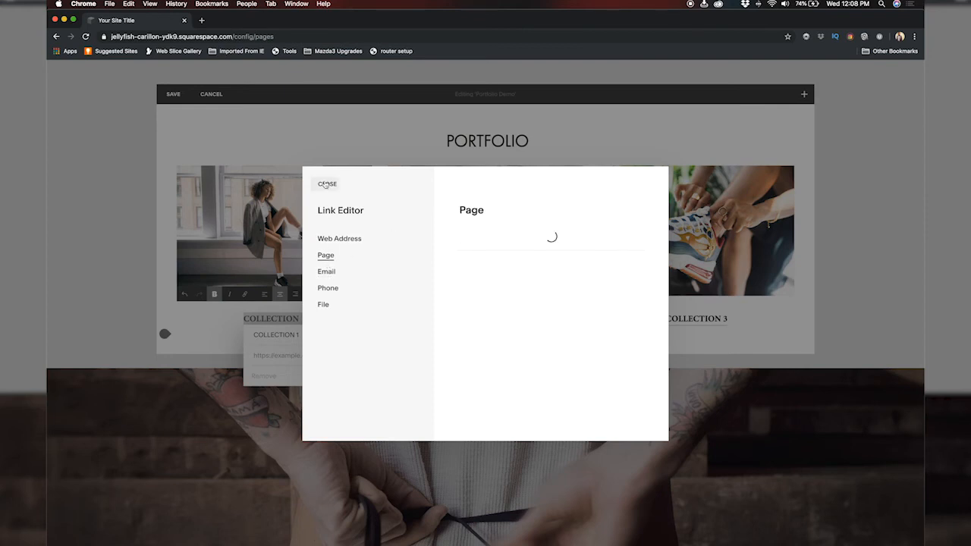
left_click(327, 184)
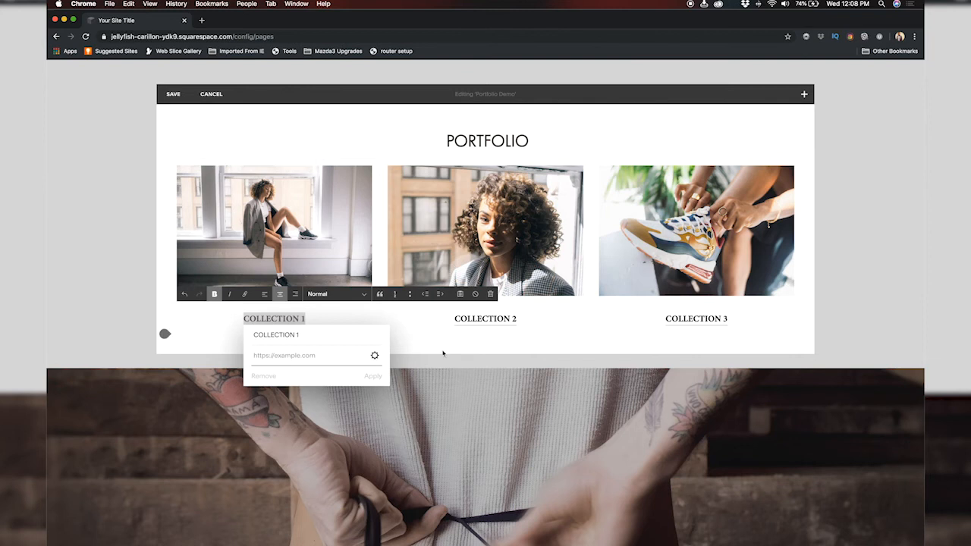
left_click(441, 355)
Save the Portfolio Demo section and reopen it for editing.
left_click(174, 94)
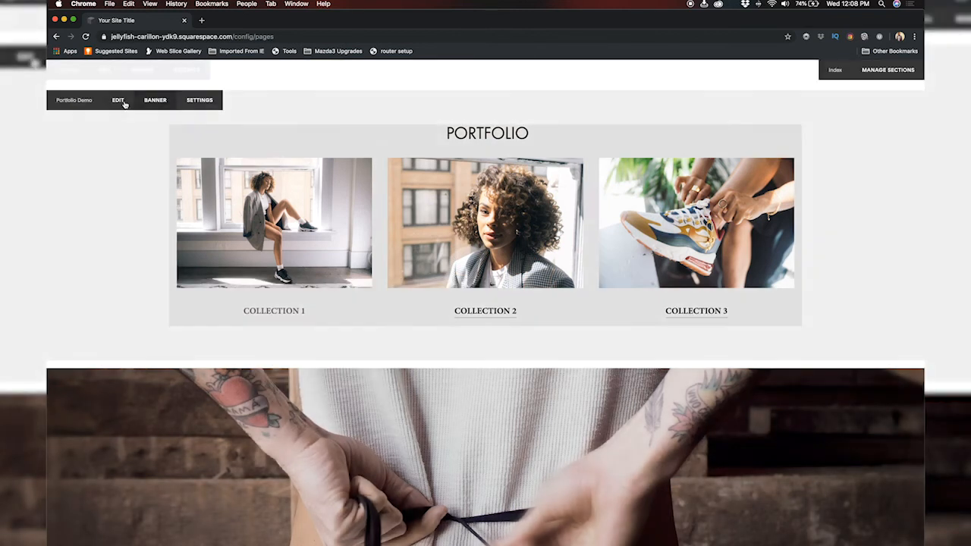
left_click(119, 100)
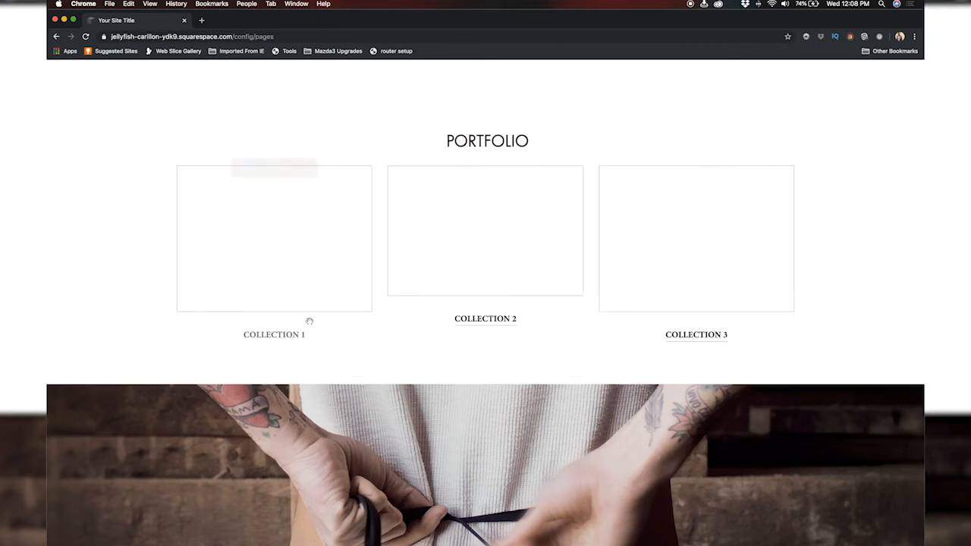
Try again to link the COLLECTION 1 title text to a page, and try to save the section.
left_click(316, 336)
left_click_drag(316, 336, 269, 325)
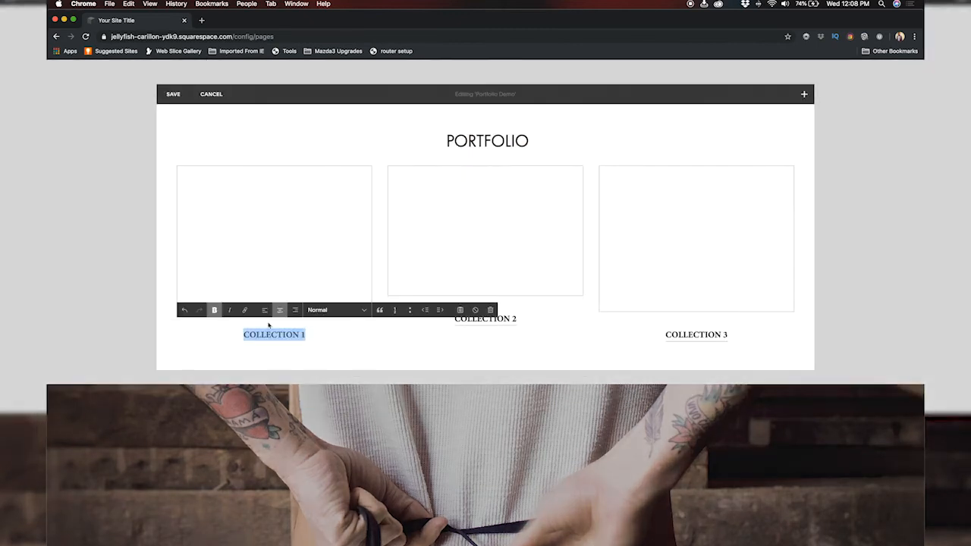
left_click(244, 309)
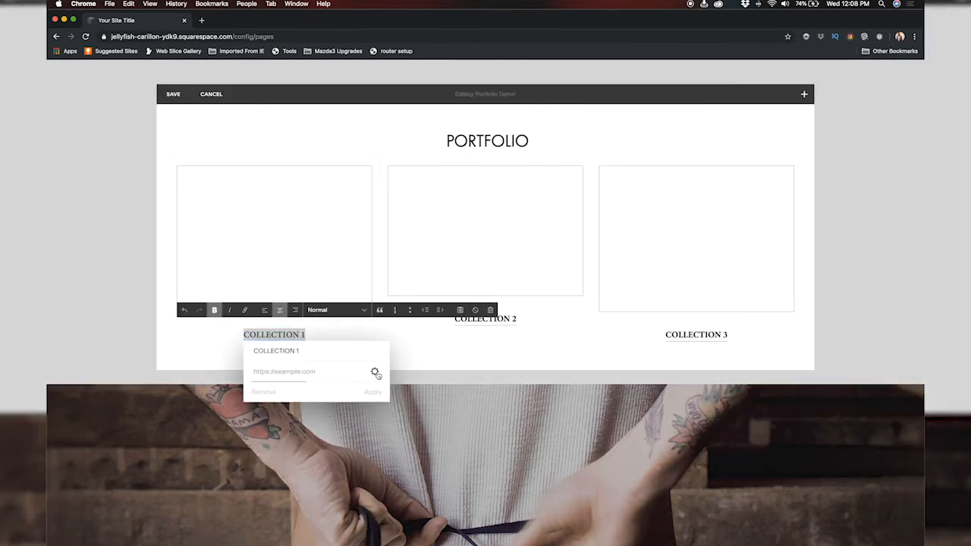
left_click(376, 374)
left_click(334, 259)
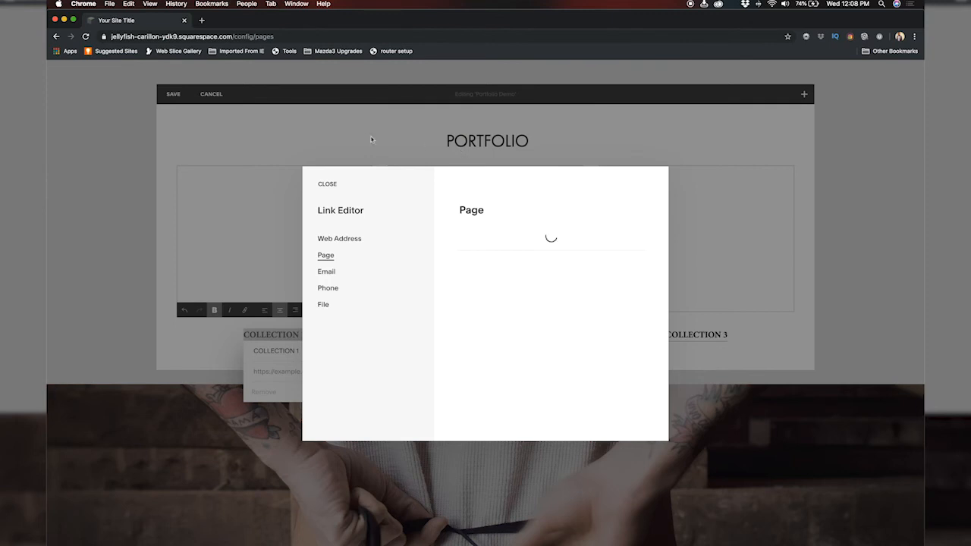
left_click(340, 186)
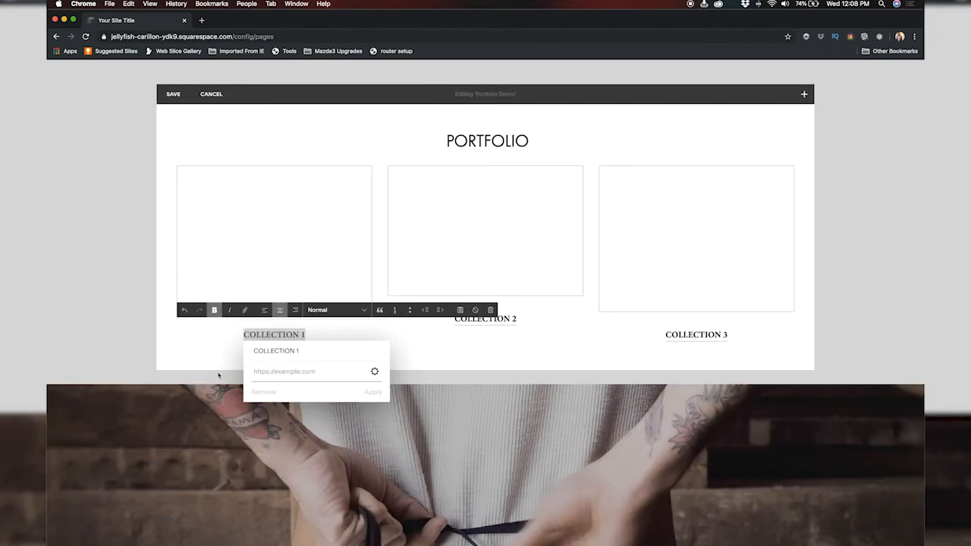
left_click(172, 100)
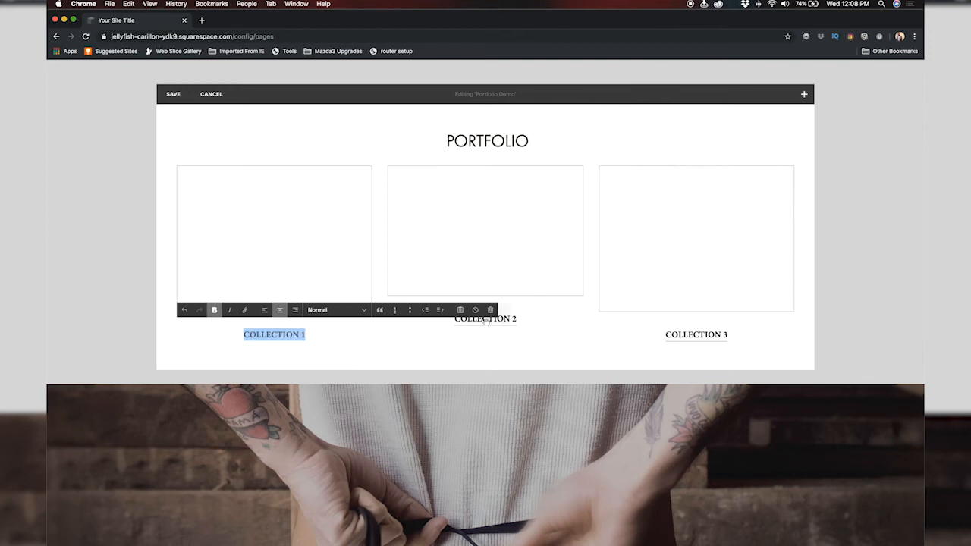
left_click(377, 347)
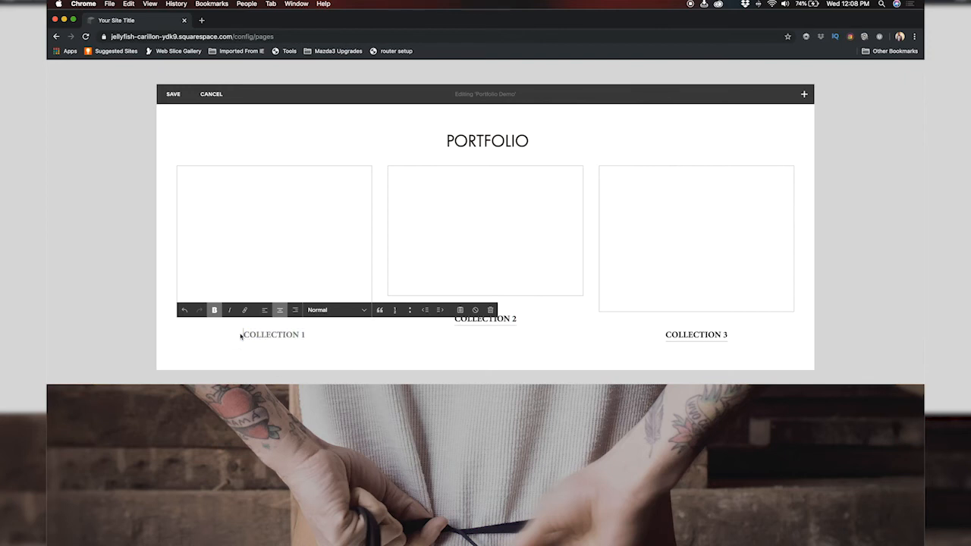
left_click(172, 96)
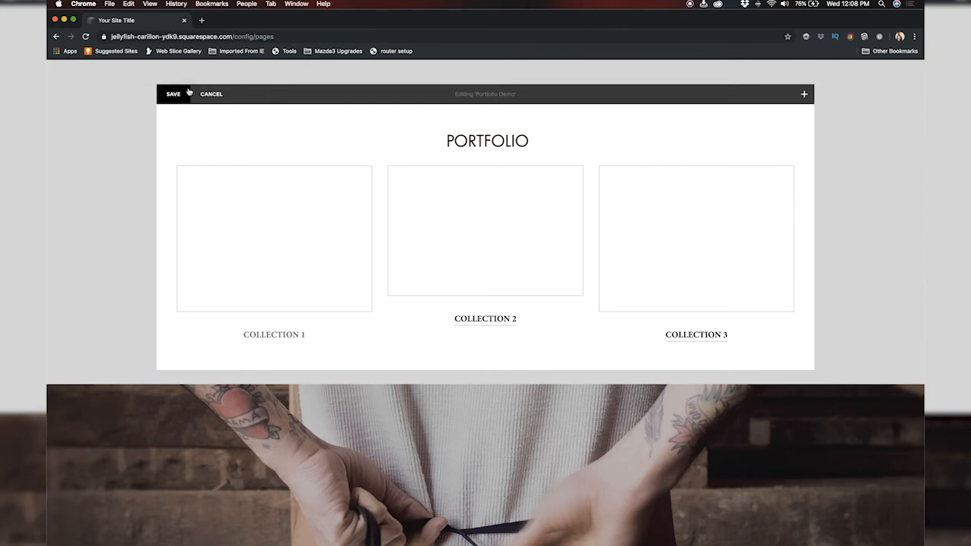
Reload the site editor page and discard the unsaved changes.
left_click(86, 36)
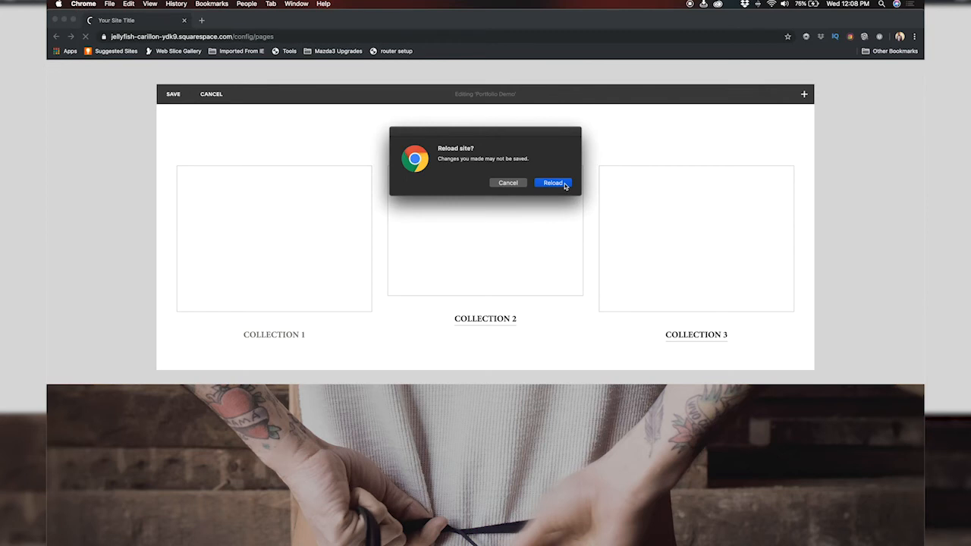
left_click(515, 183)
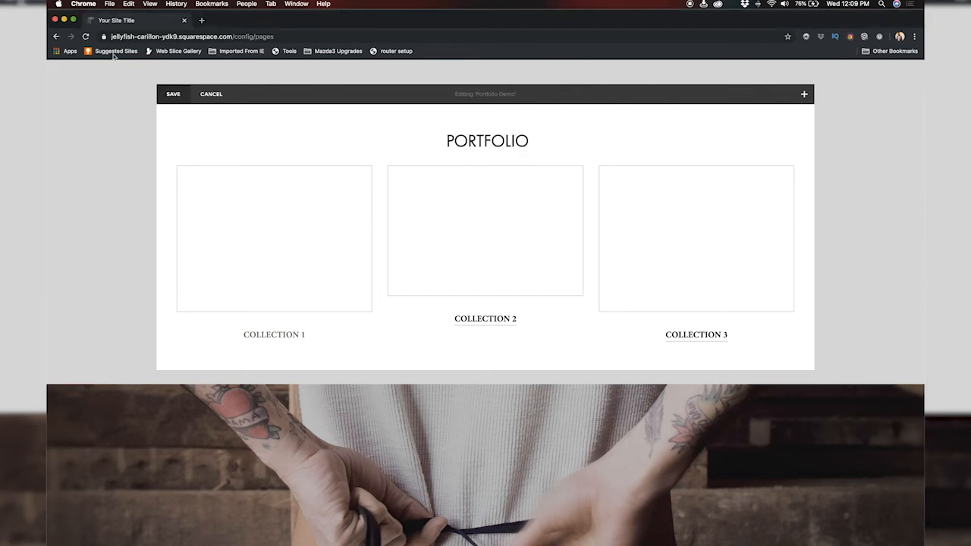
left_click(82, 37)
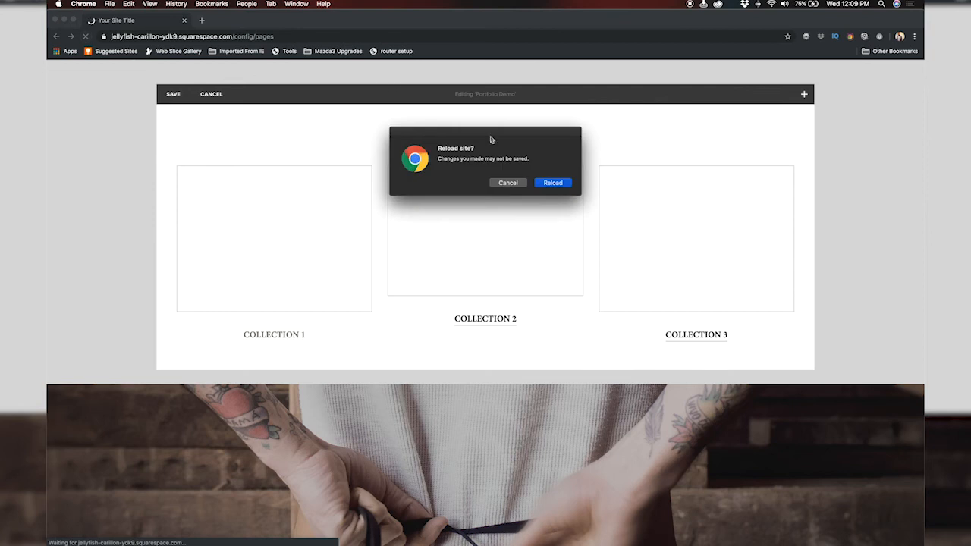
left_click(550, 183)
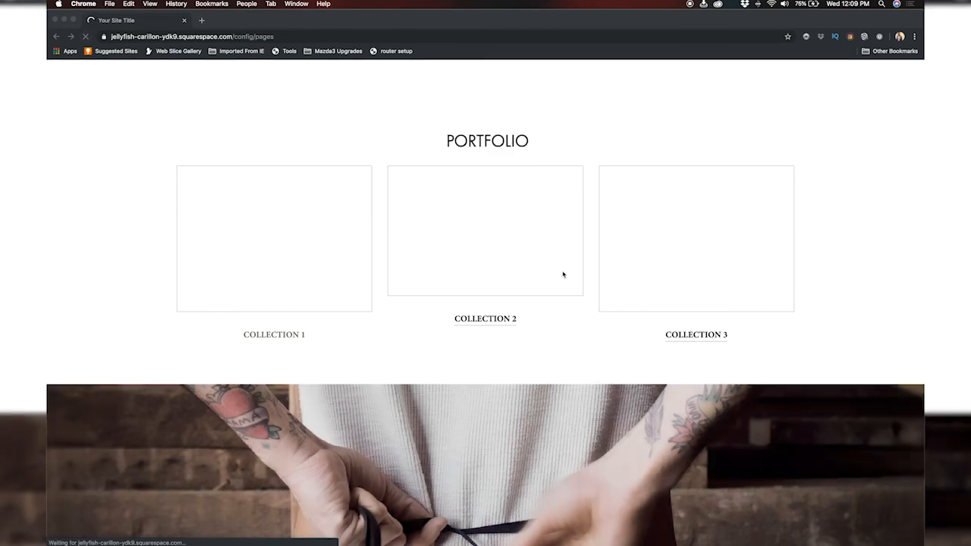
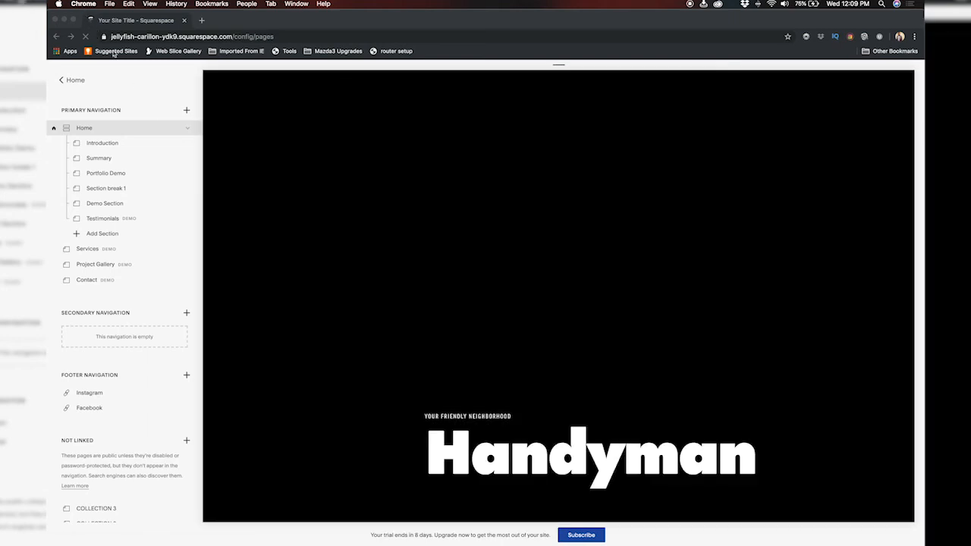
Examine the Portfolio section on the reloaded Home page, including the links on the collection titles.
scroll(438, 455, "down", 20)
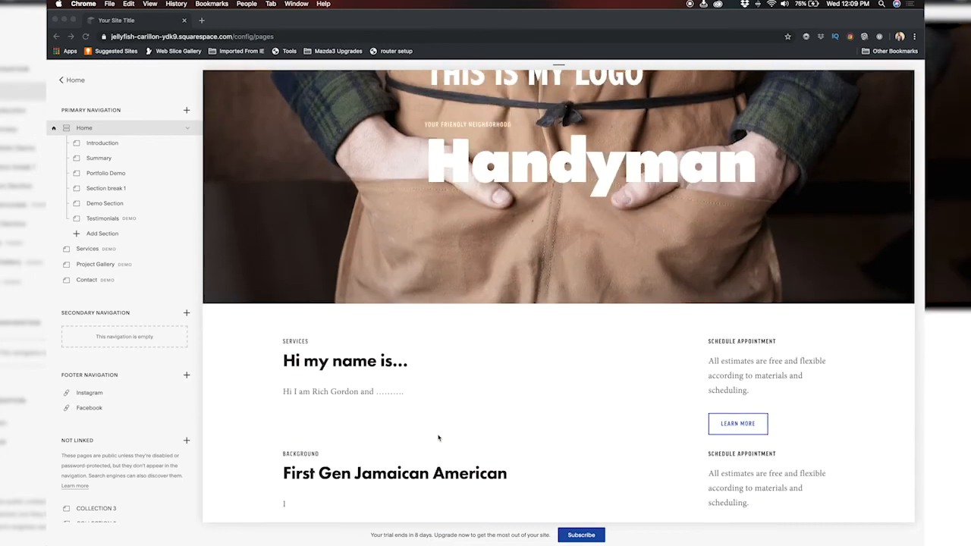
scroll(438, 438, "up", 5)
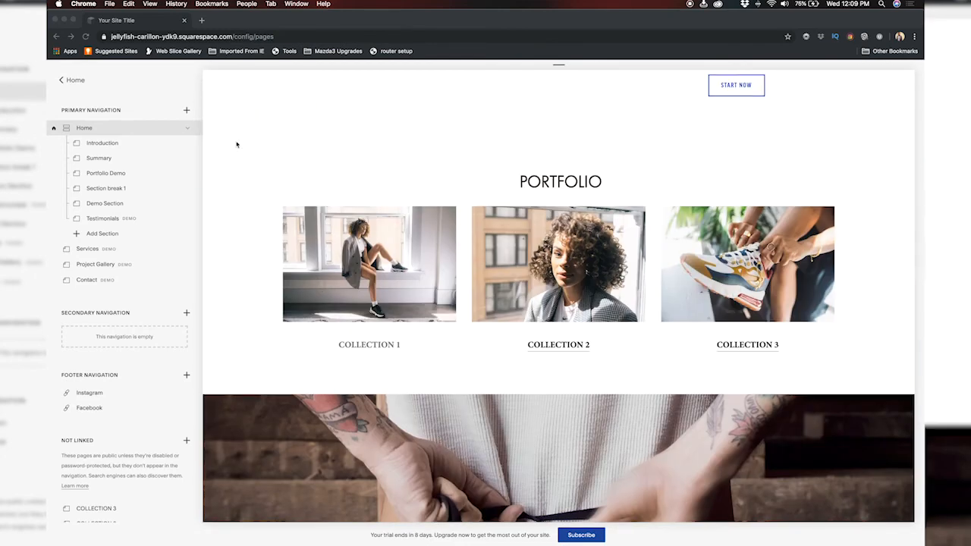
scroll(271, 205, "up", 3)
scroll(270, 206, "down", 8)
scroll(269, 204, "down", 3)
scroll(268, 204, "up", 15)
scroll(268, 204, "down", 2)
scroll(269, 204, "down", 3)
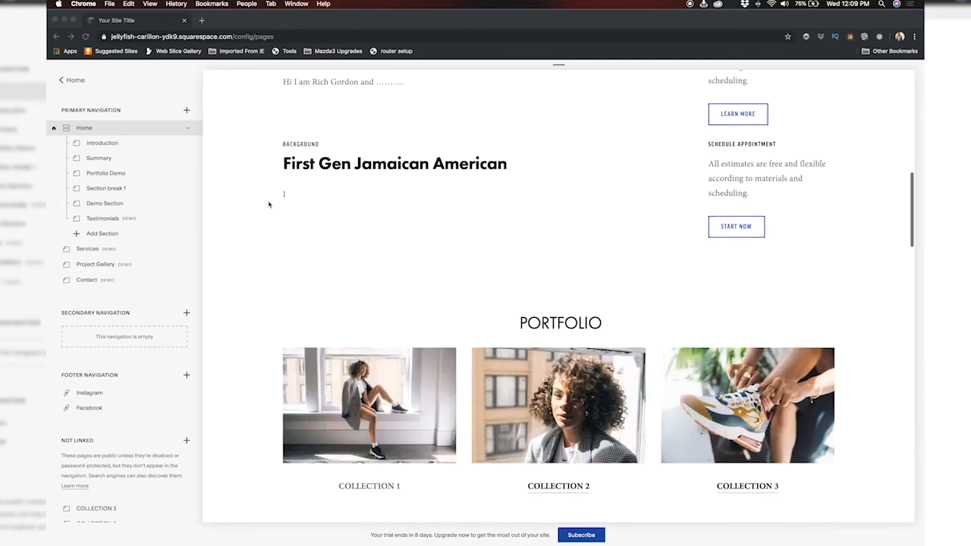
left_click(135, 93)
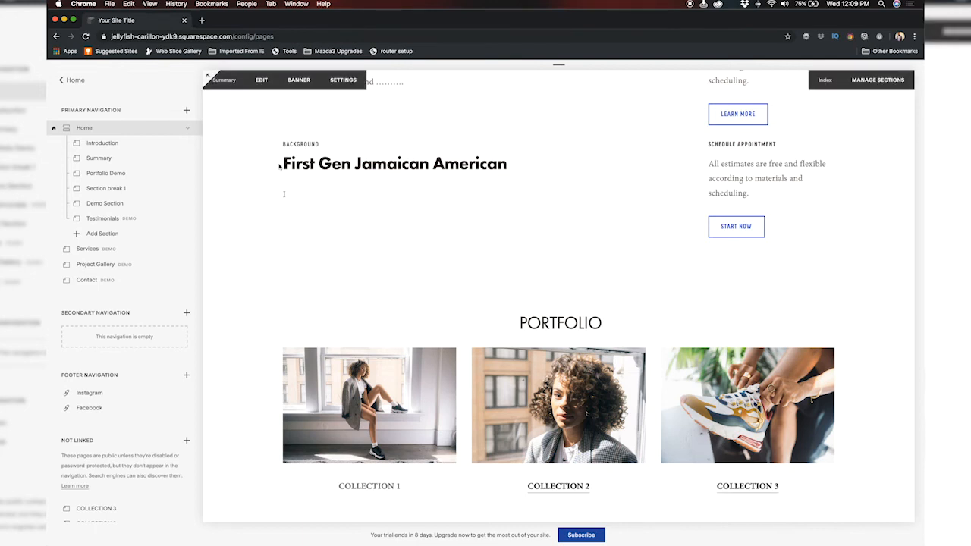
scroll(279, 163, "down", 4)
scroll(278, 119, "up", 1)
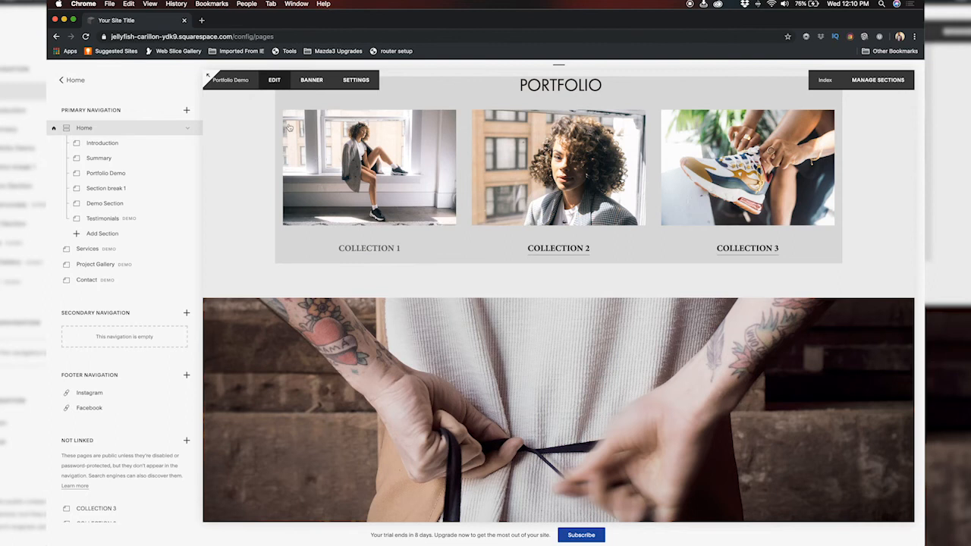
Link the COLLECTION 1 title text beneath the first image to the /collection-1 page and save the Portfolio Demo section.
left_click(274, 80)
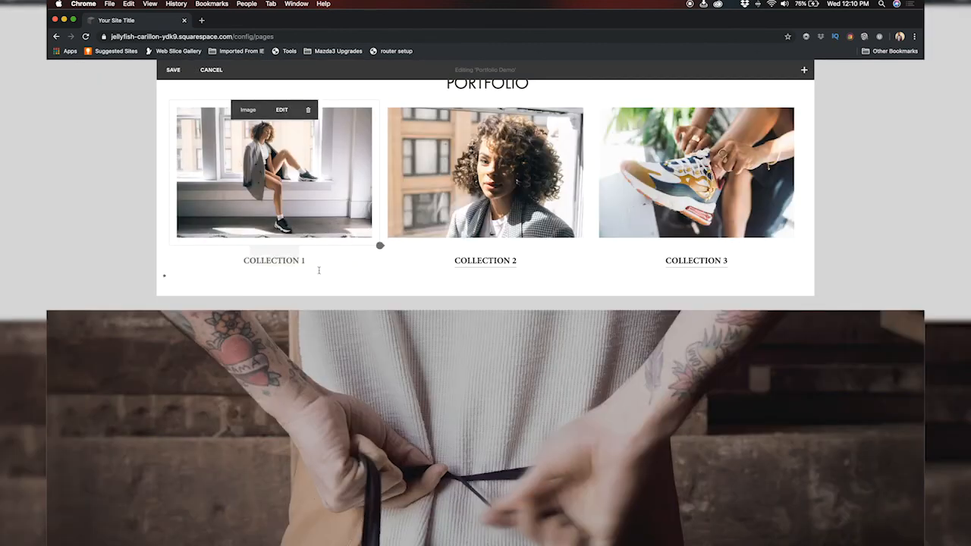
left_click(329, 262)
left_click_drag(329, 262, 203, 263)
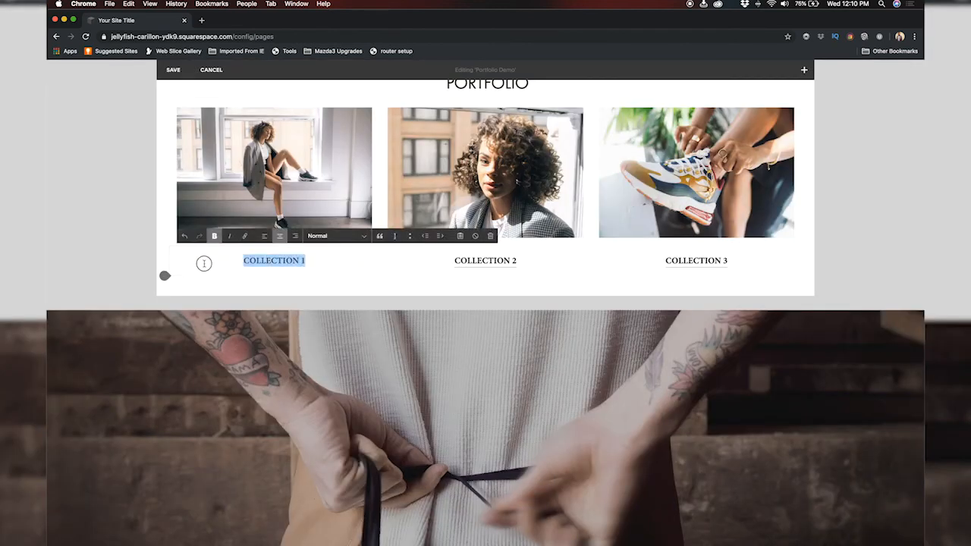
left_click(245, 238)
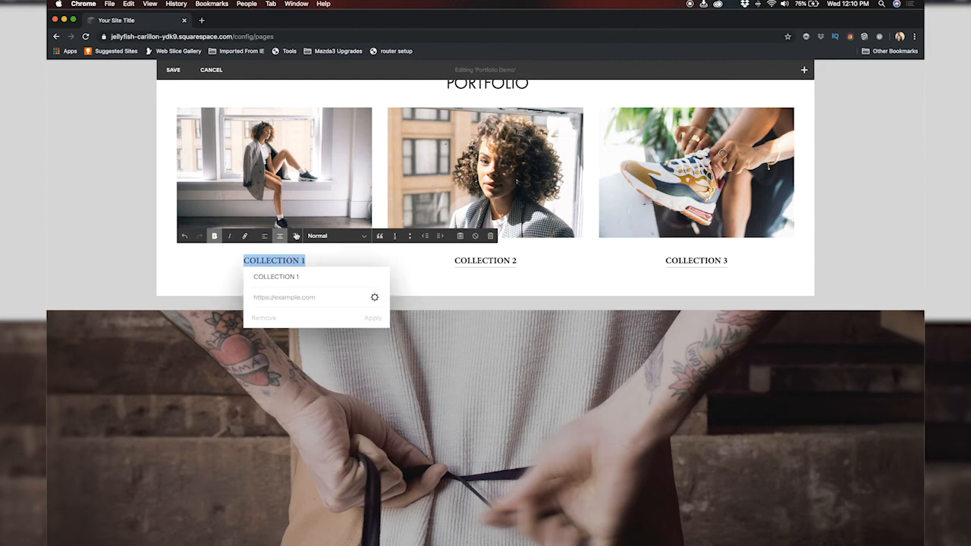
left_click(374, 299)
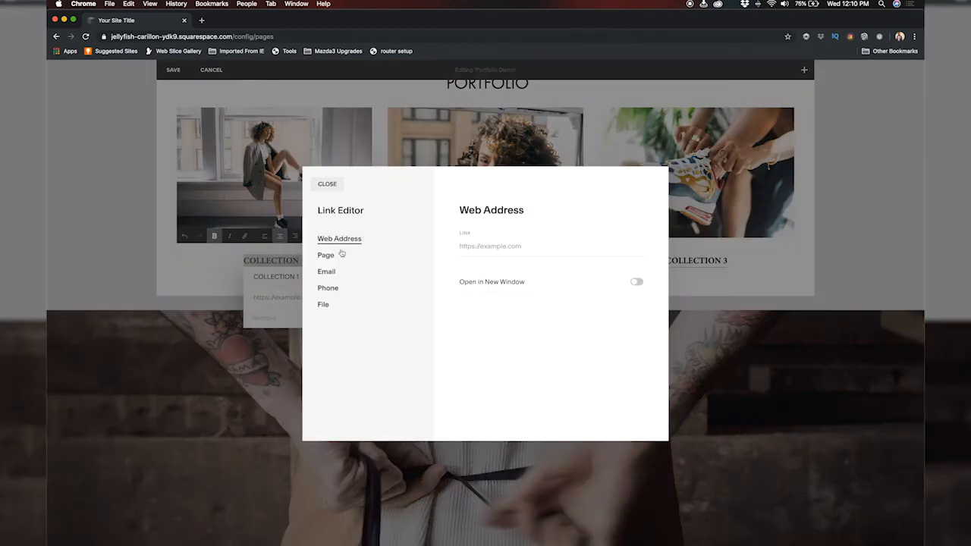
left_click(329, 256)
left_click(508, 242)
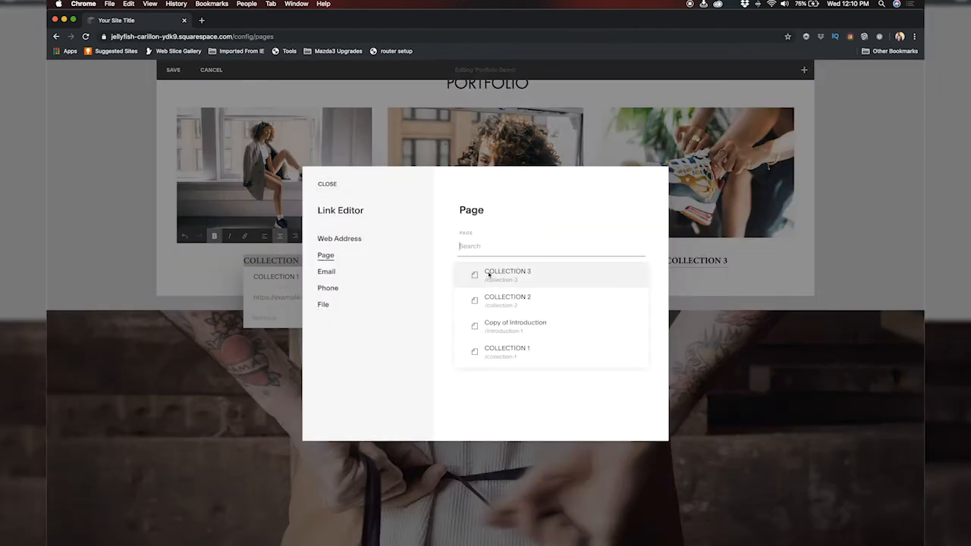
left_click(524, 346)
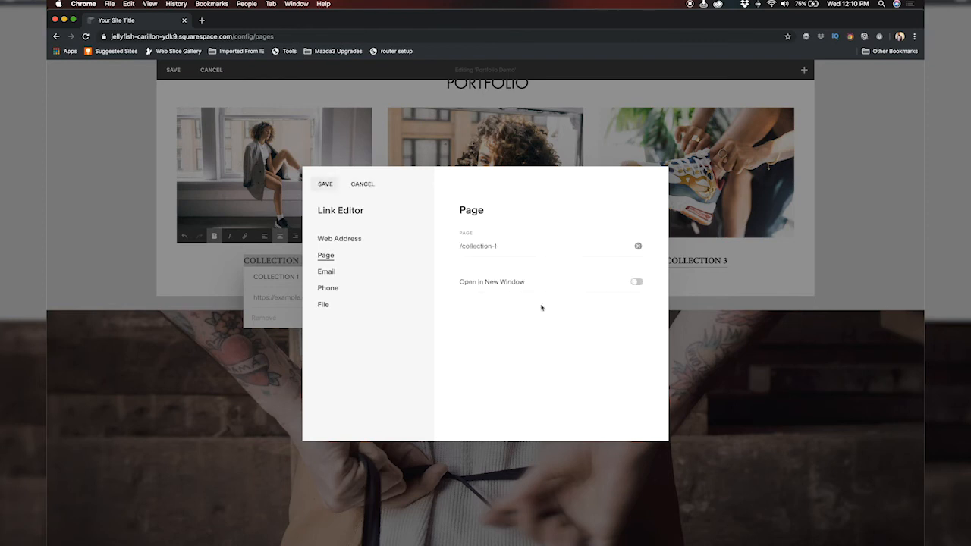
left_click(324, 183)
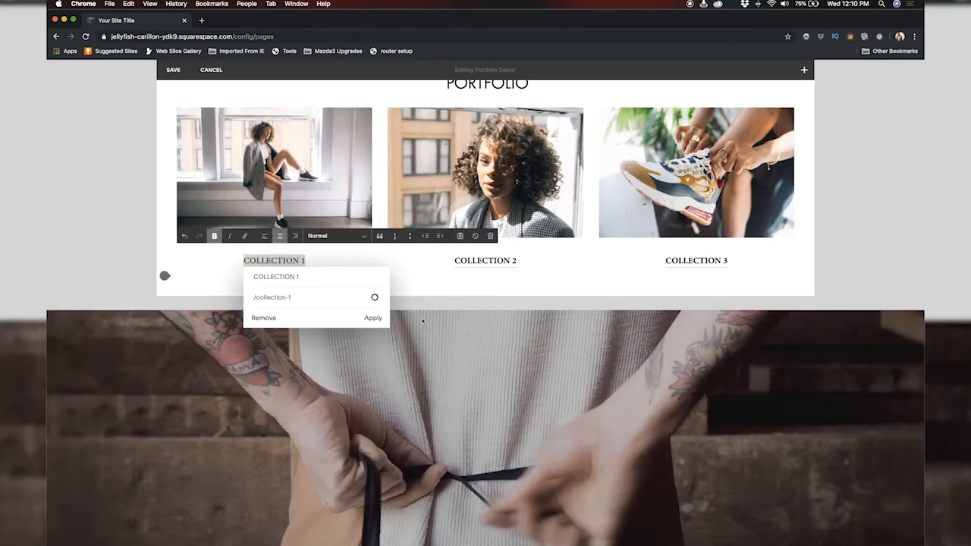
left_click(374, 318)
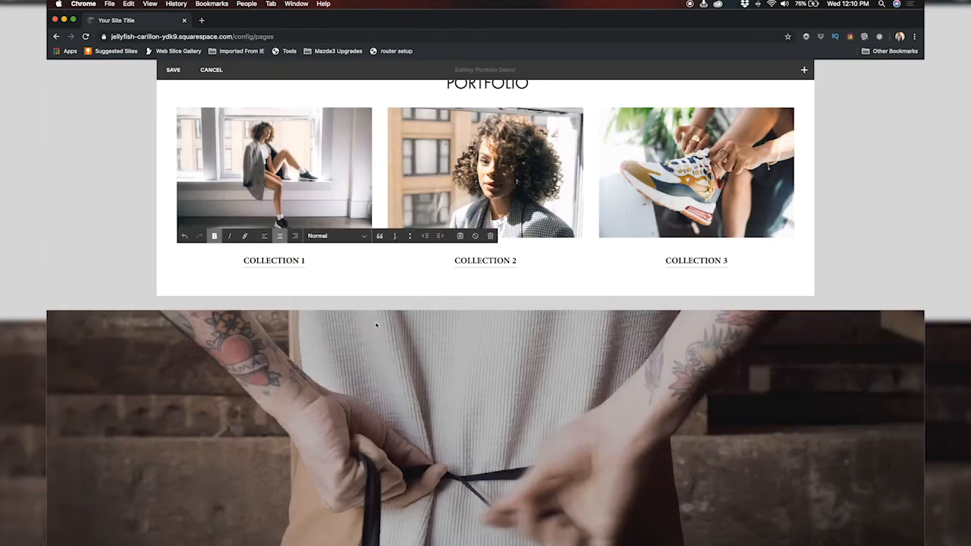
left_click(174, 69)
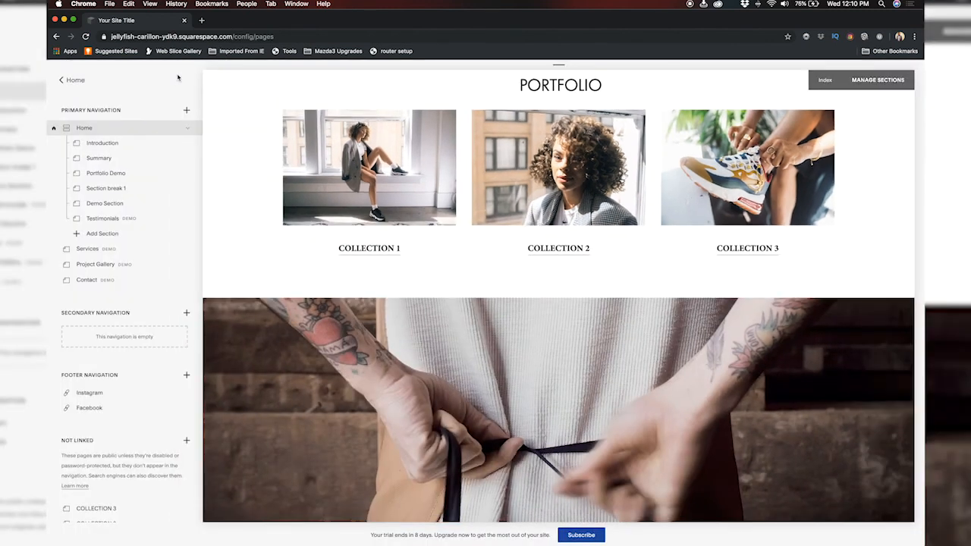
Open the unlinked COLLECTION 1 page, edit its page content and replace the heading text with INSPO.
scroll(392, 262, "up", 3)
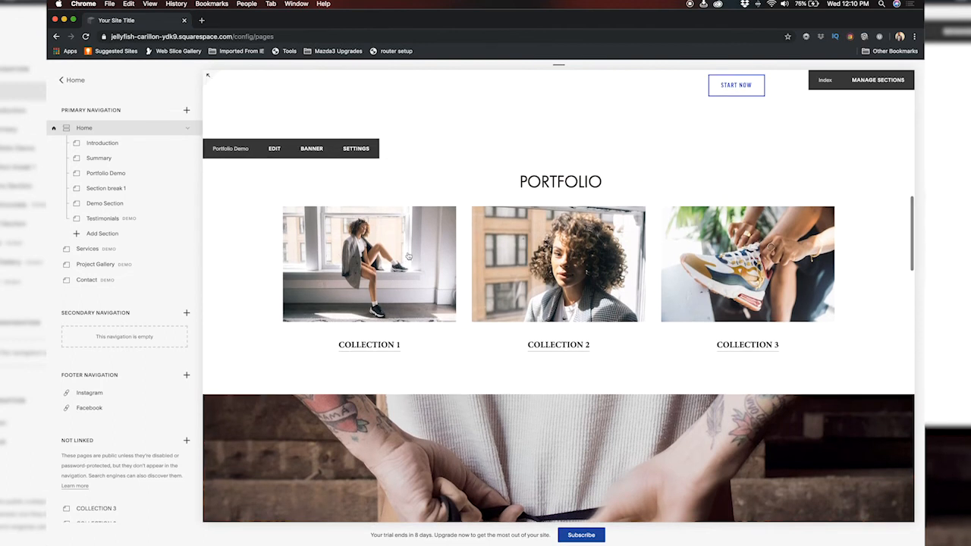
scroll(143, 373, "down", 3)
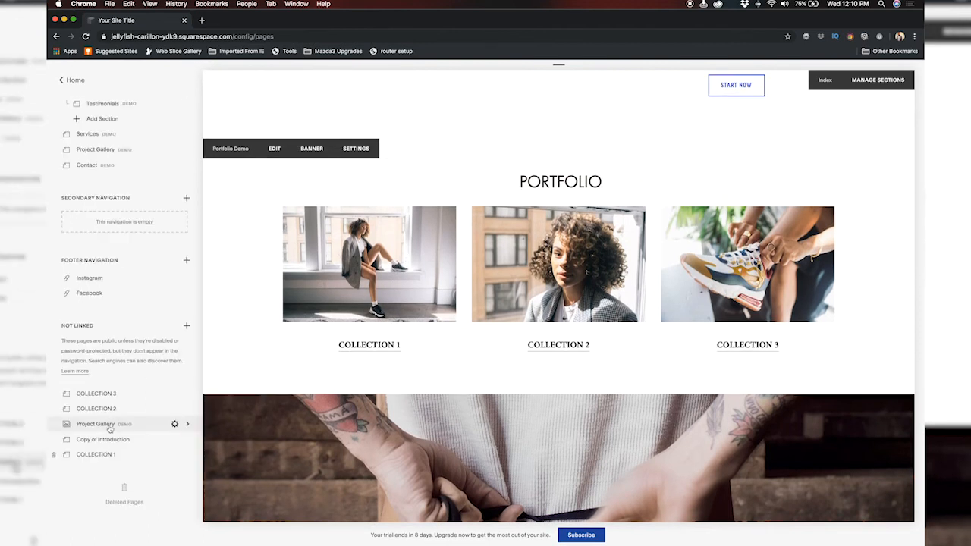
left_click(95, 454)
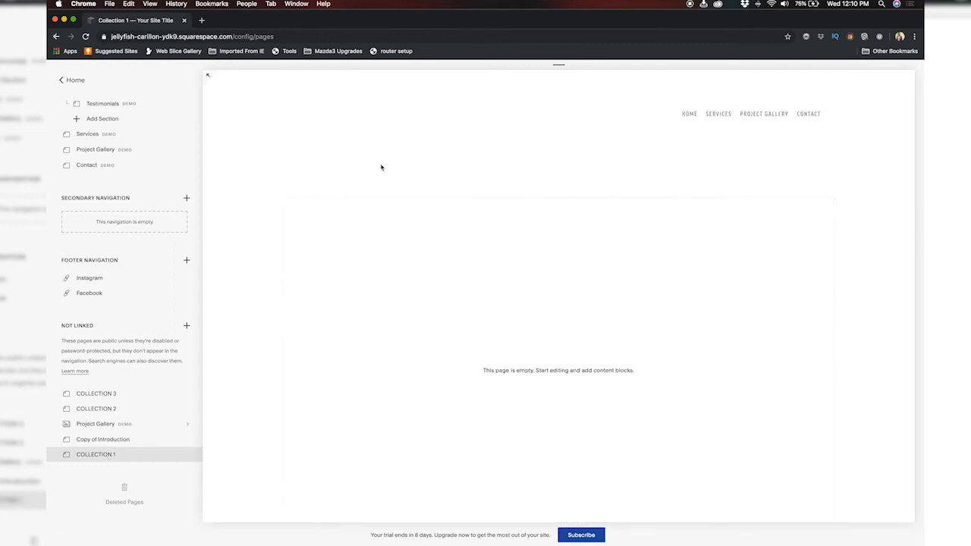
mouse_move(351, 243)
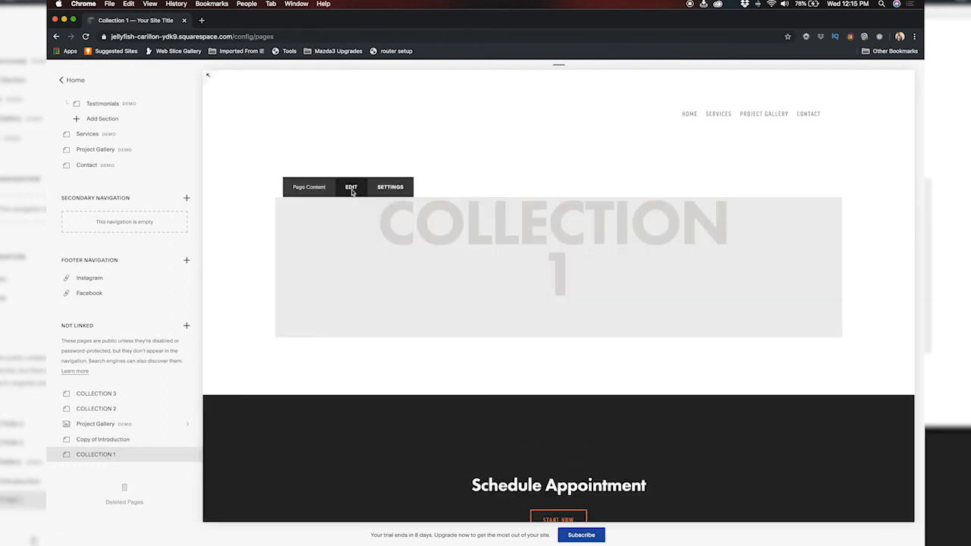
left_click(351, 187)
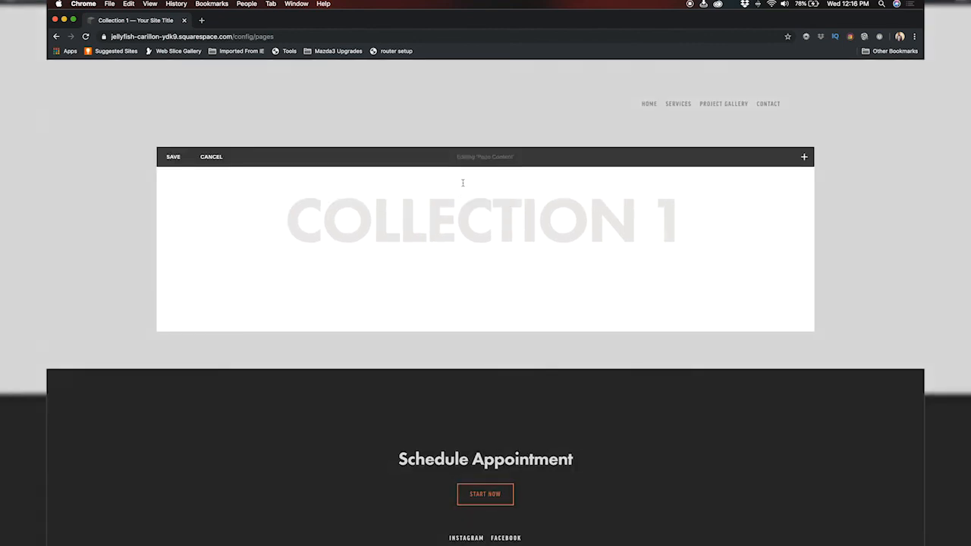
triple_click(544, 220)
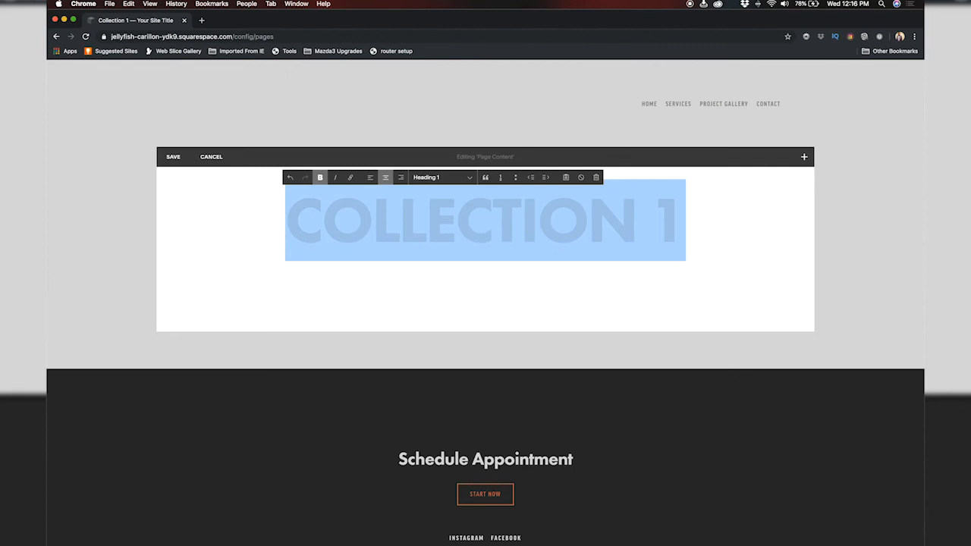
type("INS")
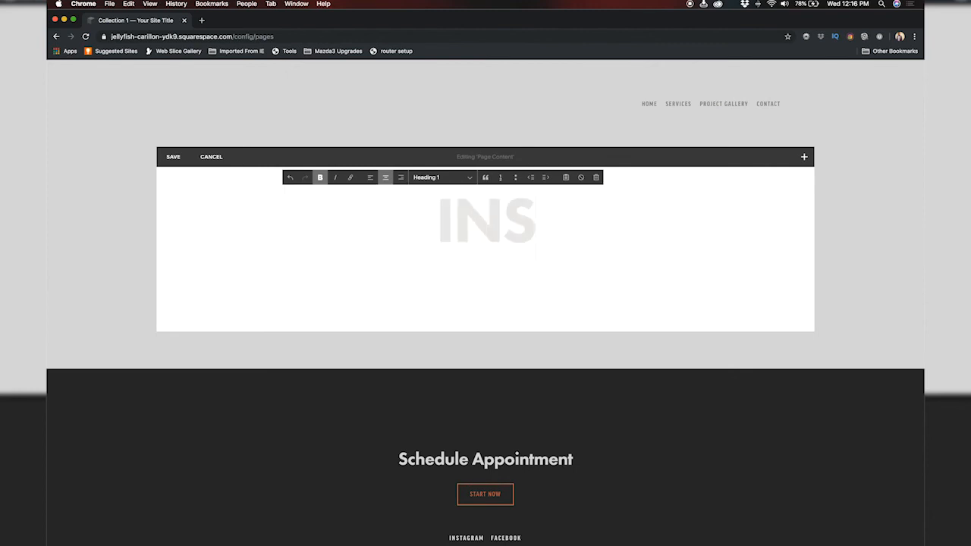
type("PO")
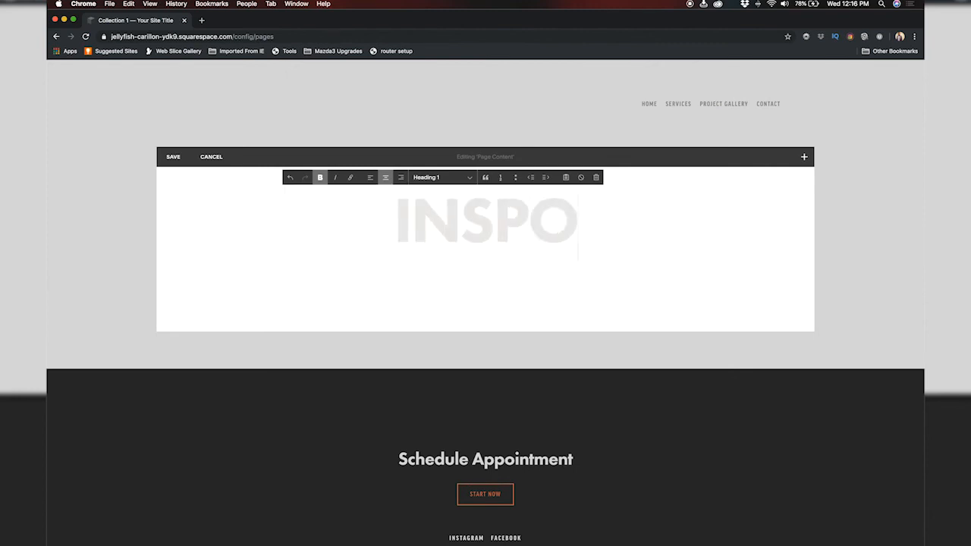
Duplicate the INSPO heading below the original and change the copy's text to DEV.
key("super+a")
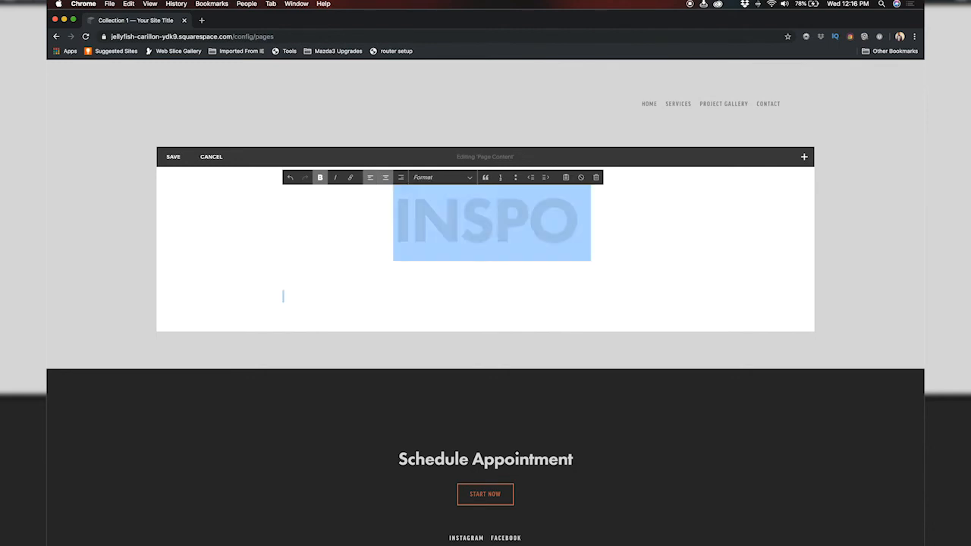
key("Right")
key("Return")
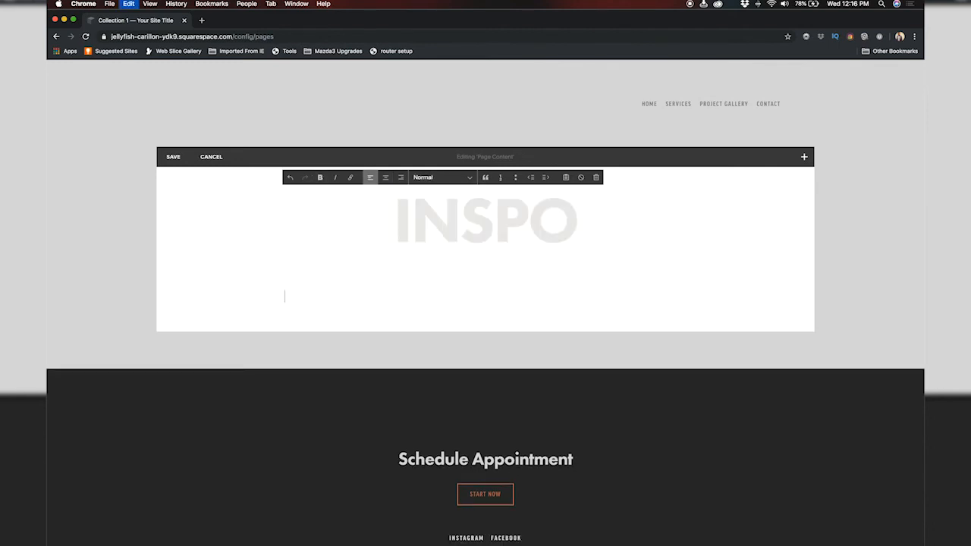
type("INSPO")
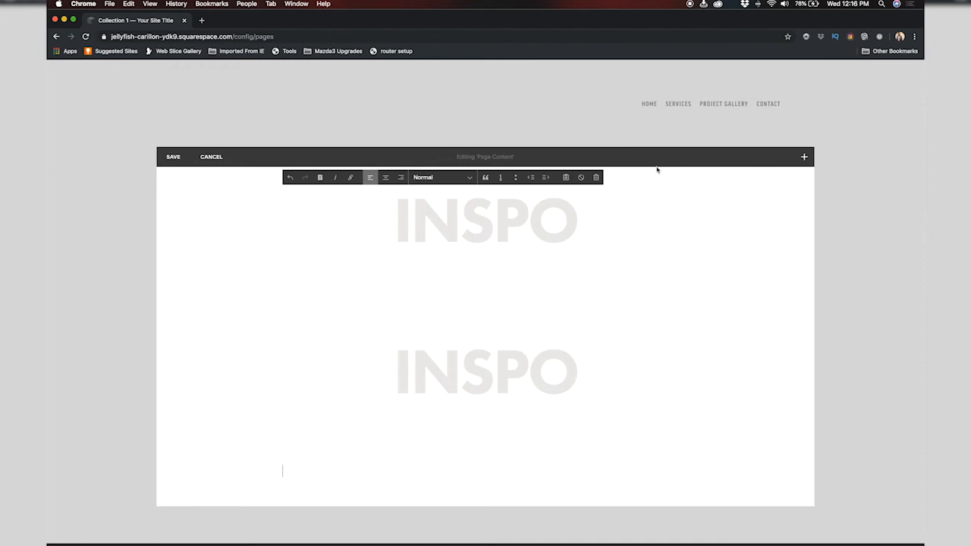
left_click(424, 303)
double_click(462, 364)
key("super+c")
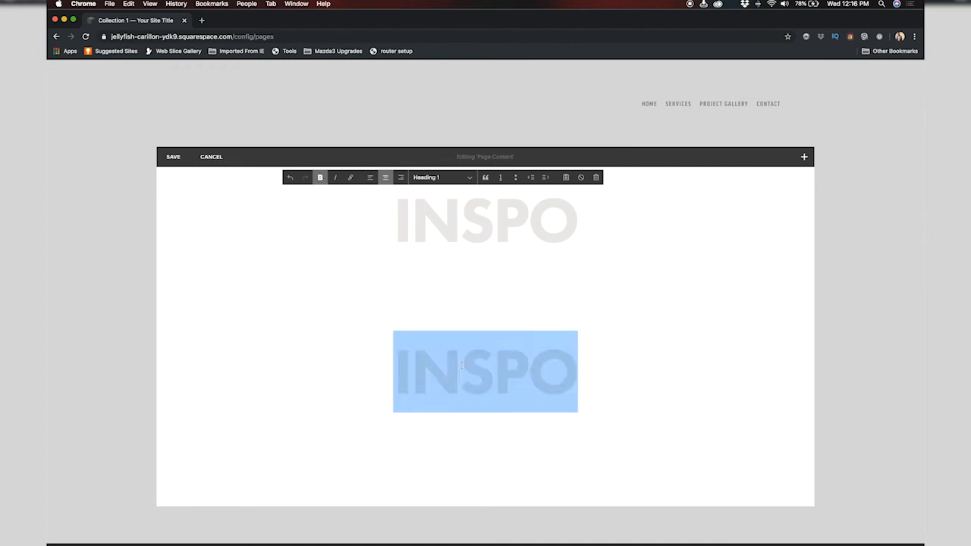
type("DEV")
Add a third heading in the same style below DEV, using a pasted copy of INSPO changed to FINAL.
key("Return")
type("FINAL")
key("BackSpace")
key("BackSpace")
key("BackSpace")
key("super+v")
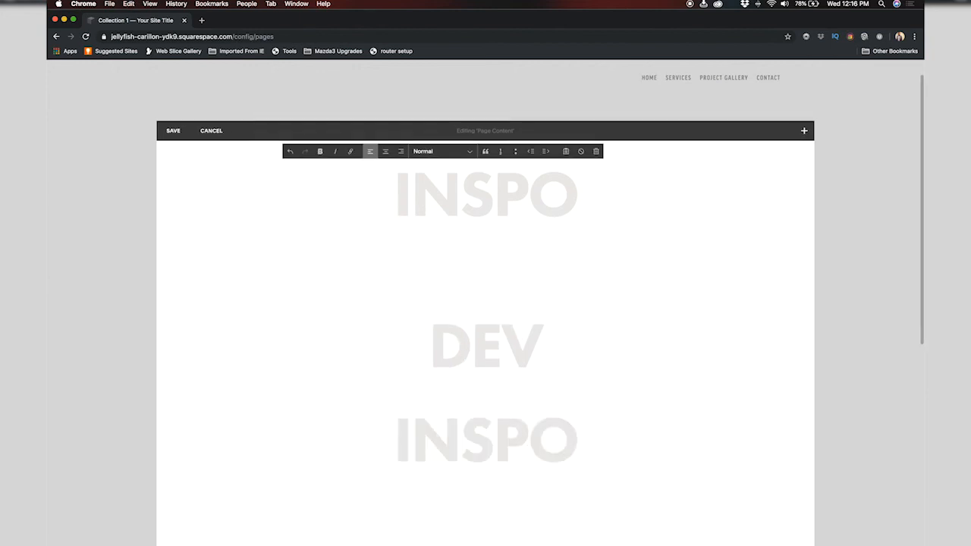
left_click(502, 435)
double_click(502, 435)
type("FINAL")
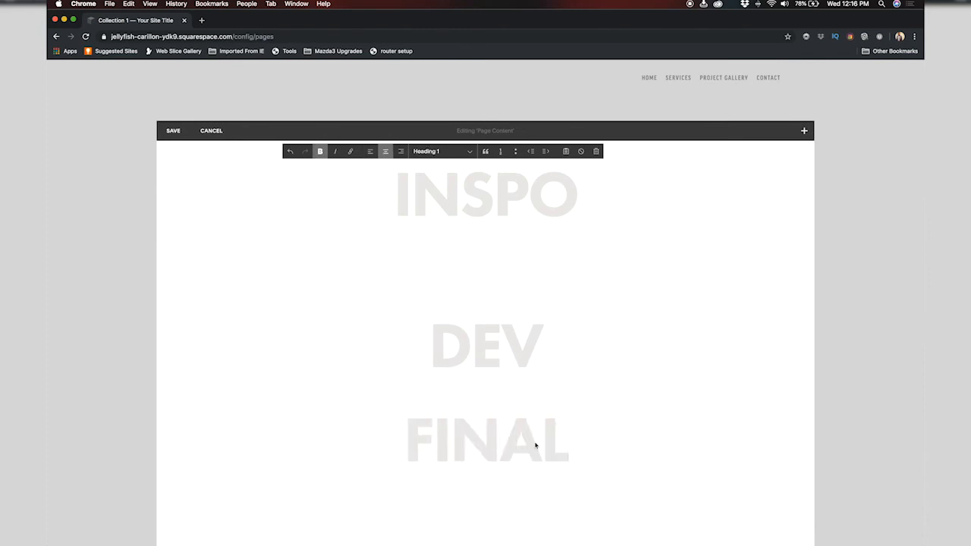
Format the INSPO, DEV and FINAL lines as Heading 2 and remove the blank line between INSPO and DEV.
mouse_move(579, 436)
left_mouse_down()
mouse_move(416, 171)
mouse_move(584, 420)
left_mouse_up()
left_click(396, 194)
double_click(395, 194)
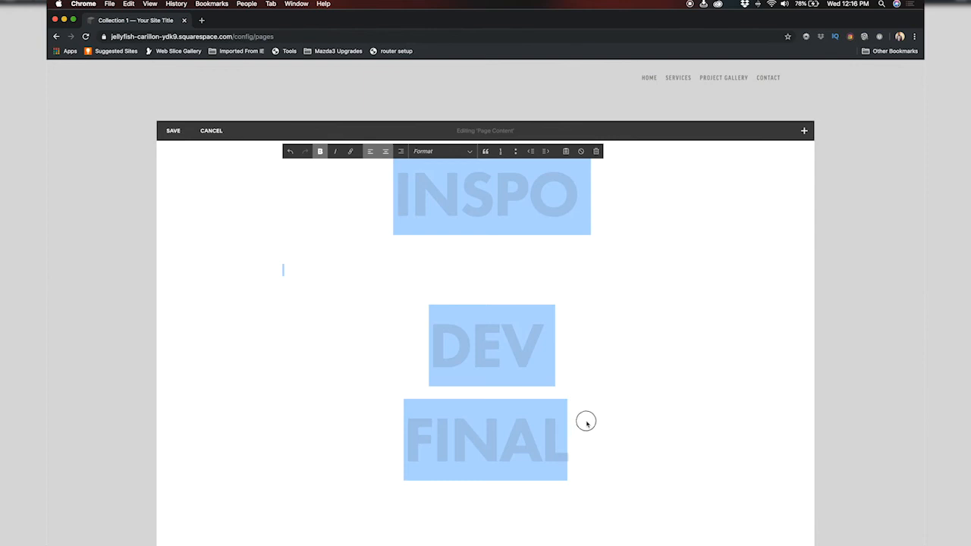
left_click(469, 152)
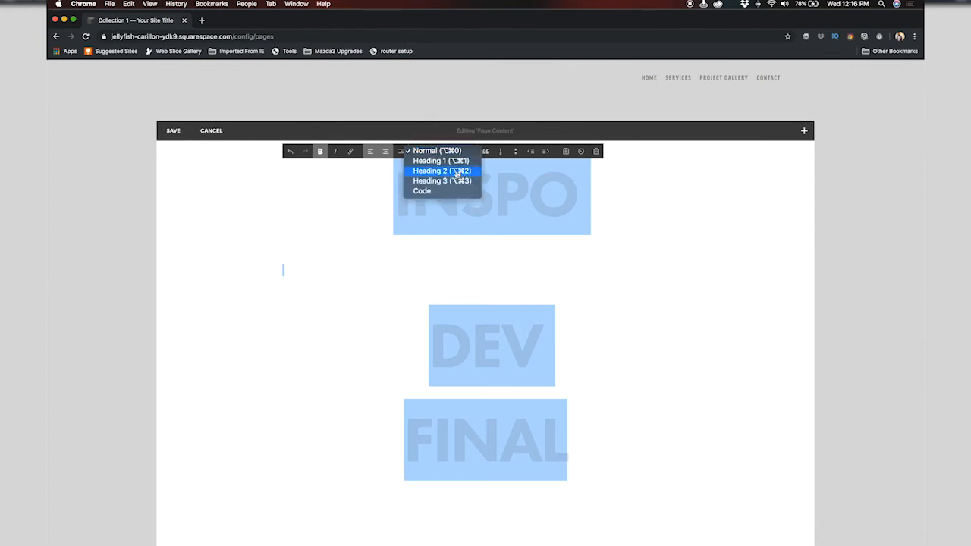
left_click(448, 172)
left_click(465, 210)
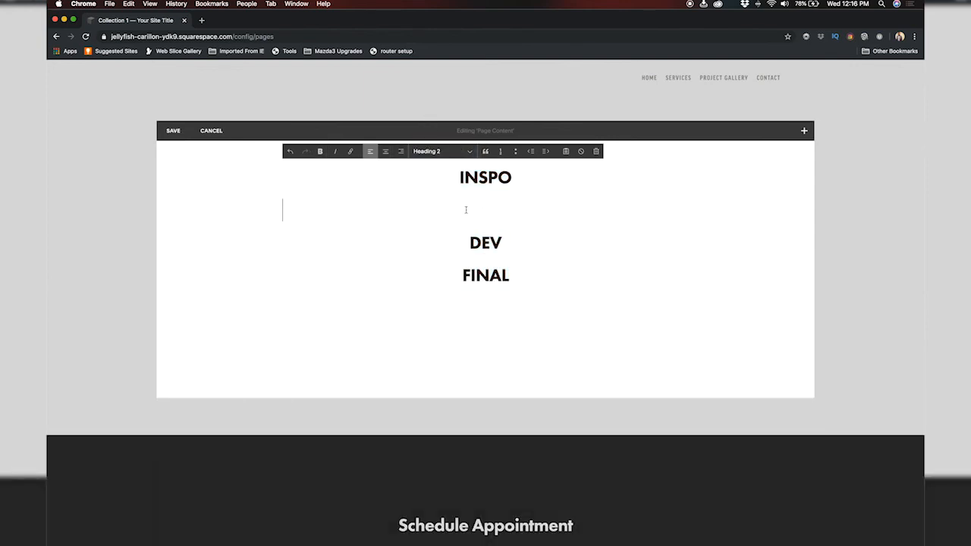
key("BackSpace")
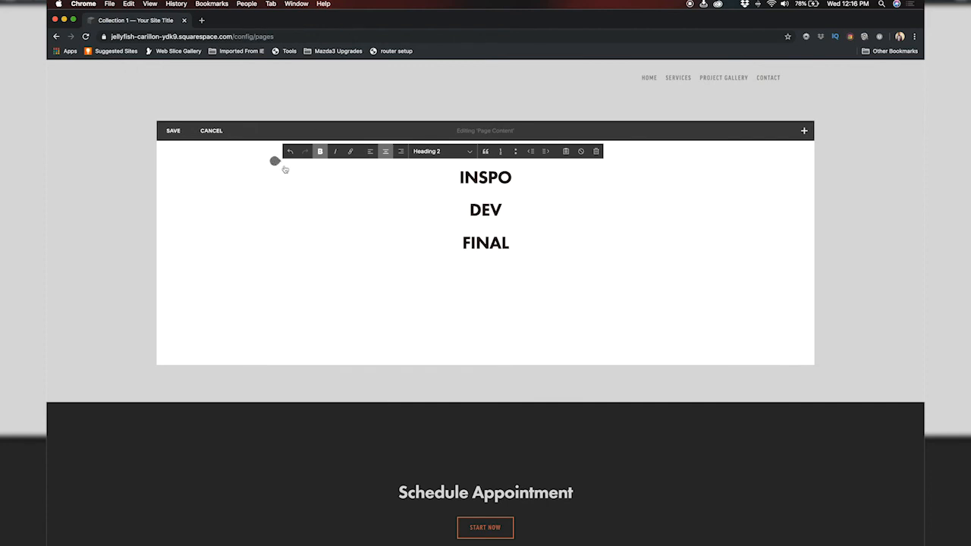
Insert a Poster image block above the INSPO heading and upload maxine-fif-kttp-sony-10.jpg into it.
left_click(275, 162)
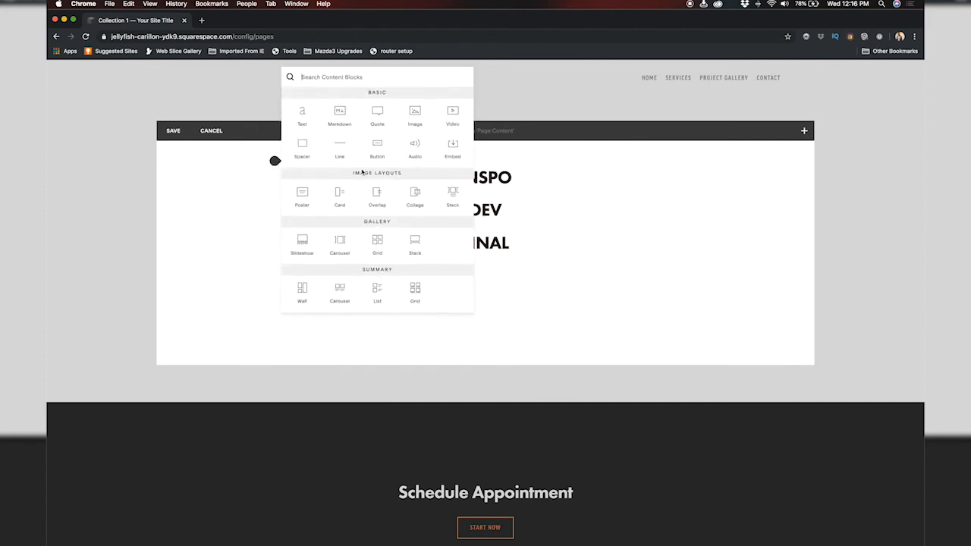
left_click(308, 193)
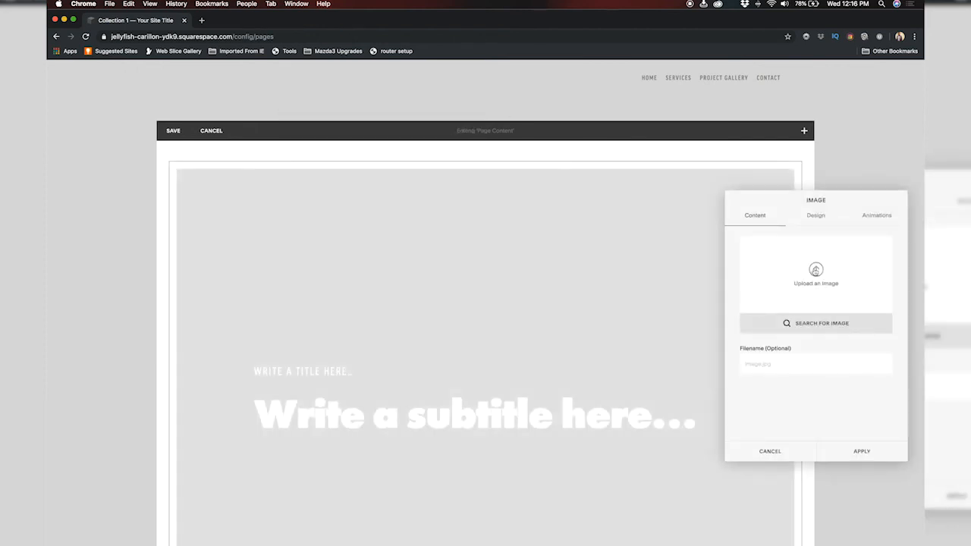
left_click(815, 272)
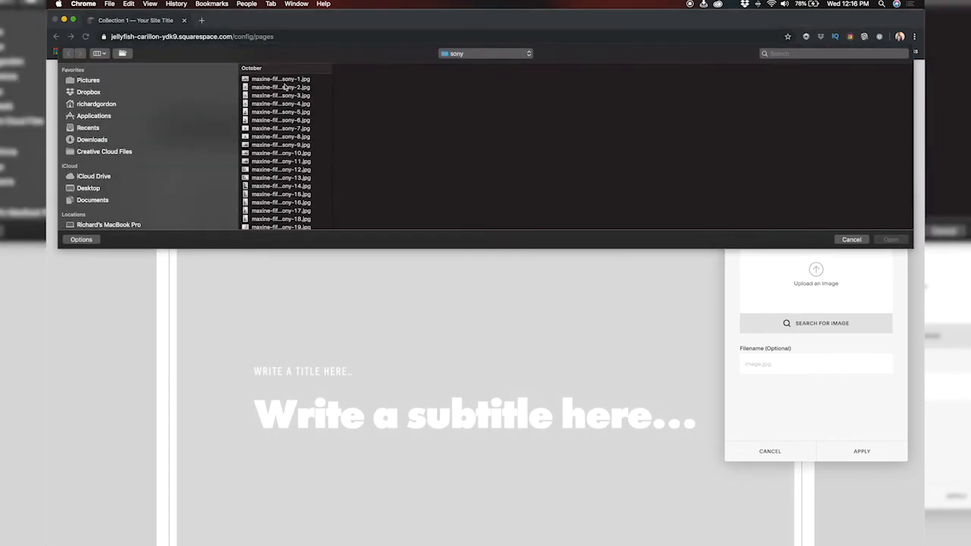
left_click(287, 153)
left_click(889, 243)
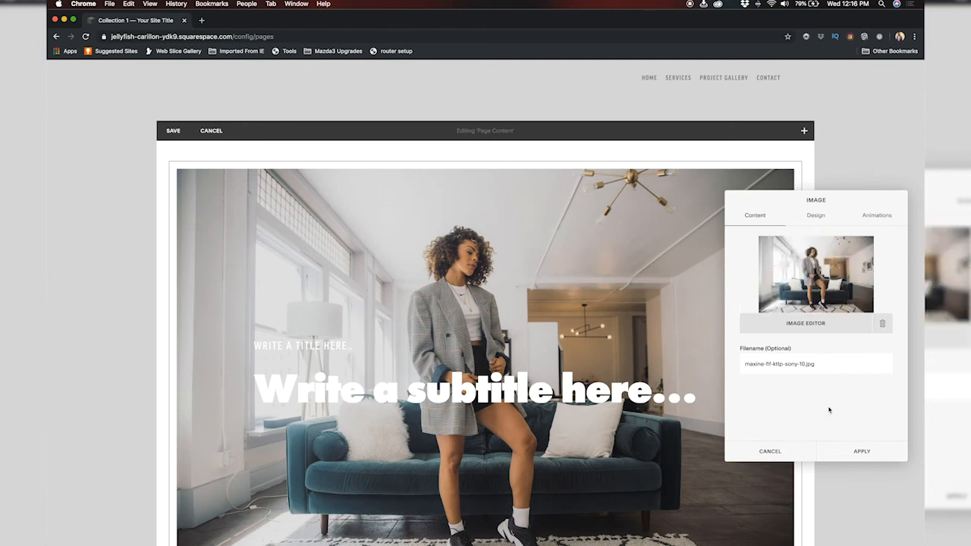
left_click(862, 451)
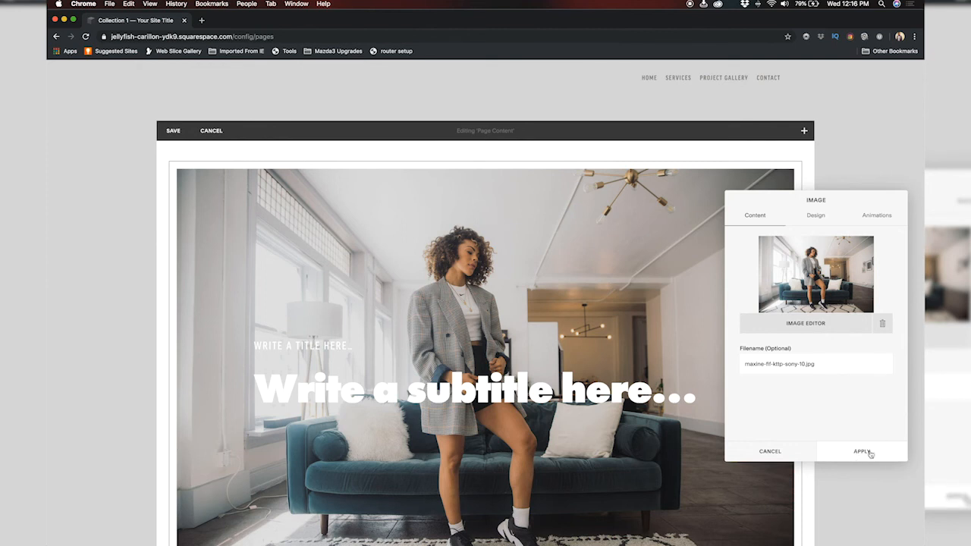
Set the poster image's subtitle to COLLECTION 1 and save the page content.
left_click(472, 387)
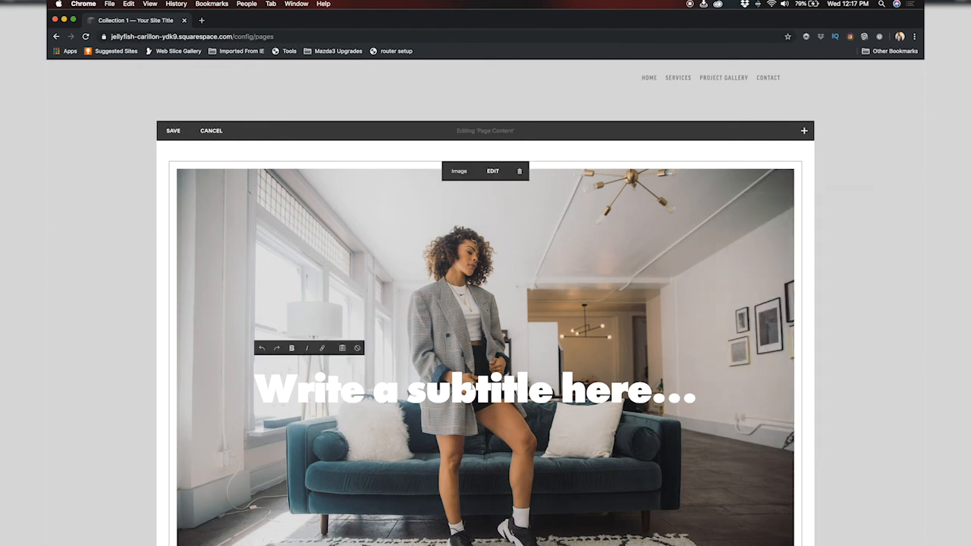
type("COLLEC")
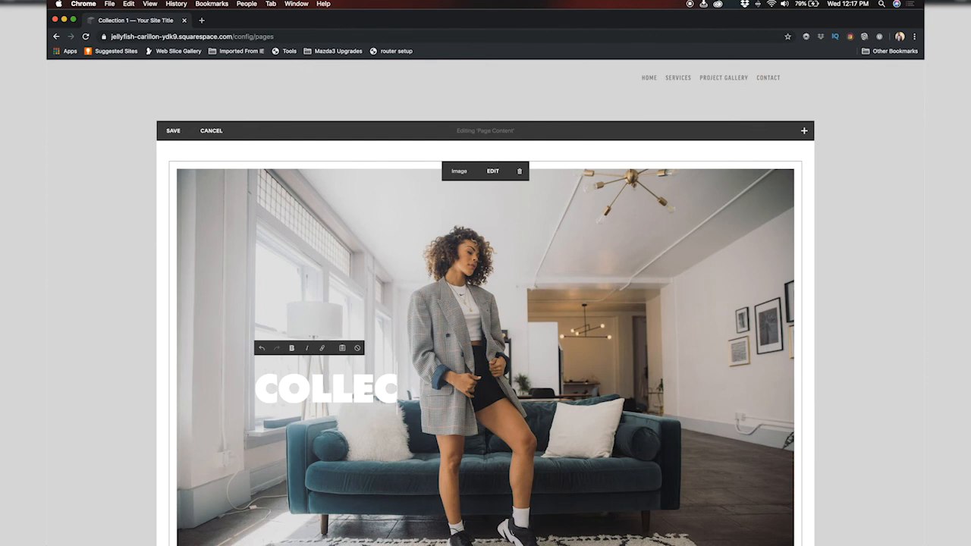
type("TION 1")
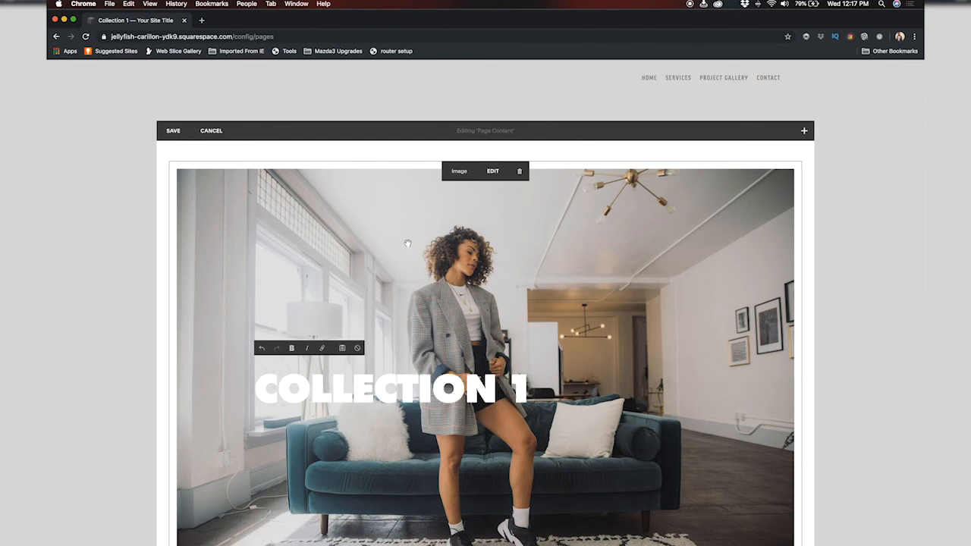
left_click(173, 132)
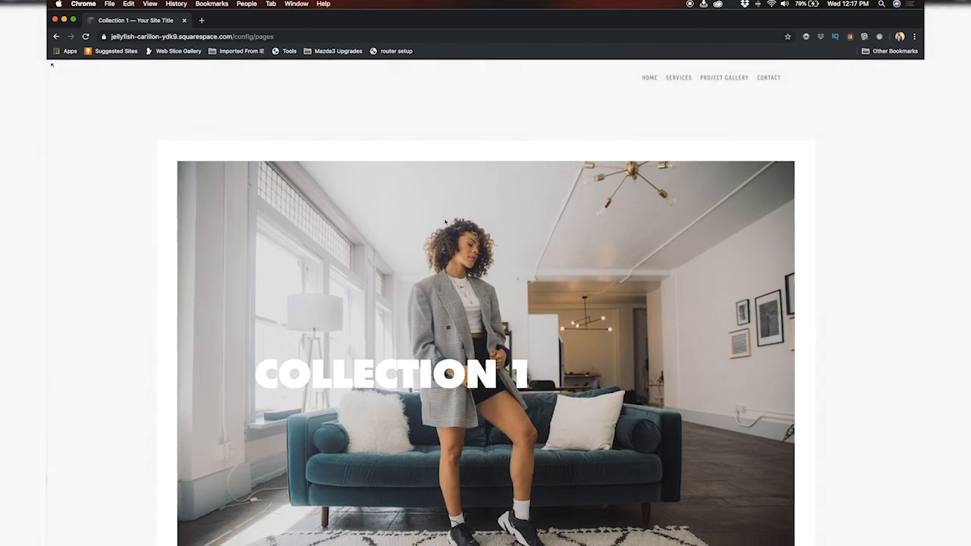
scroll(552, 322, "down", 7)
scroll(552, 322, "up", 5)
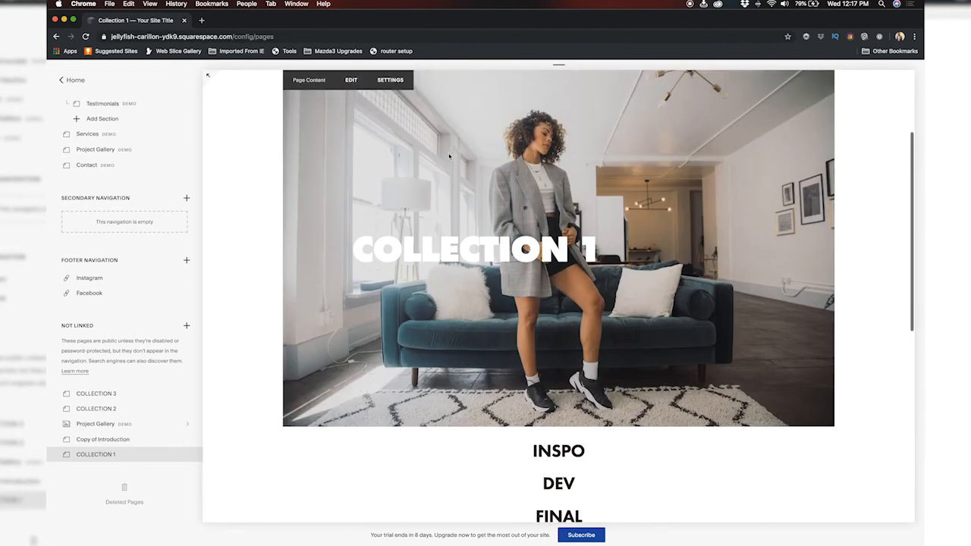
Reduce the height of the COLLECTION 1 poster image so it forms a shorter banner, and save the page content.
left_click(351, 80)
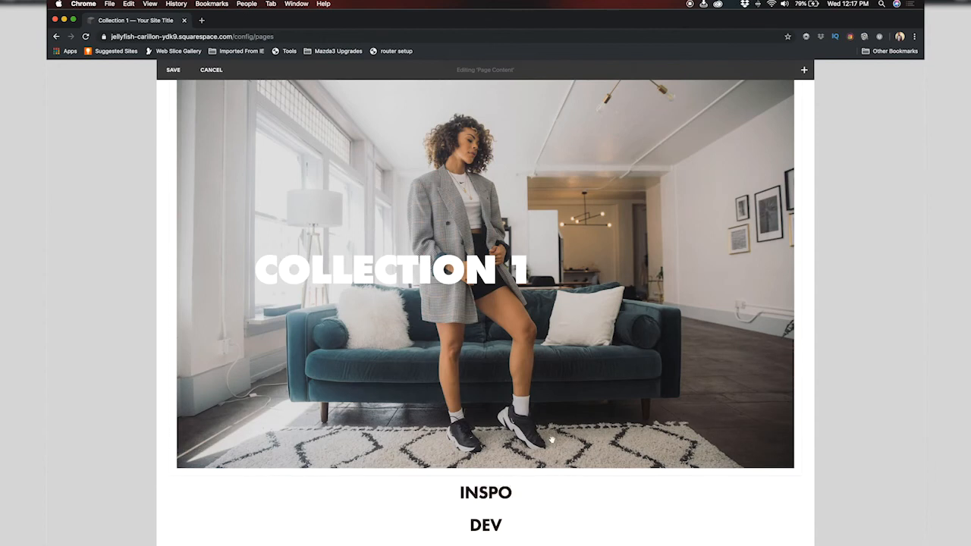
mouse_move(485, 475)
left_click_drag(485, 475, 486, 319)
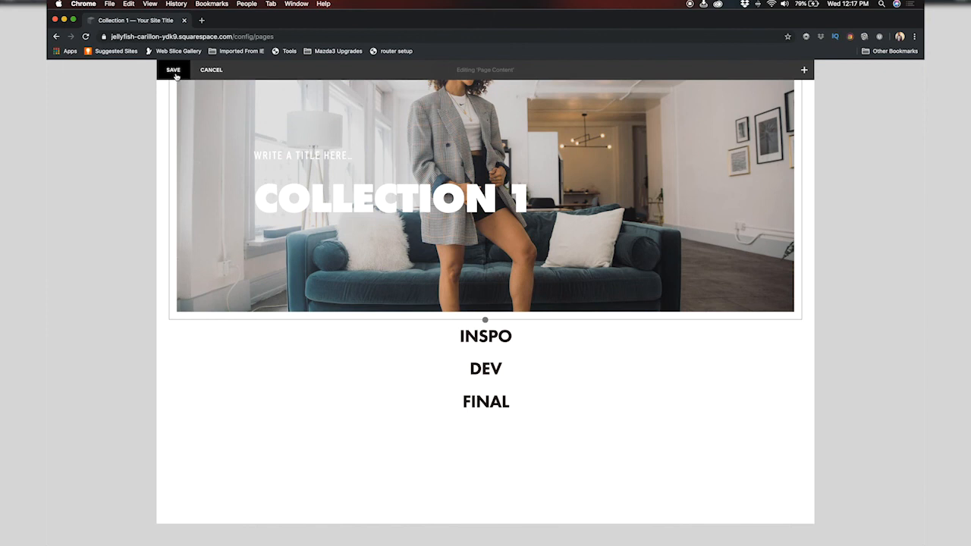
left_click(173, 69)
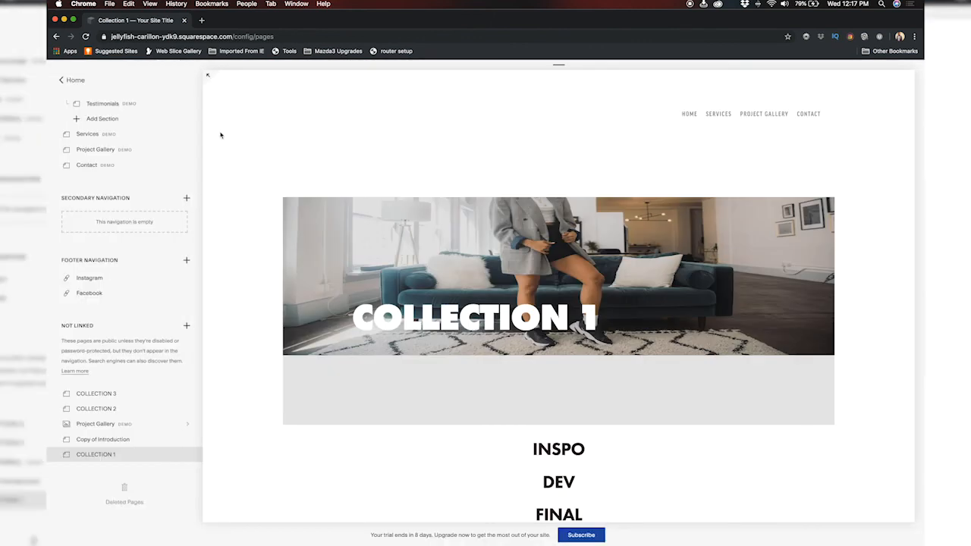
scroll(284, 290, "down", 2)
scroll(284, 292, "up", 2)
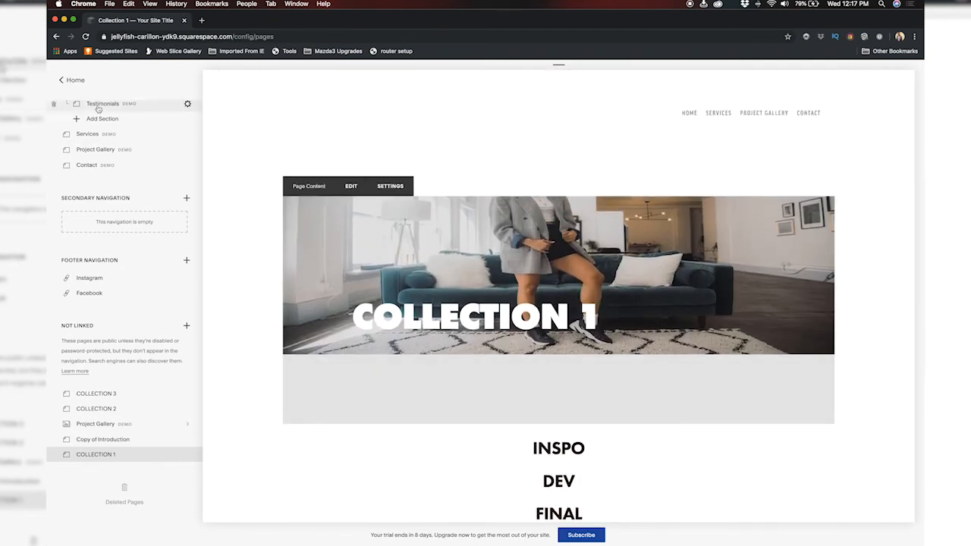
Return to the Portfolio Demo section on the Home page and test the link of the COLLECTION 1 image.
scroll(98, 109, "up", 3)
left_click(110, 175)
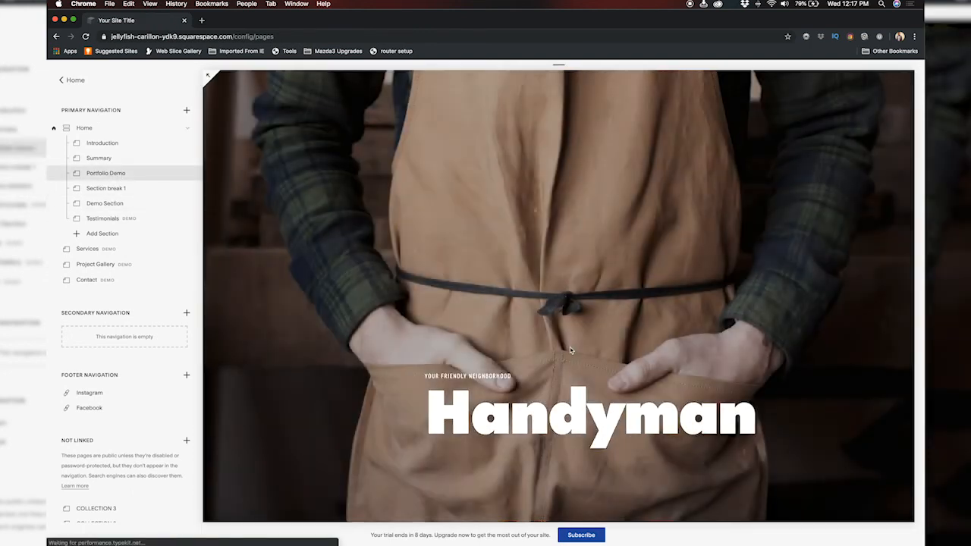
scroll(570, 350, "down", 10)
scroll(570, 350, "up", 3)
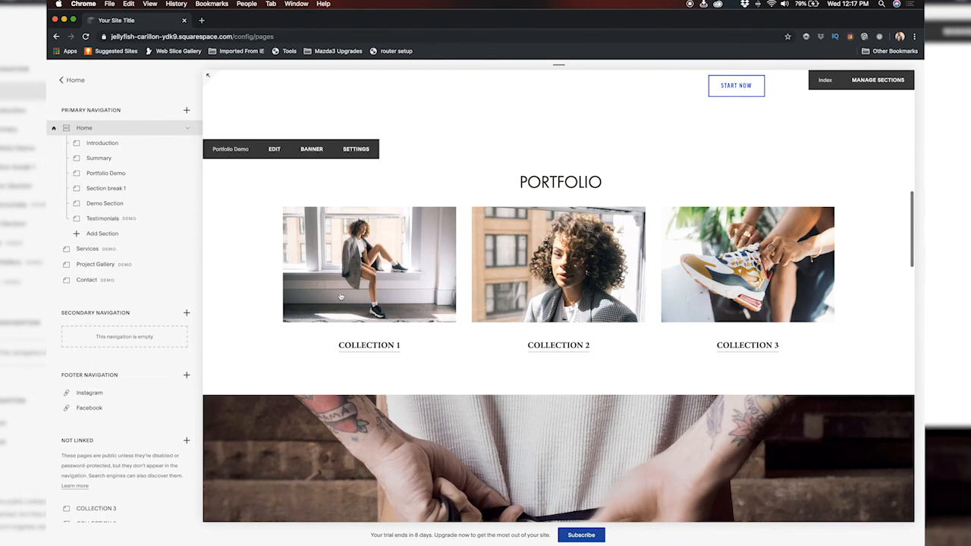
left_click(377, 305)
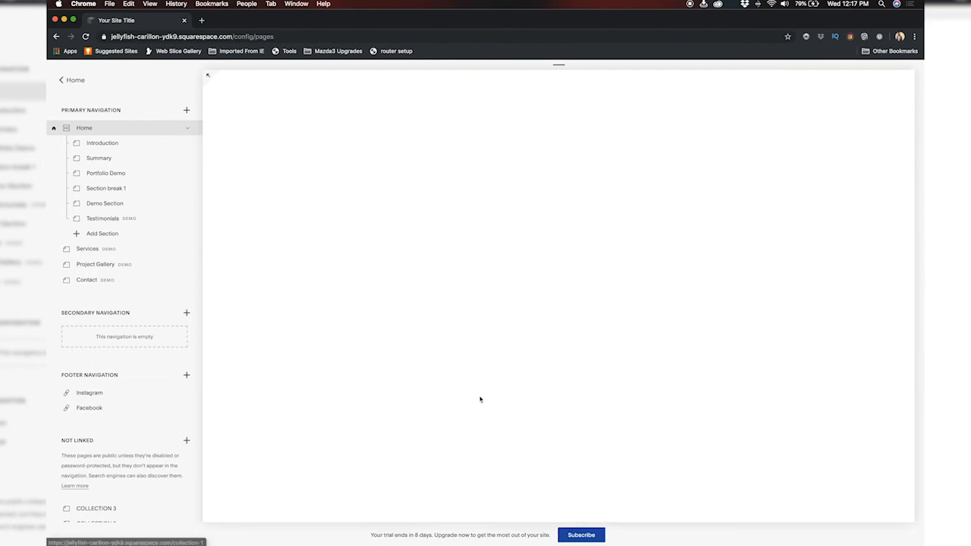
Examine the Collection 1 page's banner and its INSPO, DEV and FINAL headings.
scroll(518, 311, "down", 3)
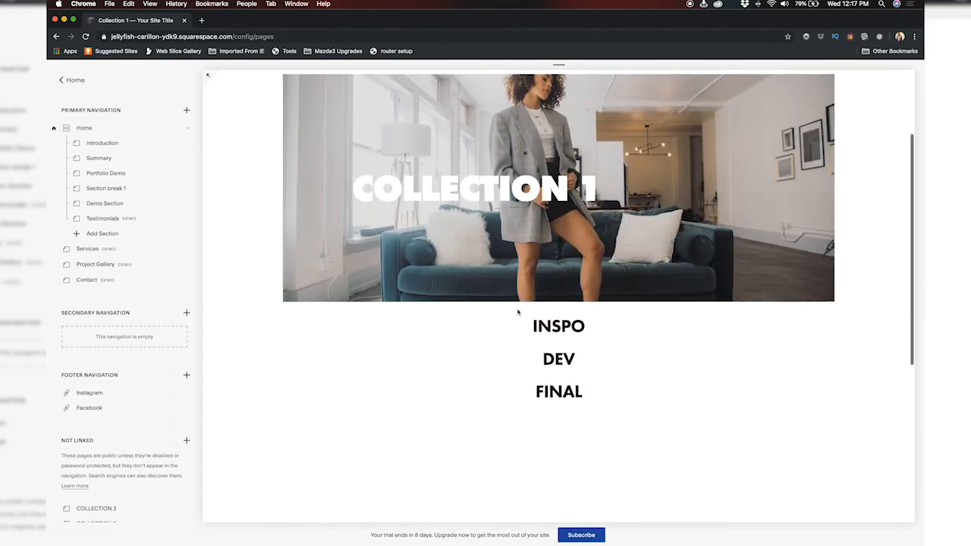
scroll(518, 311, "down", 5)
scroll(518, 315, "up", 6)
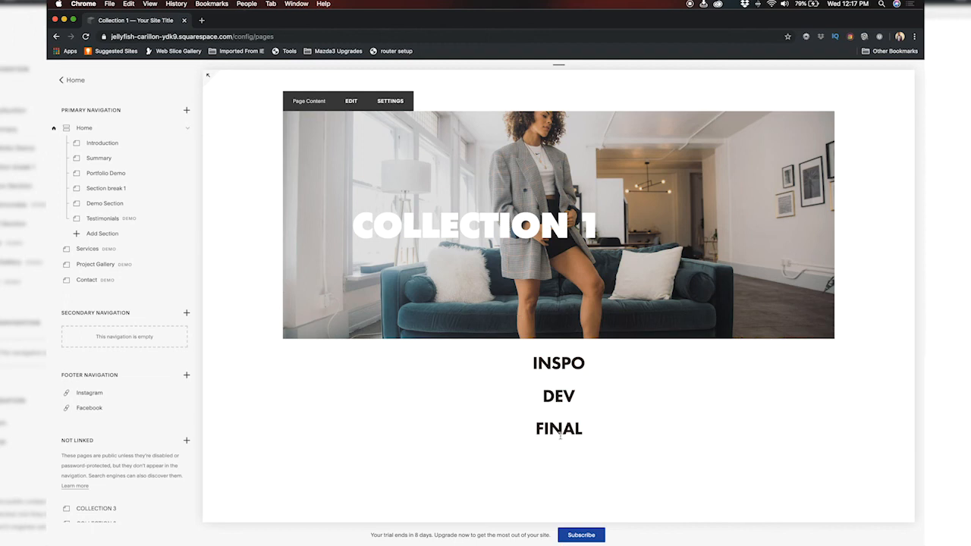
left_click_drag(586, 365, 511, 362)
left_click(577, 394)
left_click_drag(577, 394, 526, 392)
left_click_drag(591, 429, 520, 429)
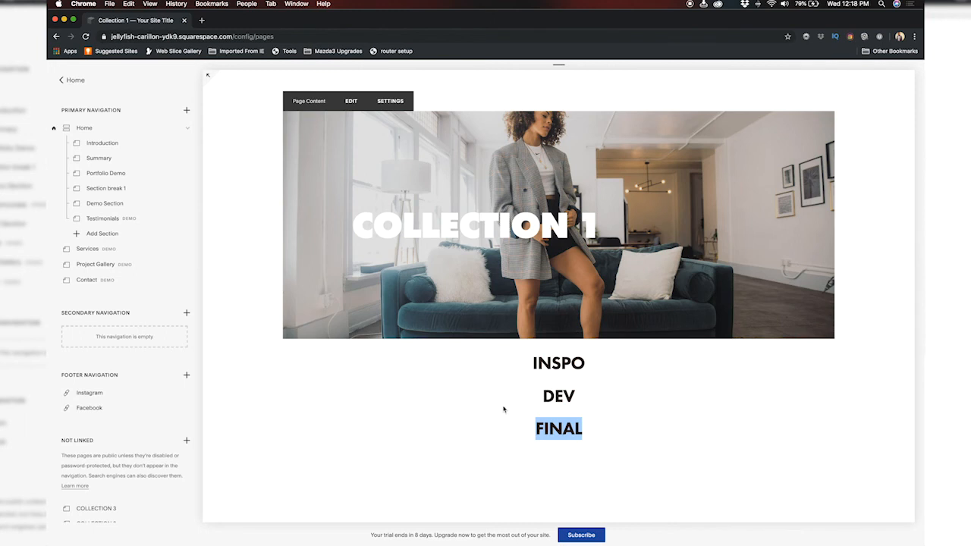
Look over the content blocks available below the Collection 1 page's headings, add none, and save the page content.
left_click(351, 102)
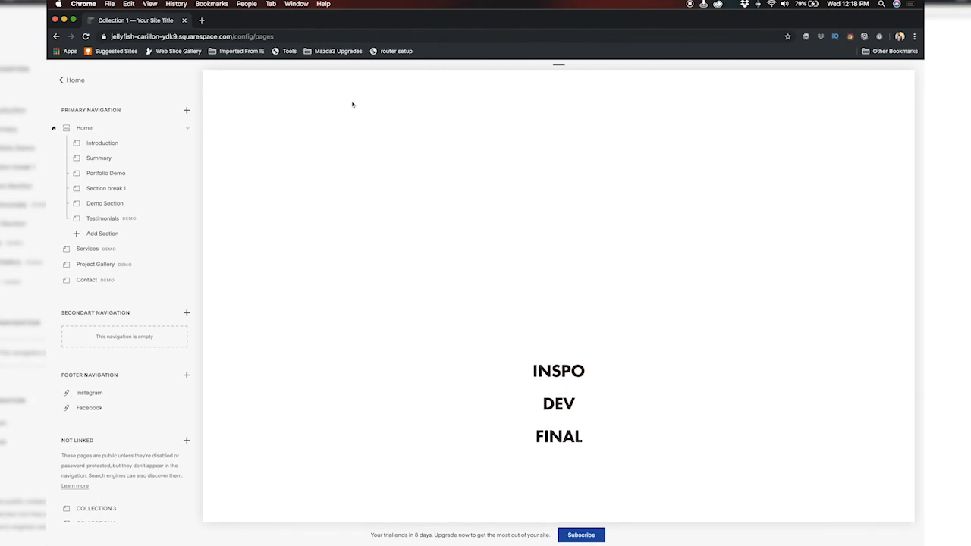
scroll(403, 401, "down", 5)
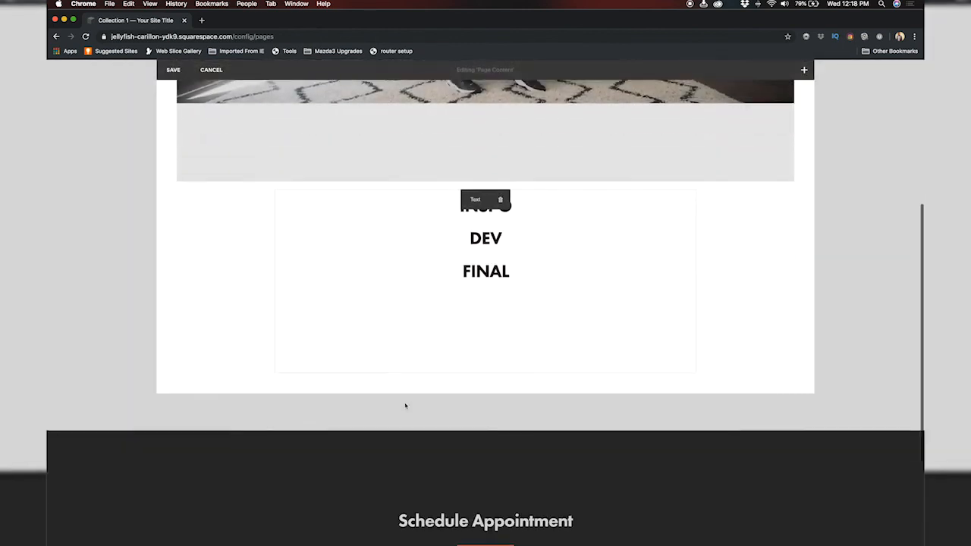
left_click(274, 353)
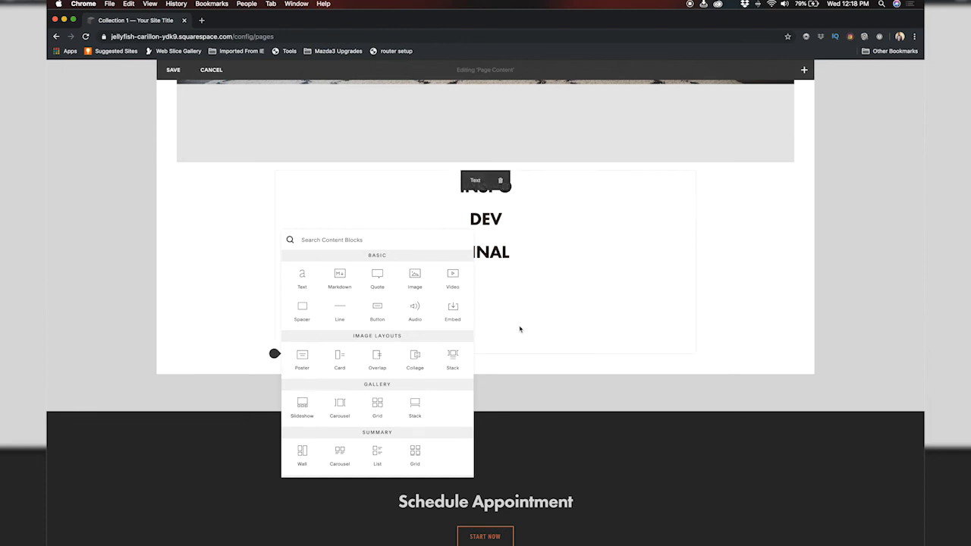
left_click(729, 281)
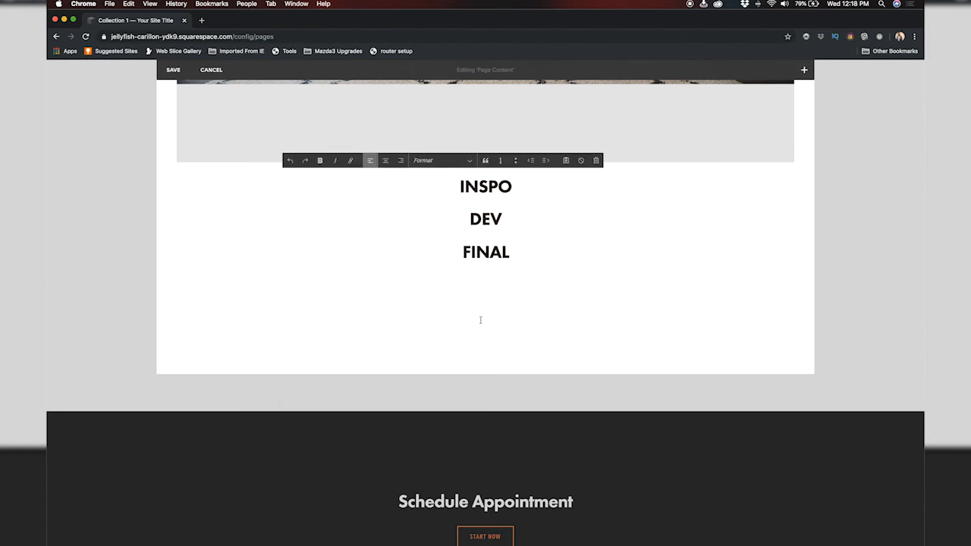
scroll(515, 177, "up", 4)
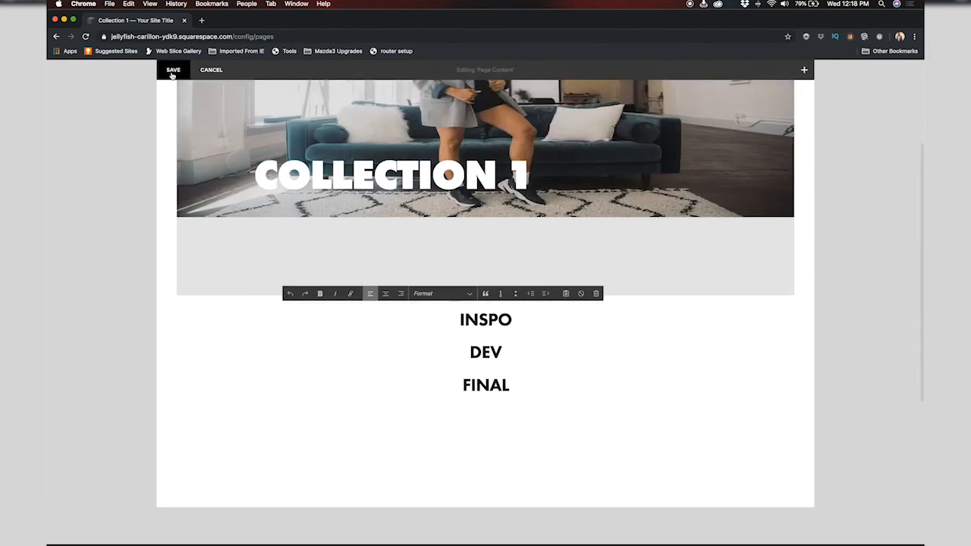
left_click(173, 70)
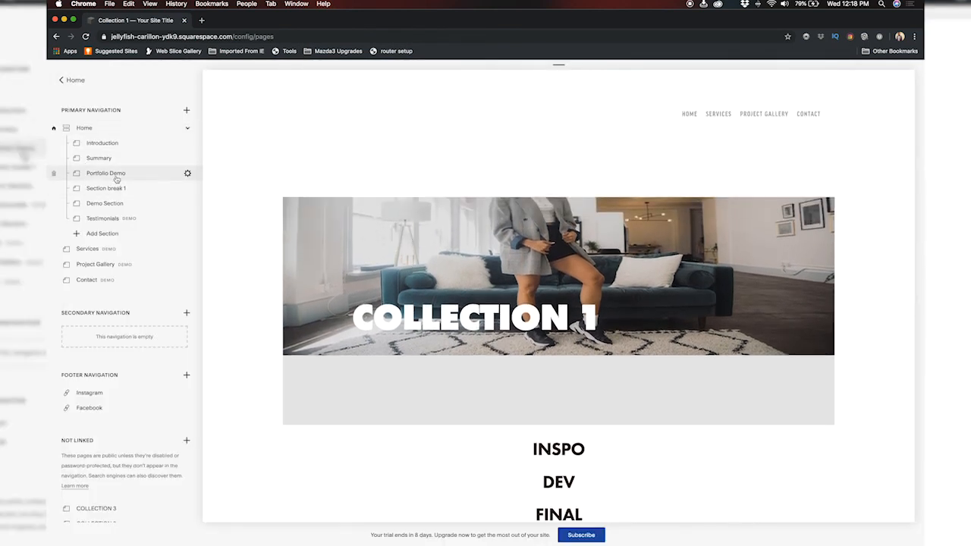
Return to the Portfolio Demo section on the Home page and review its three collection images and the unlinked pages.
left_click(116, 176)
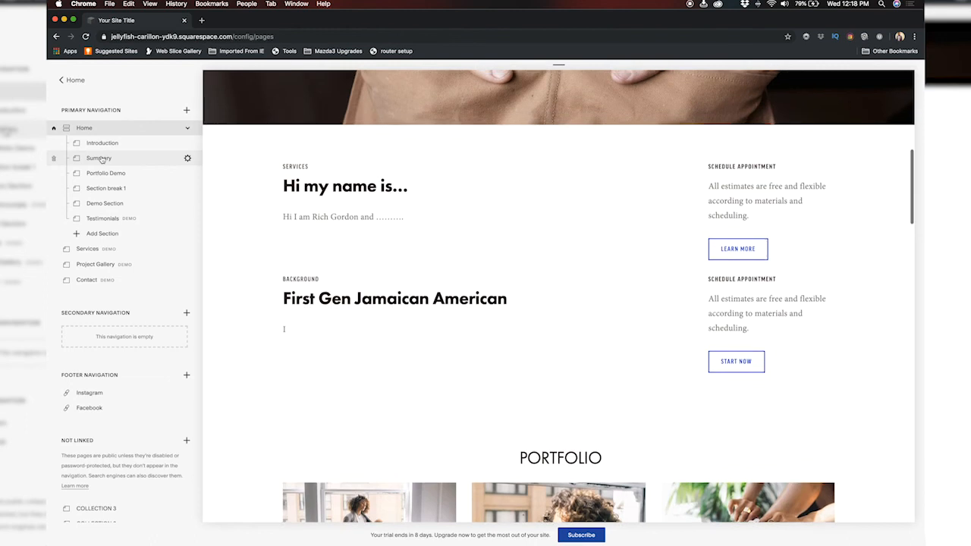
scroll(307, 362, "down", 3)
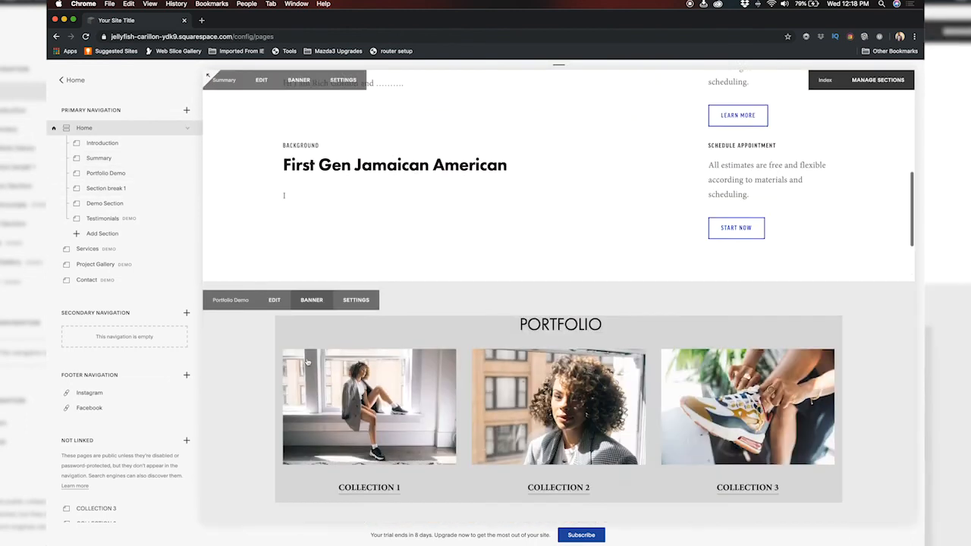
scroll(307, 362, "down", 5)
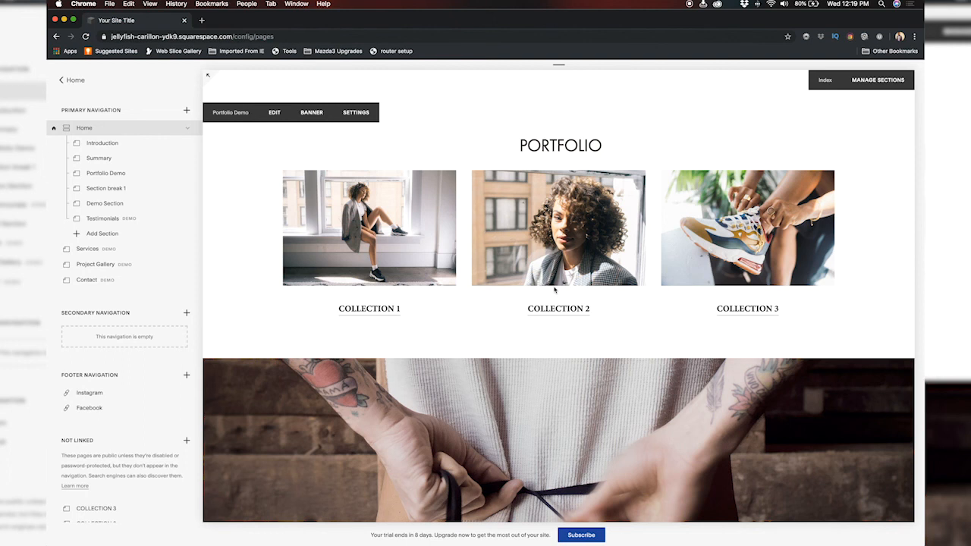
scroll(98, 410, "down", 3)
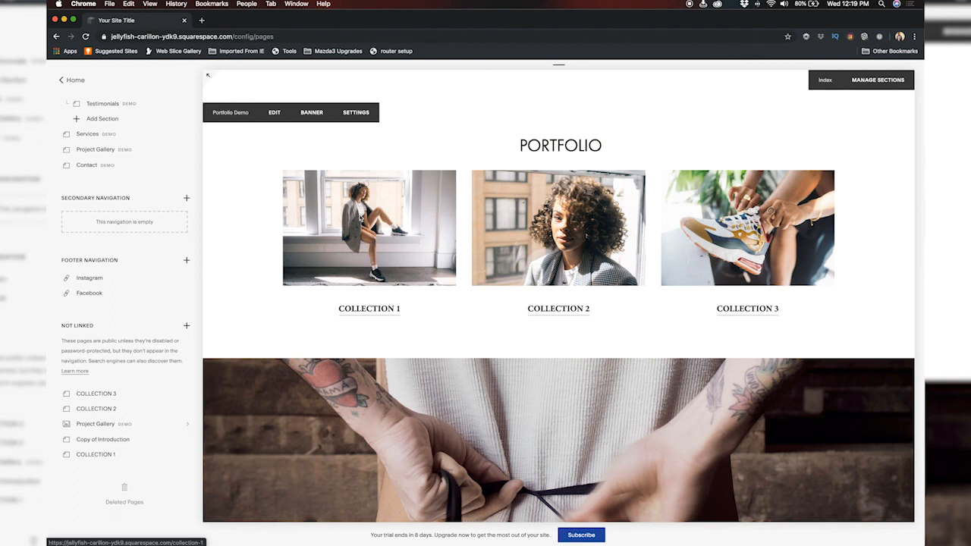
Enable the lightbox for the COLLECTION 1 image in the Portfolio Demo section and save the section.
left_click(275, 113)
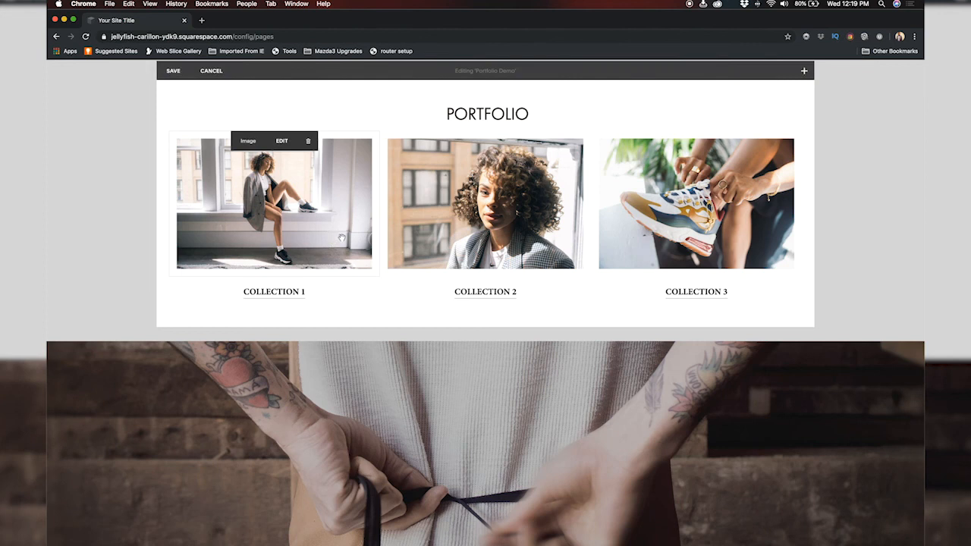
left_click(281, 141)
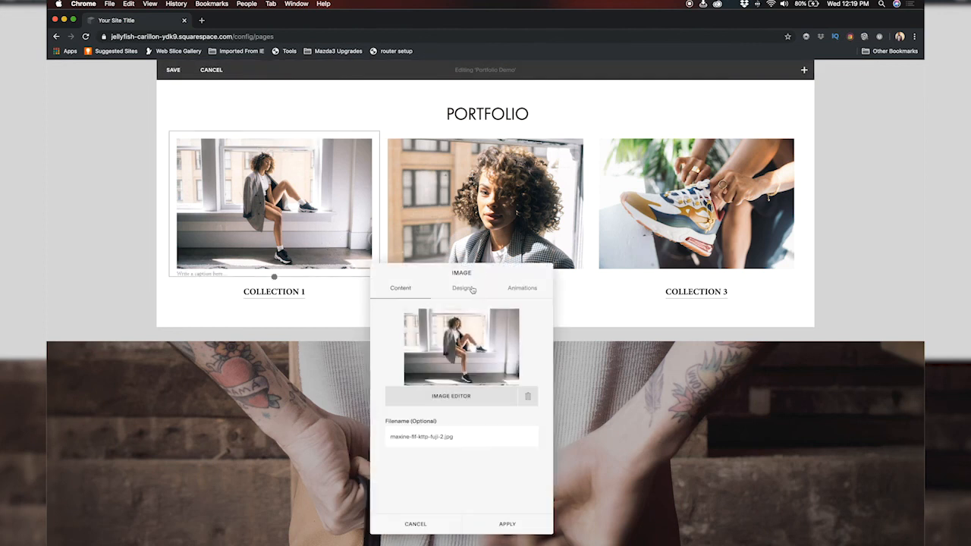
scroll(476, 434, "right", 3)
scroll(477, 434, "down", 2)
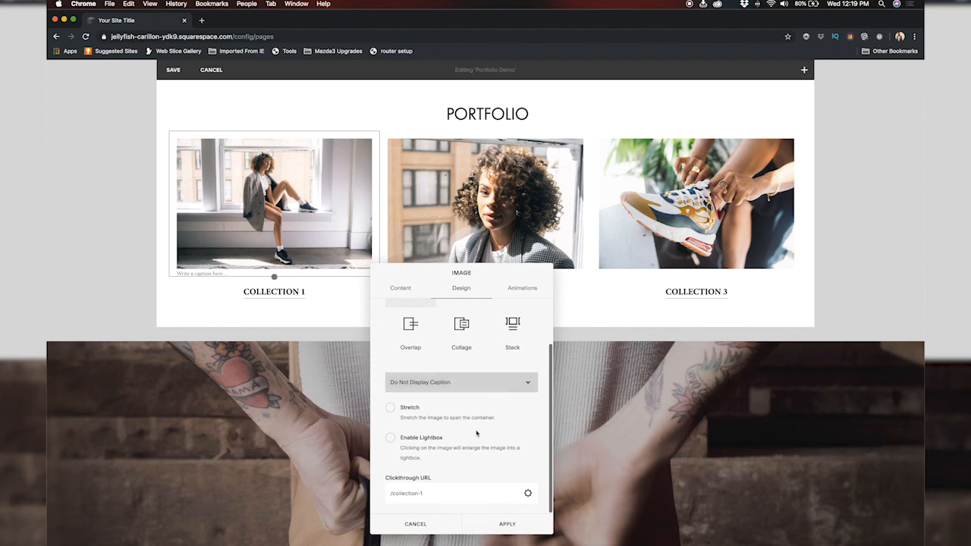
left_click(391, 438)
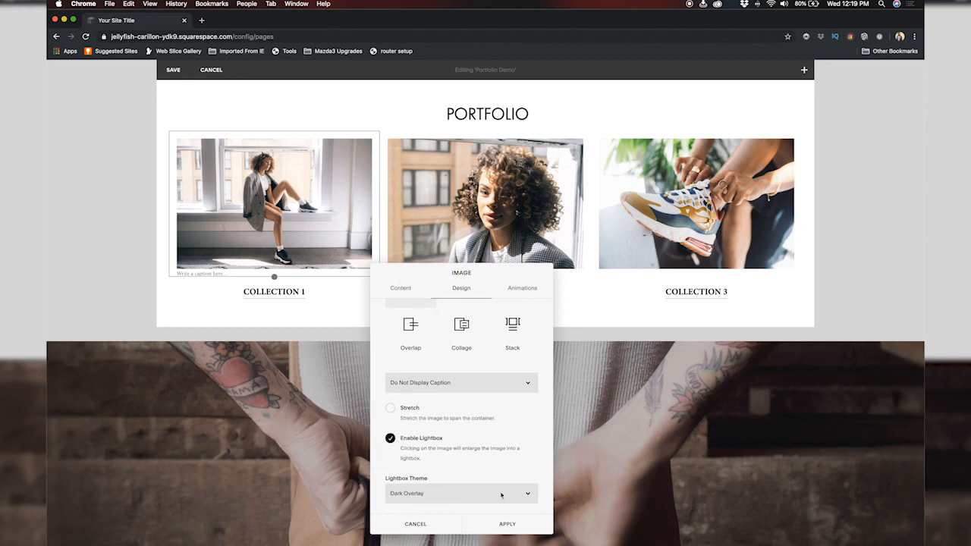
left_click(506, 524)
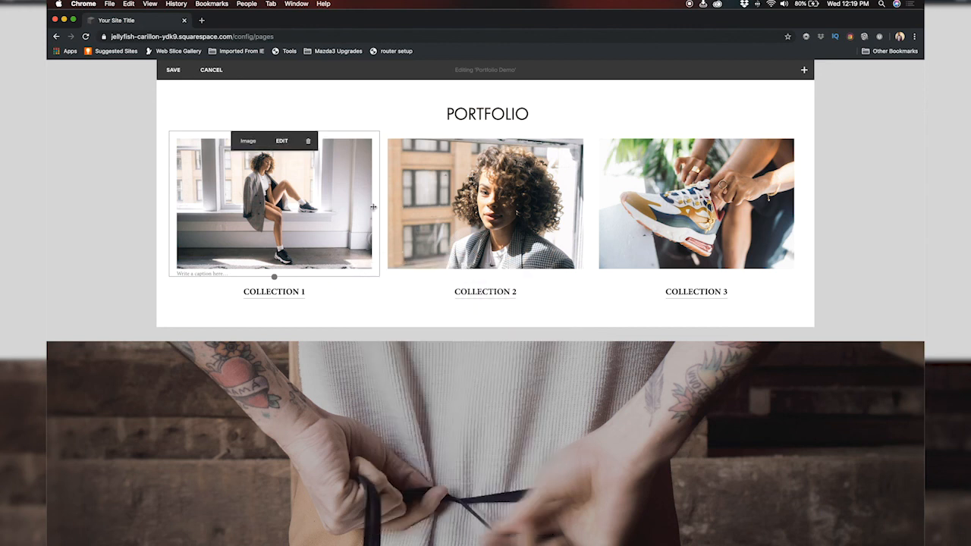
left_click(173, 70)
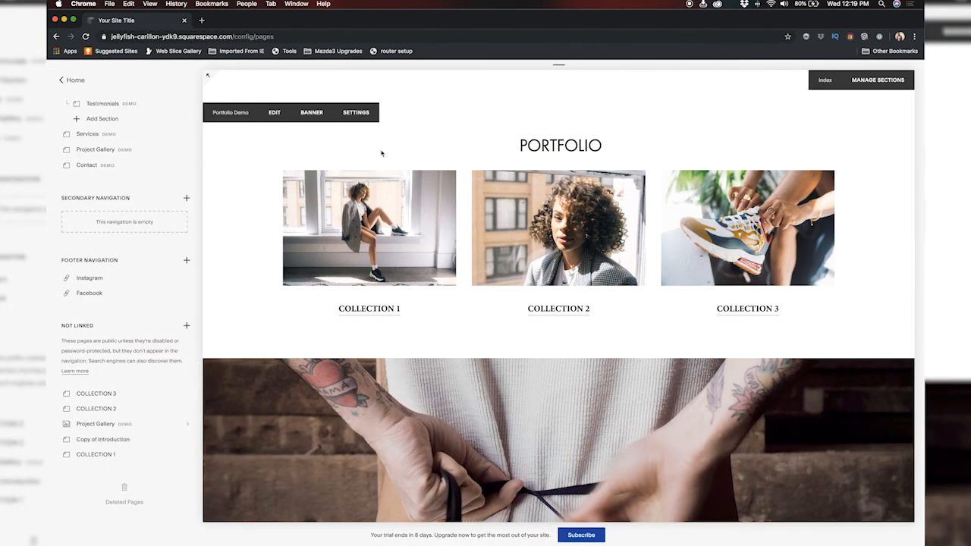
Test the COLLECTION 1 image's lightbox, close it, and reopen and save the Portfolio Demo section.
left_click(377, 235)
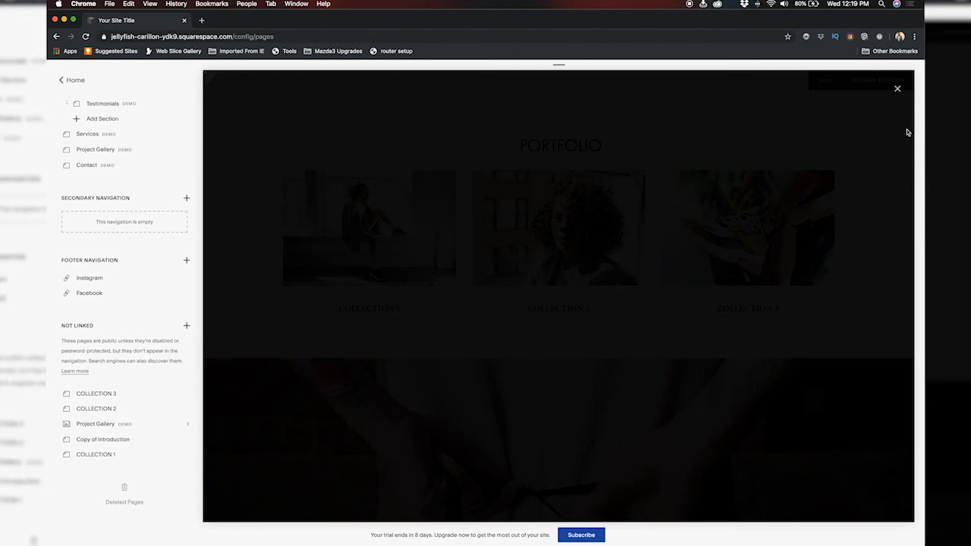
left_click(897, 90)
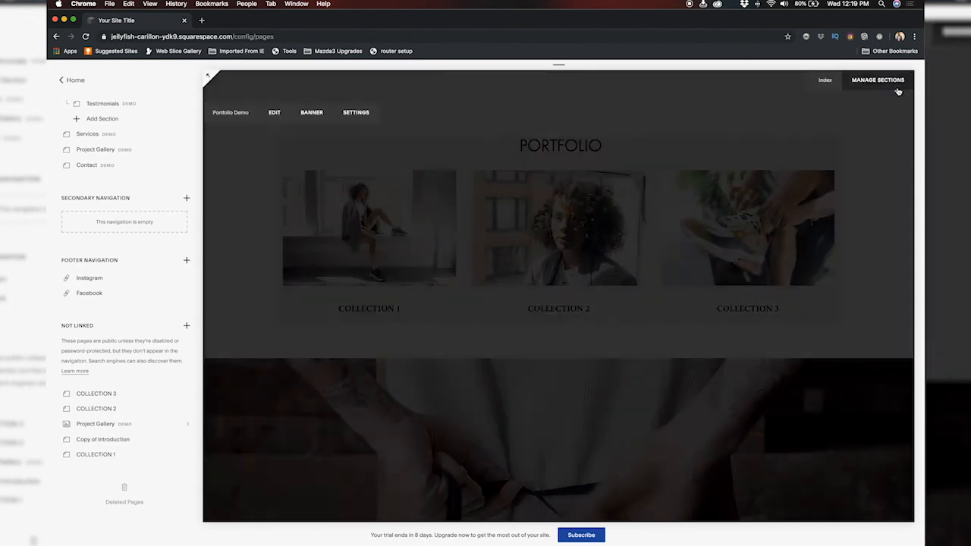
left_click(274, 112)
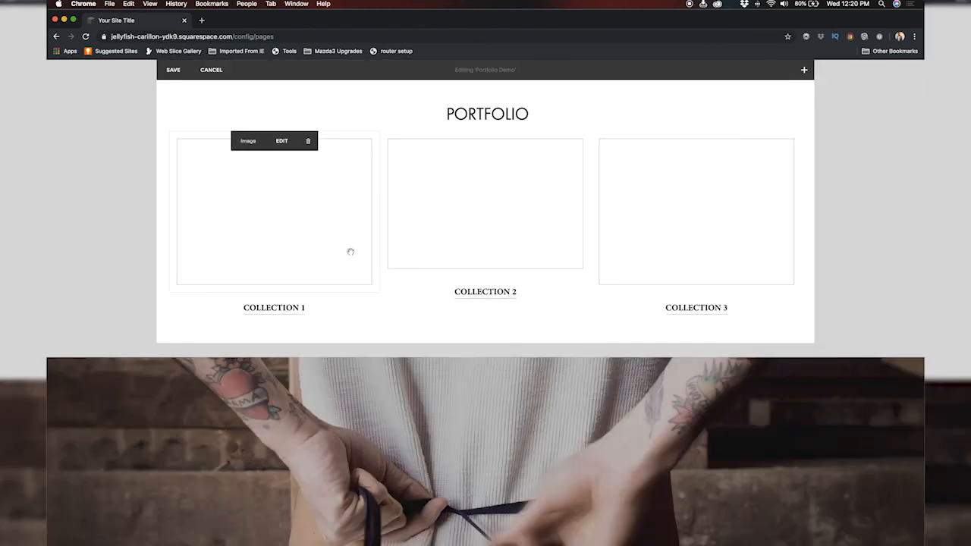
left_click(174, 71)
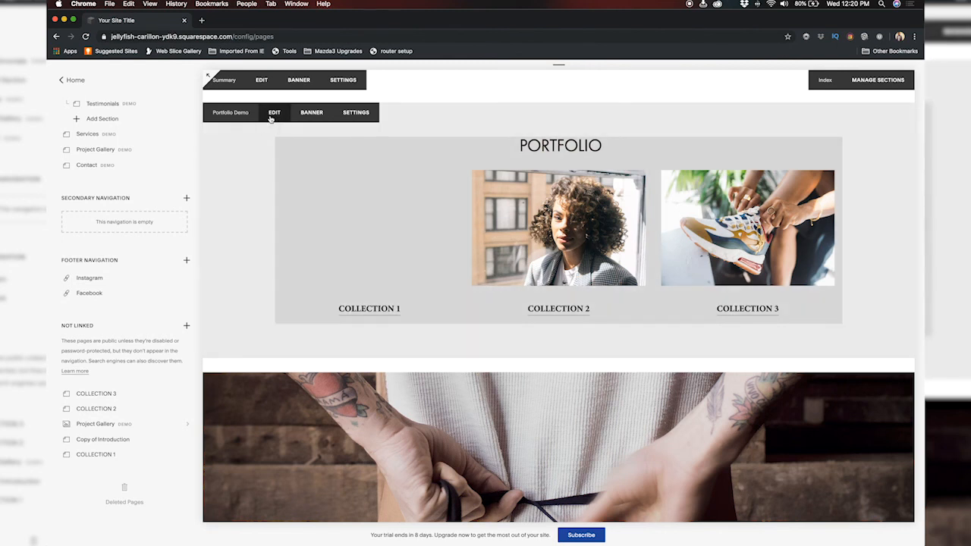
Disable the lightbox for the COLLECTION 1 image and save the Portfolio Demo section.
left_click(358, 226)
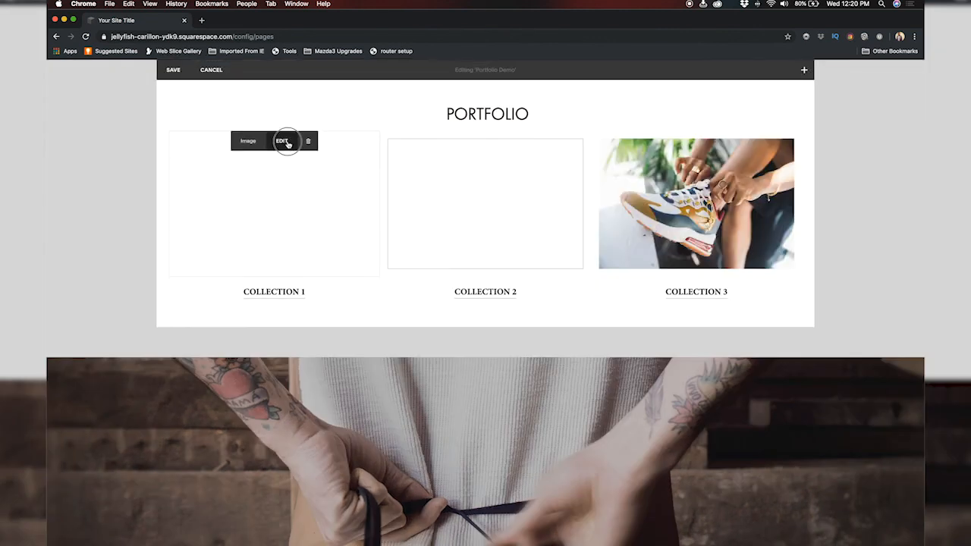
left_click(287, 144)
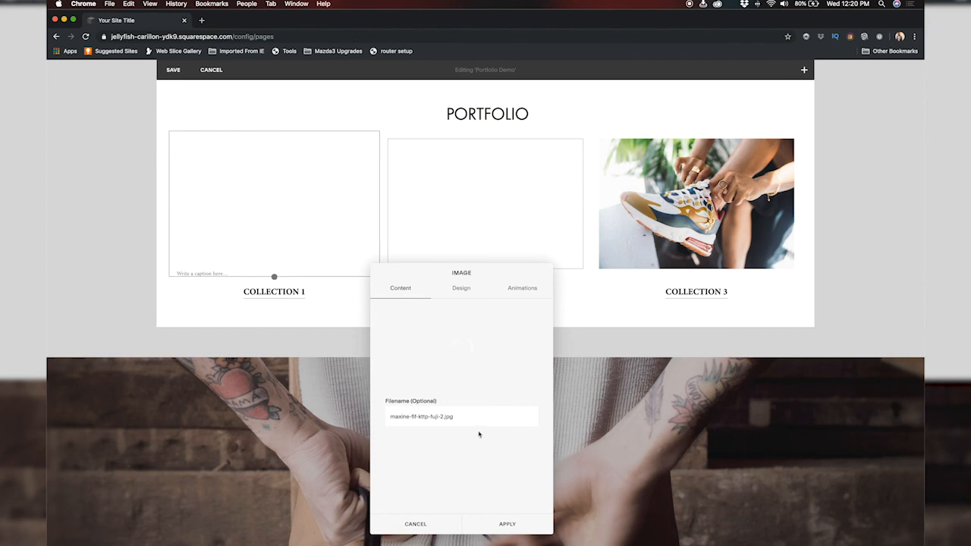
left_click(462, 289)
scroll(445, 485, "down", 2)
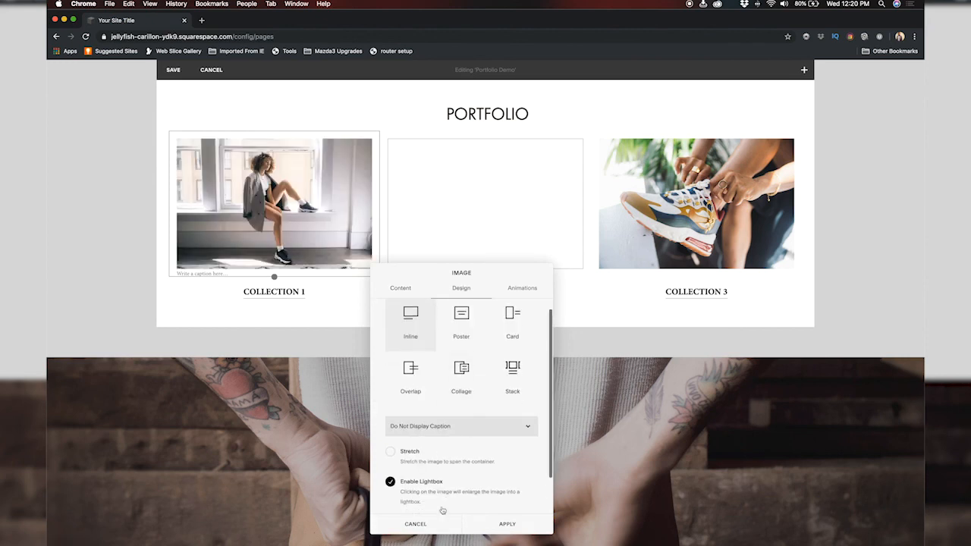
left_click(390, 454)
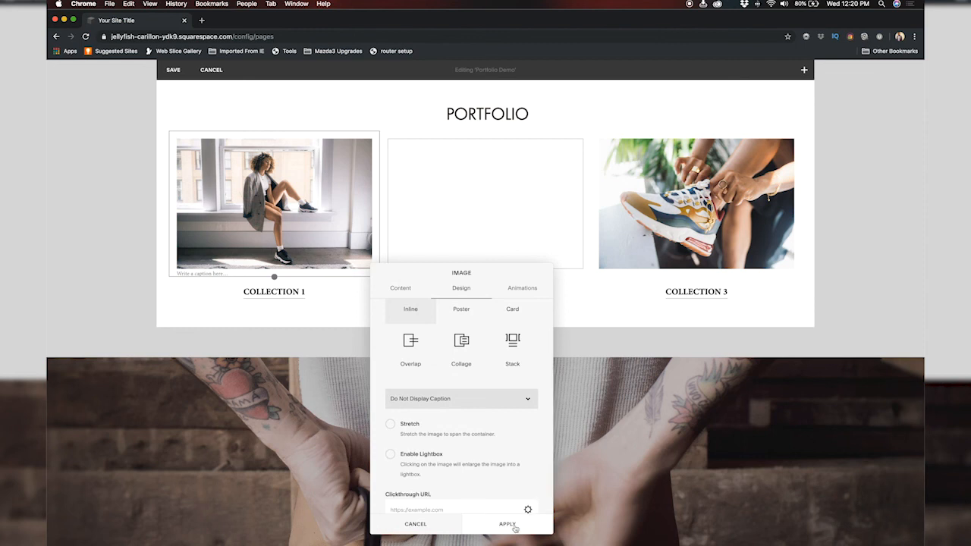
left_click(515, 528)
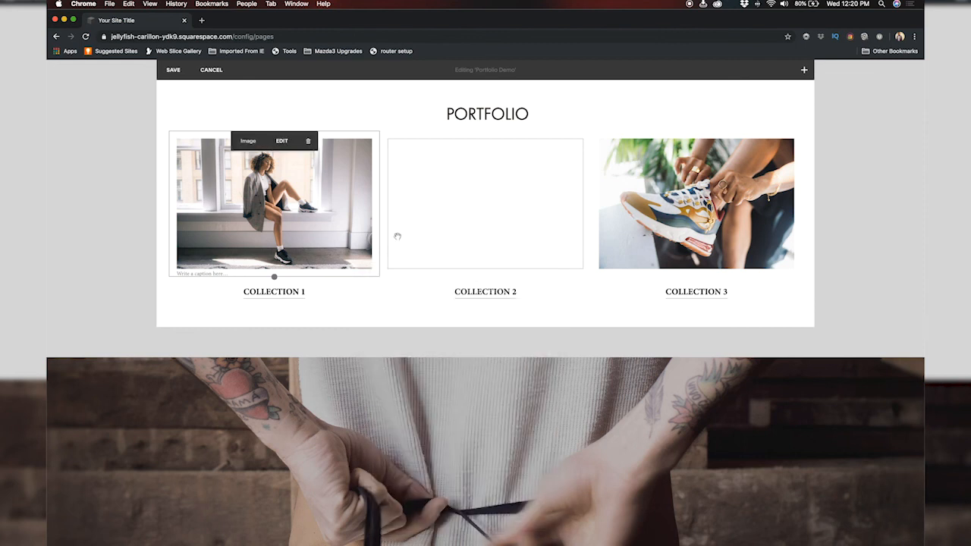
left_click(174, 71)
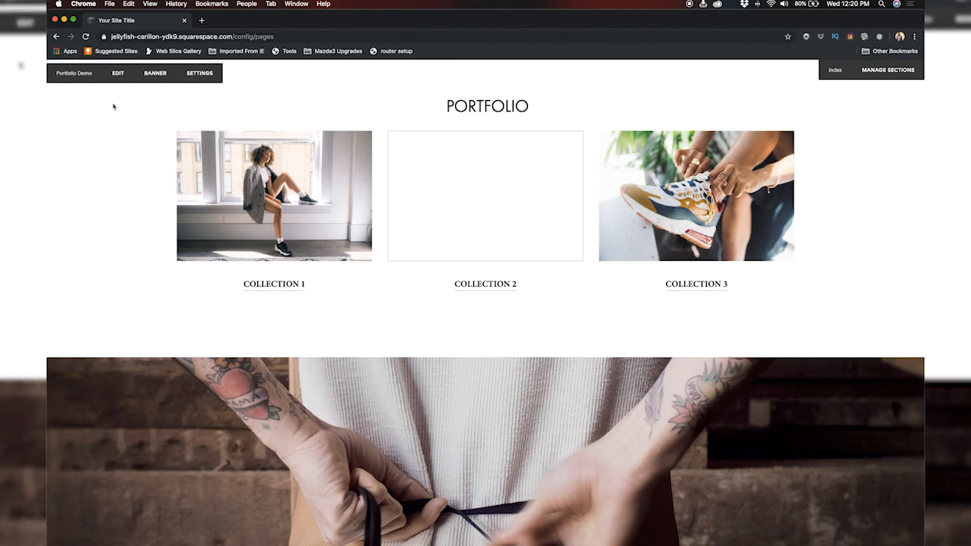
Review the Portfolio section in the full-width Home page preview and return to the pages list.
scroll(195, 126, "up", 5)
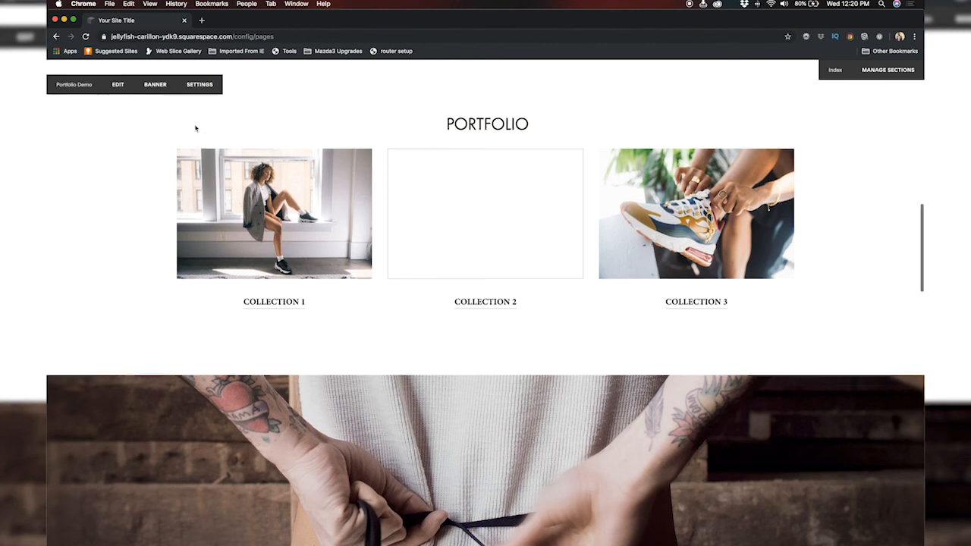
scroll(195, 126, "down", 5)
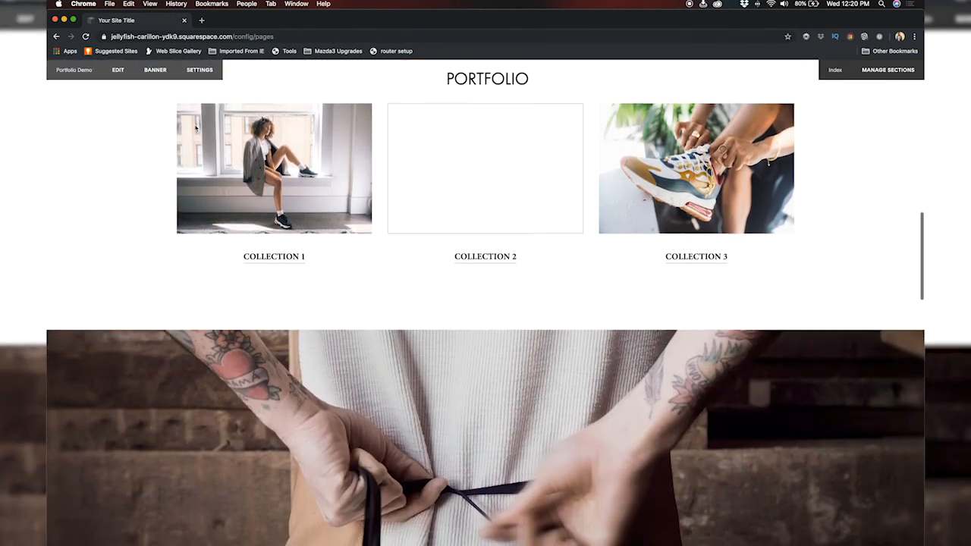
scroll(195, 127, "up", 2)
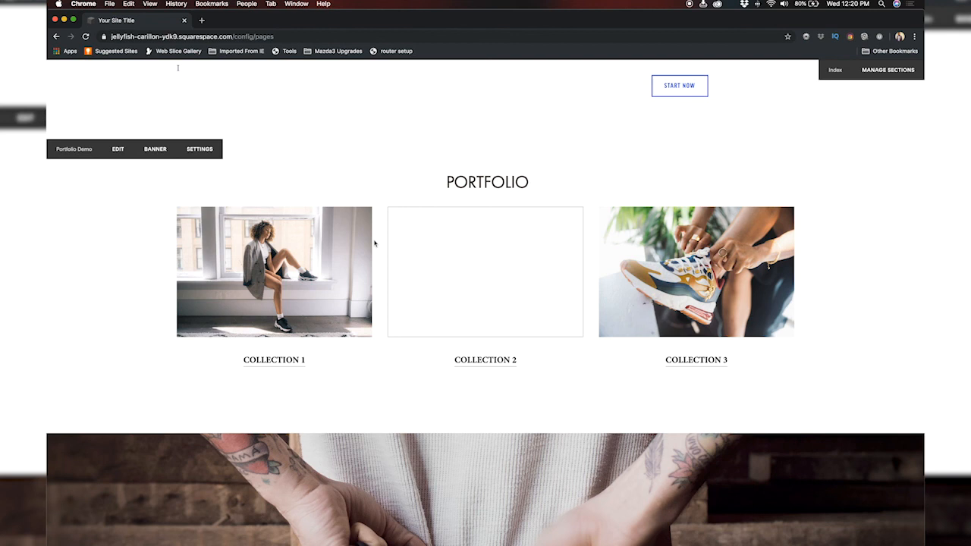
scroll(375, 244, "up", 4)
scroll(374, 245, "down", 1)
scroll(402, 390, "down", 2)
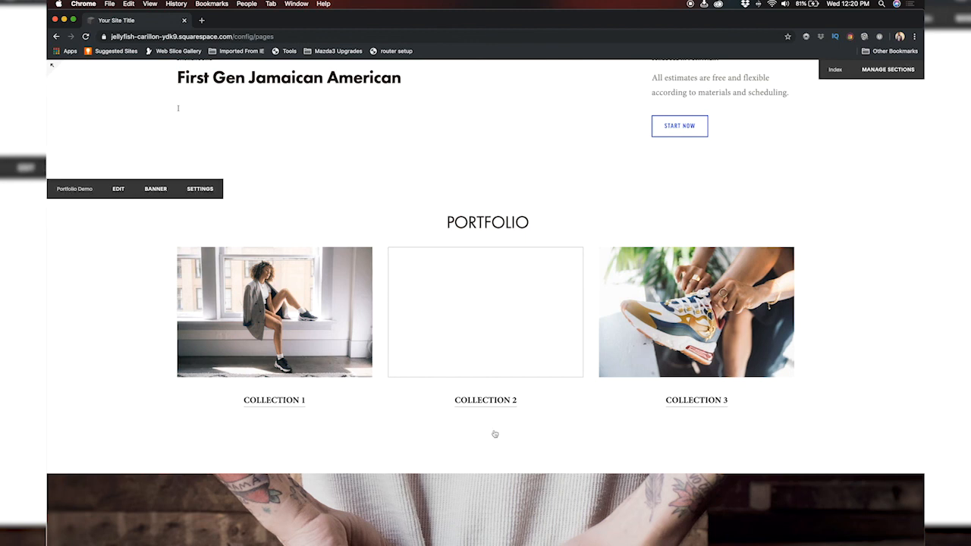
key("Escape")
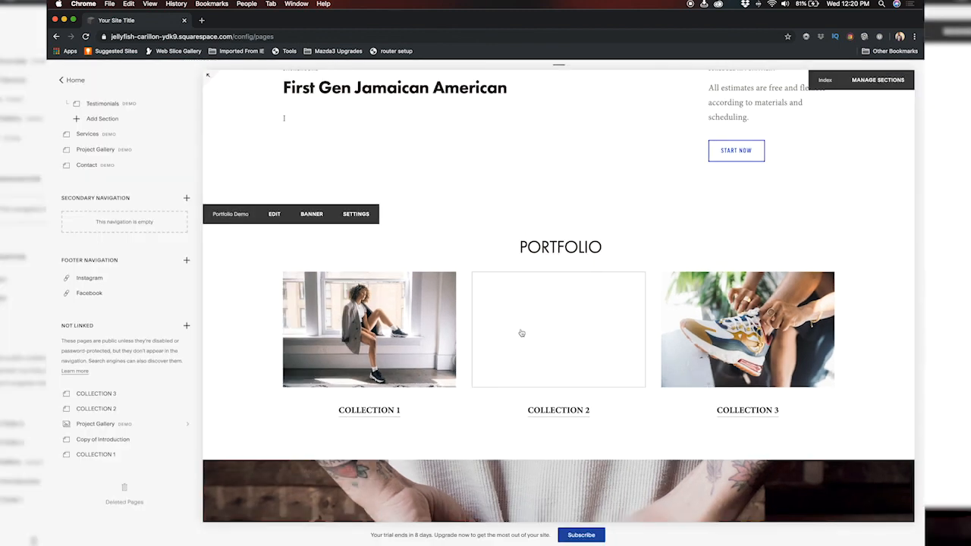